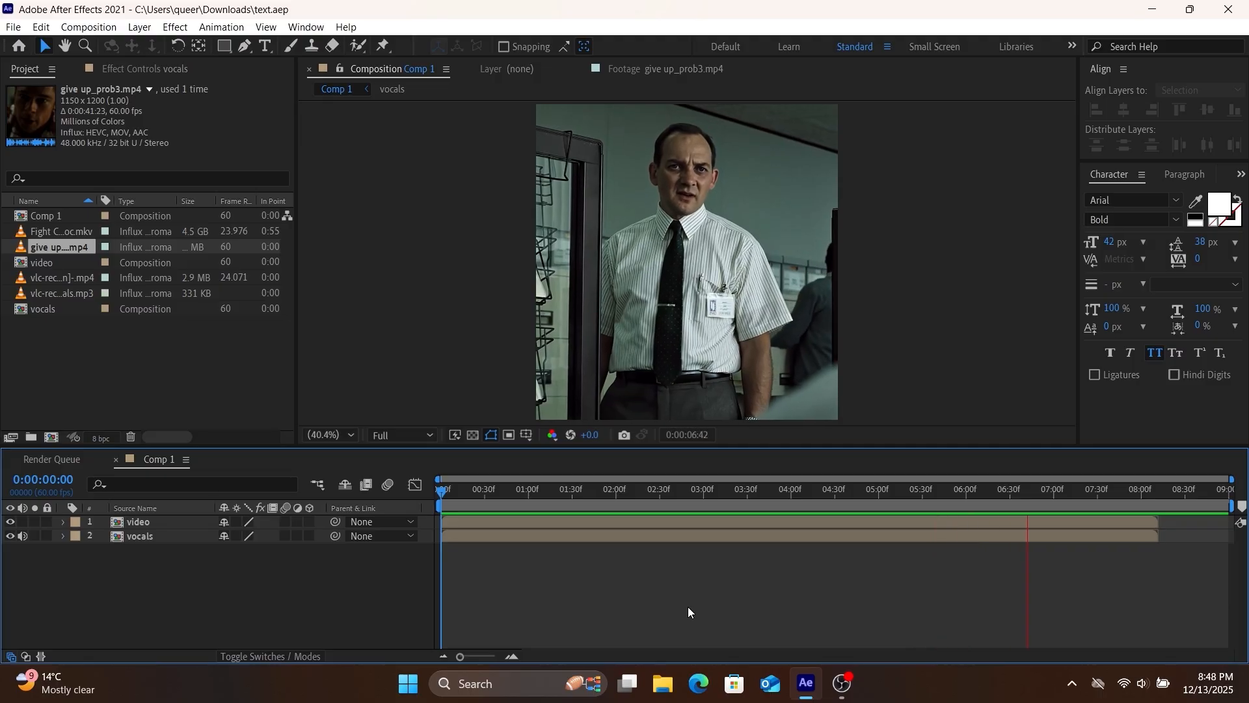
Stop playback, reveal the vocals layer's audio waveform, and place the playhead at 0:00:00:27
key("space")
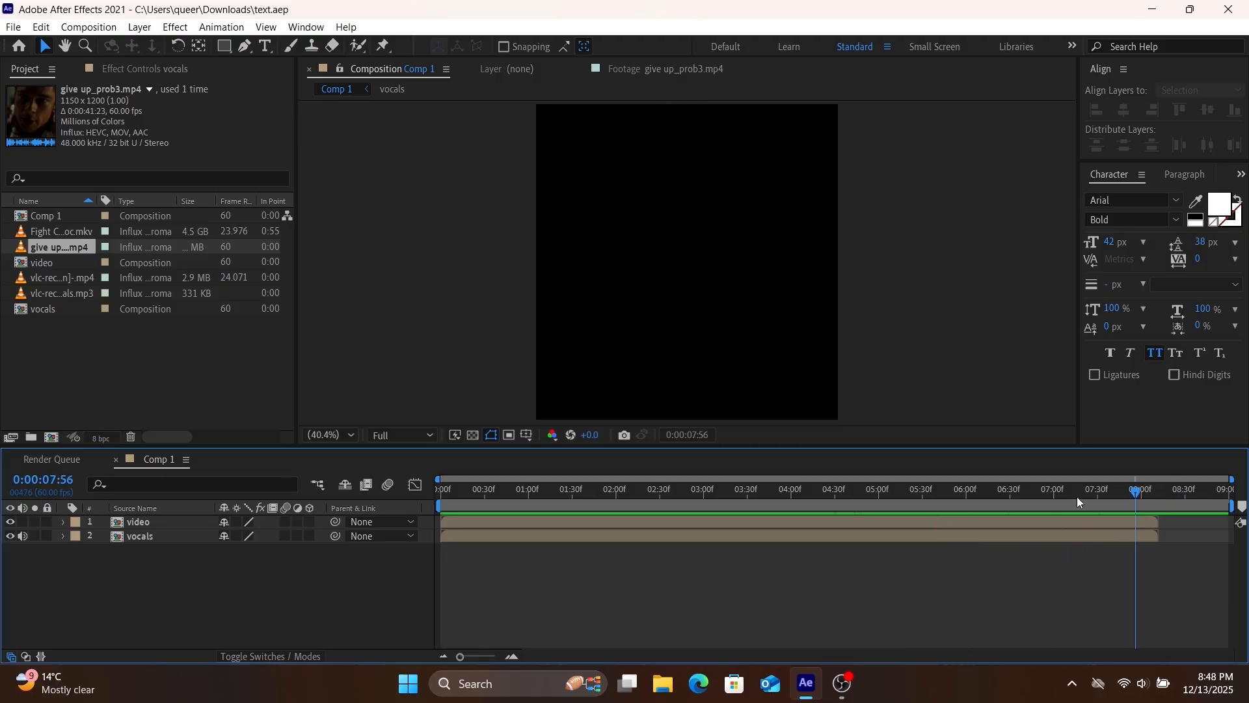
key("Home")
left_click(458, 537)
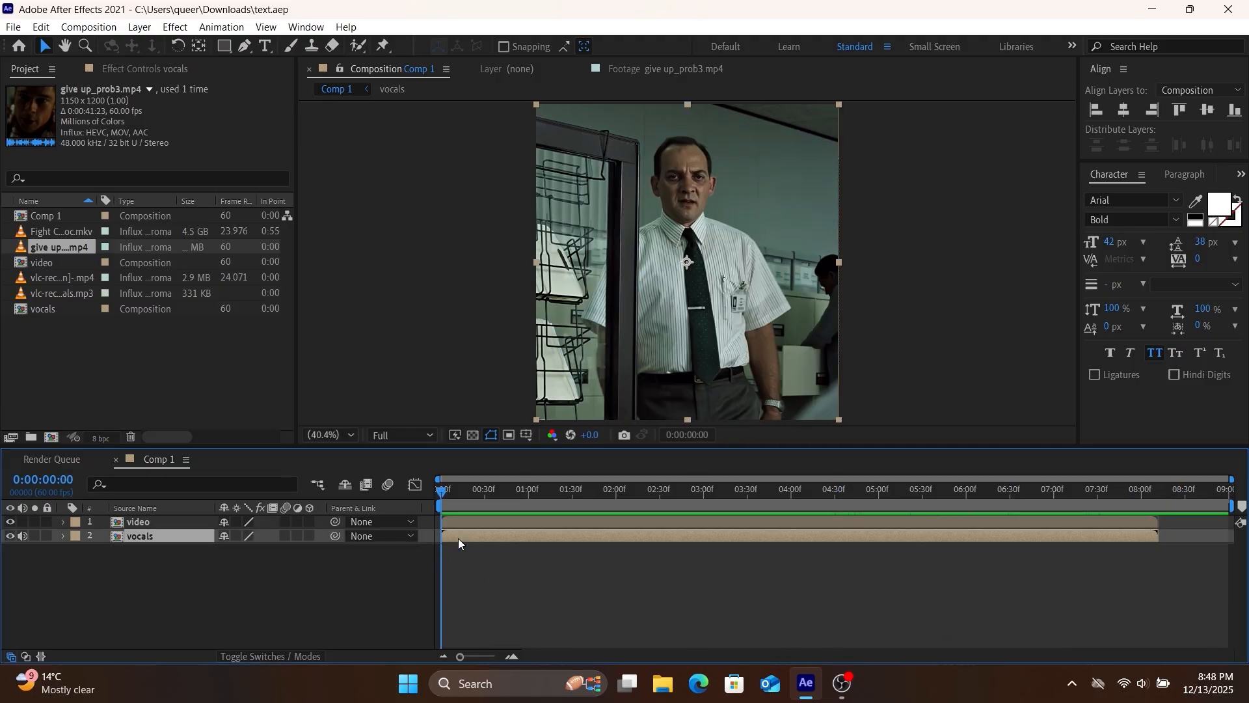
key("l")
key("l")
left_click_drag(449, 500, 480, 513)
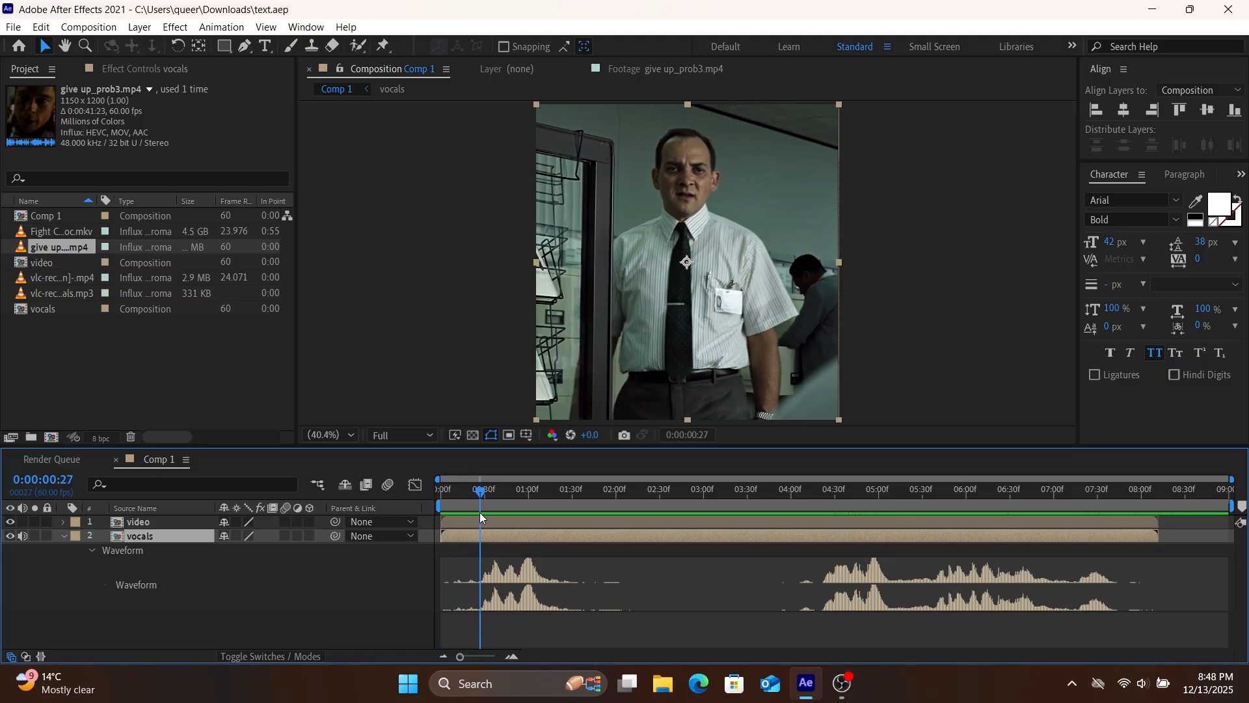
Set the composition preview to 100% magnification and lock the vocals layer, with the playhead back at 0:00:00:27
left_click(346, 440)
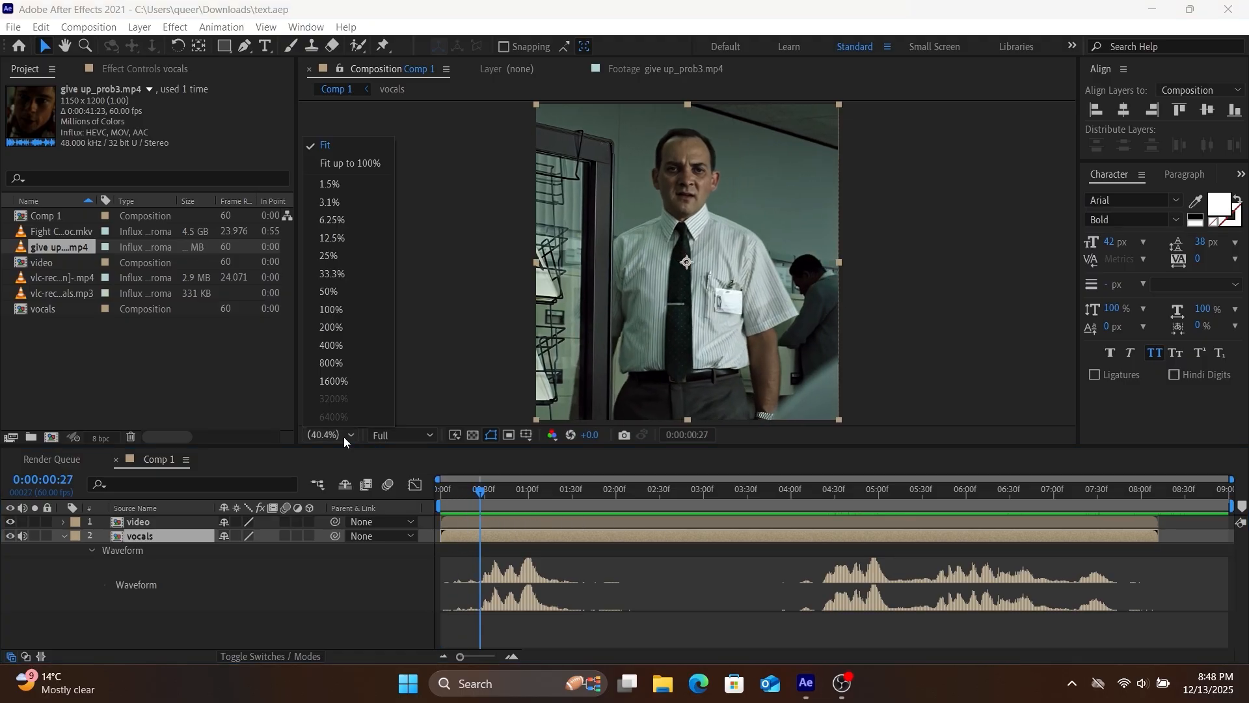
left_click(342, 305)
key("space")
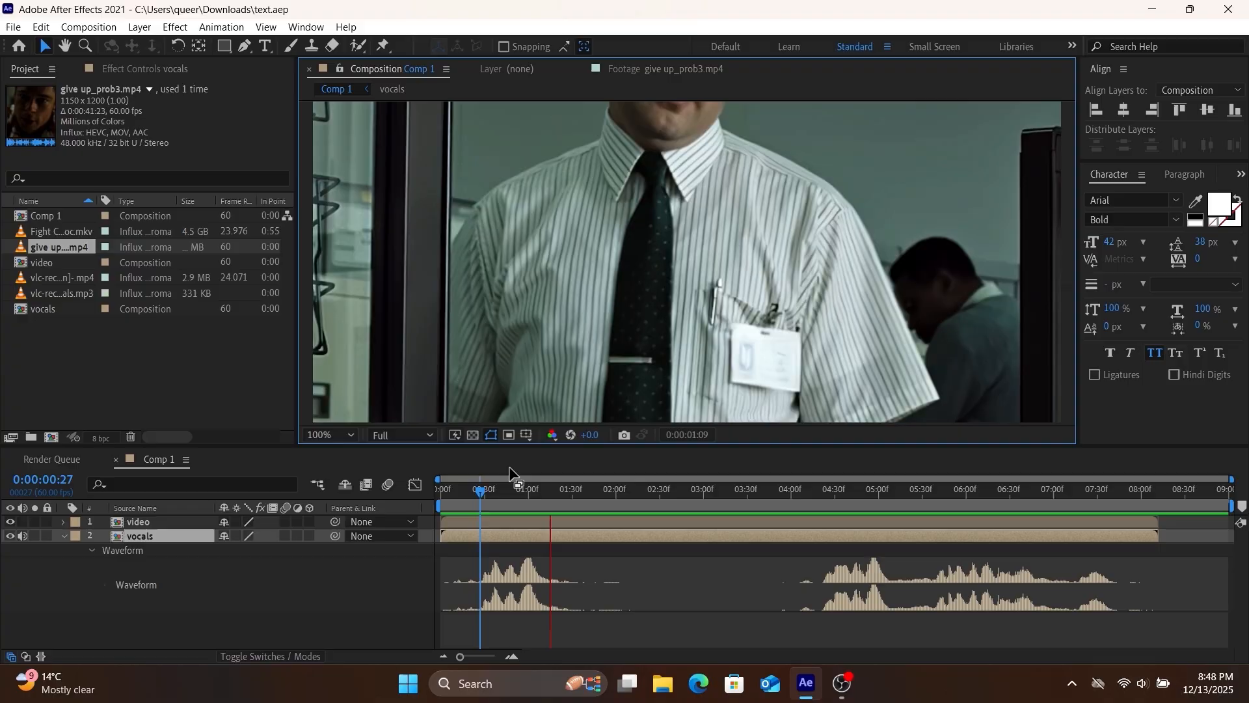
key("space")
left_click_drag(536, 492, 480, 498)
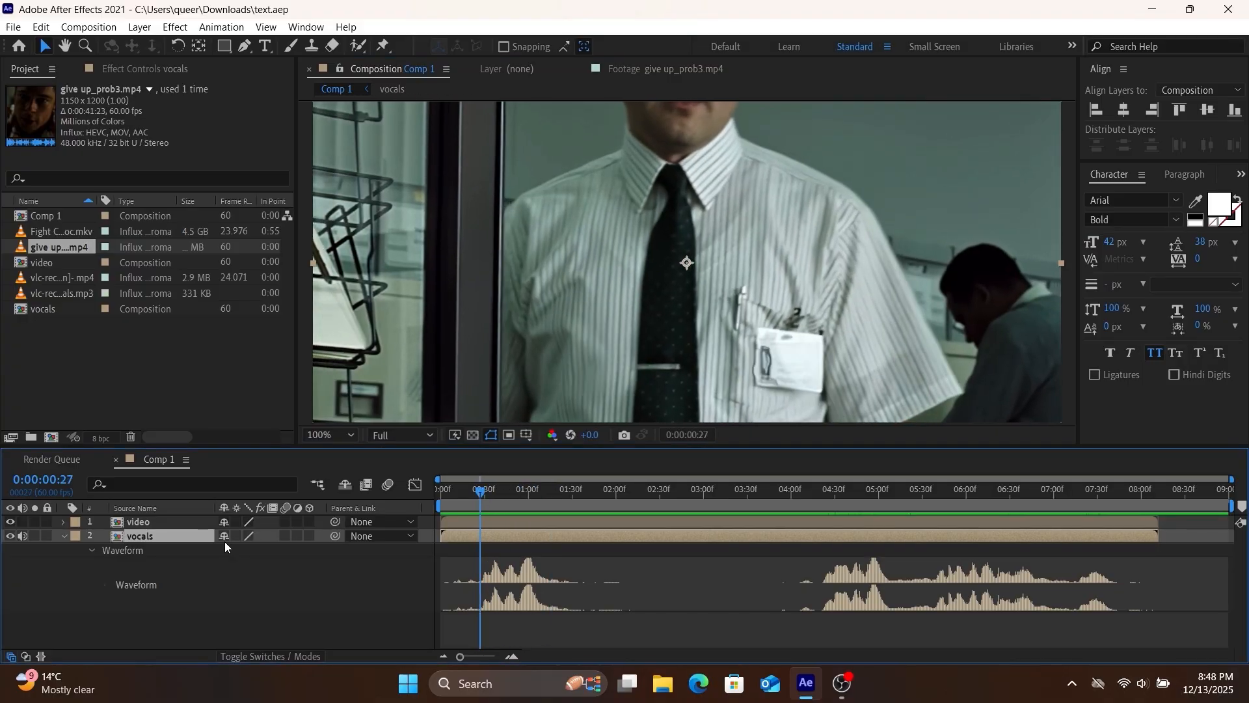
left_click(48, 535)
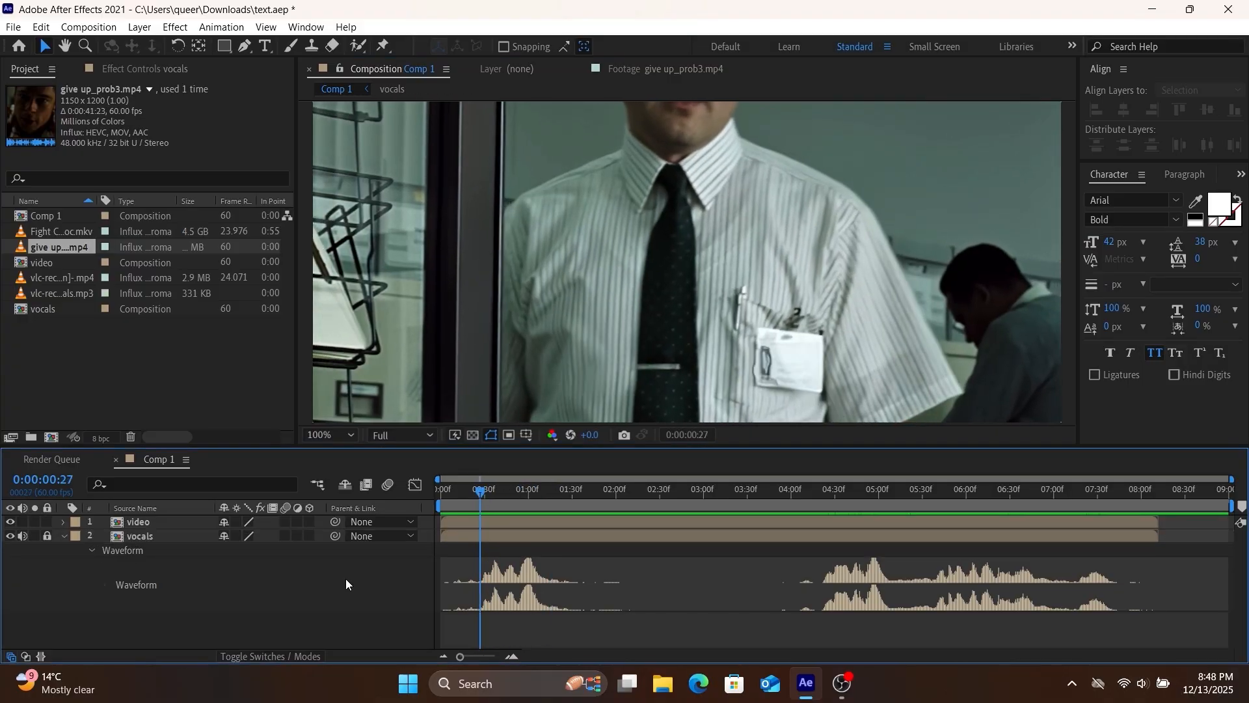
left_click(513, 656)
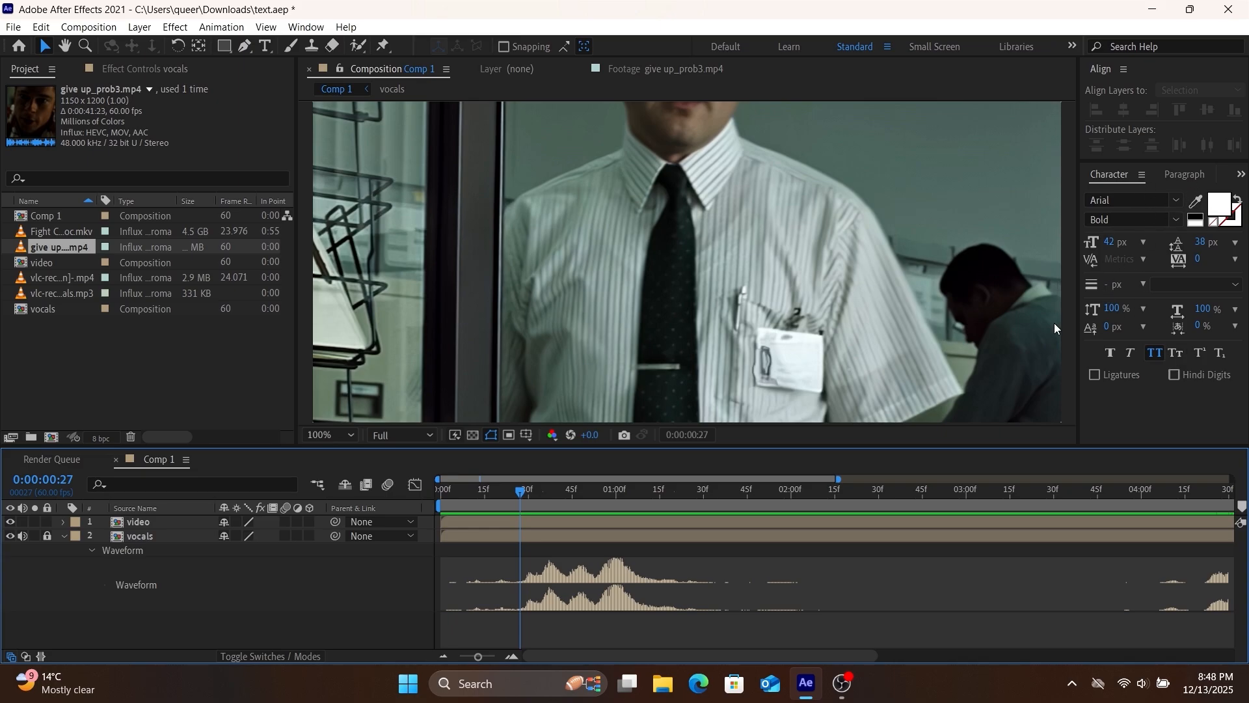
Add a text layer reading "is that" over the footage and centre it horizontally and vertically in the composition
left_click(270, 46)
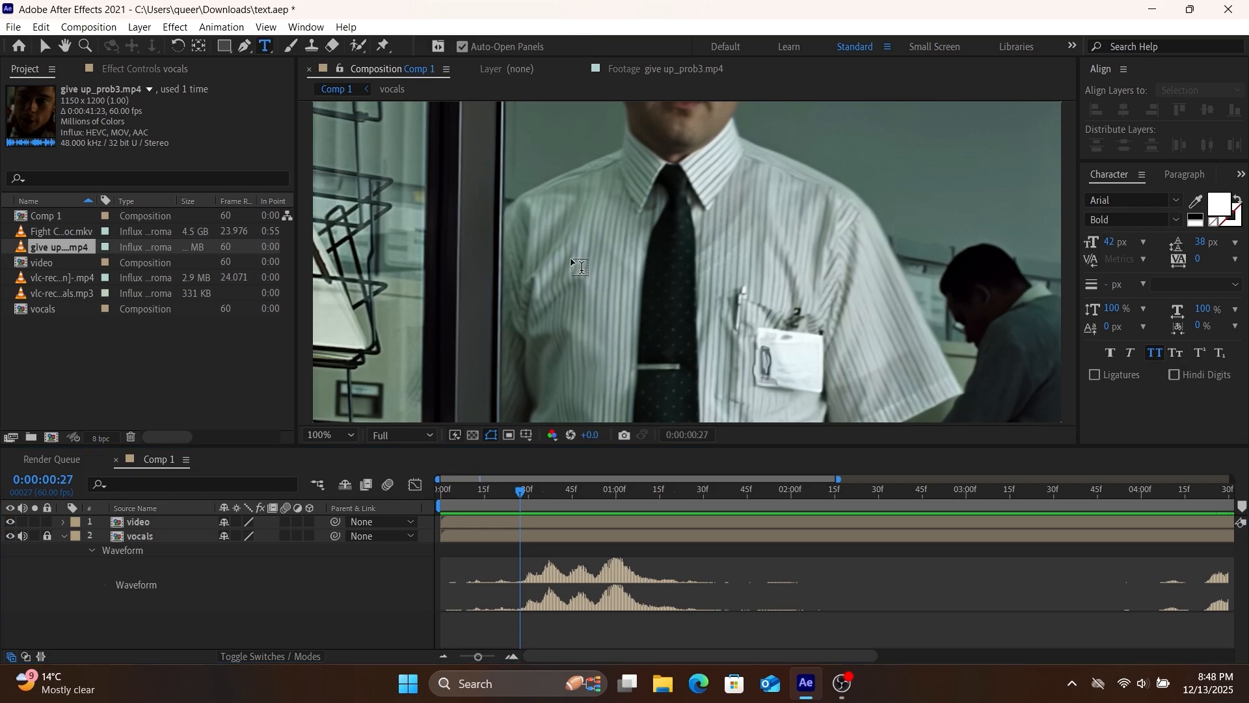
left_click(594, 265)
type("is")
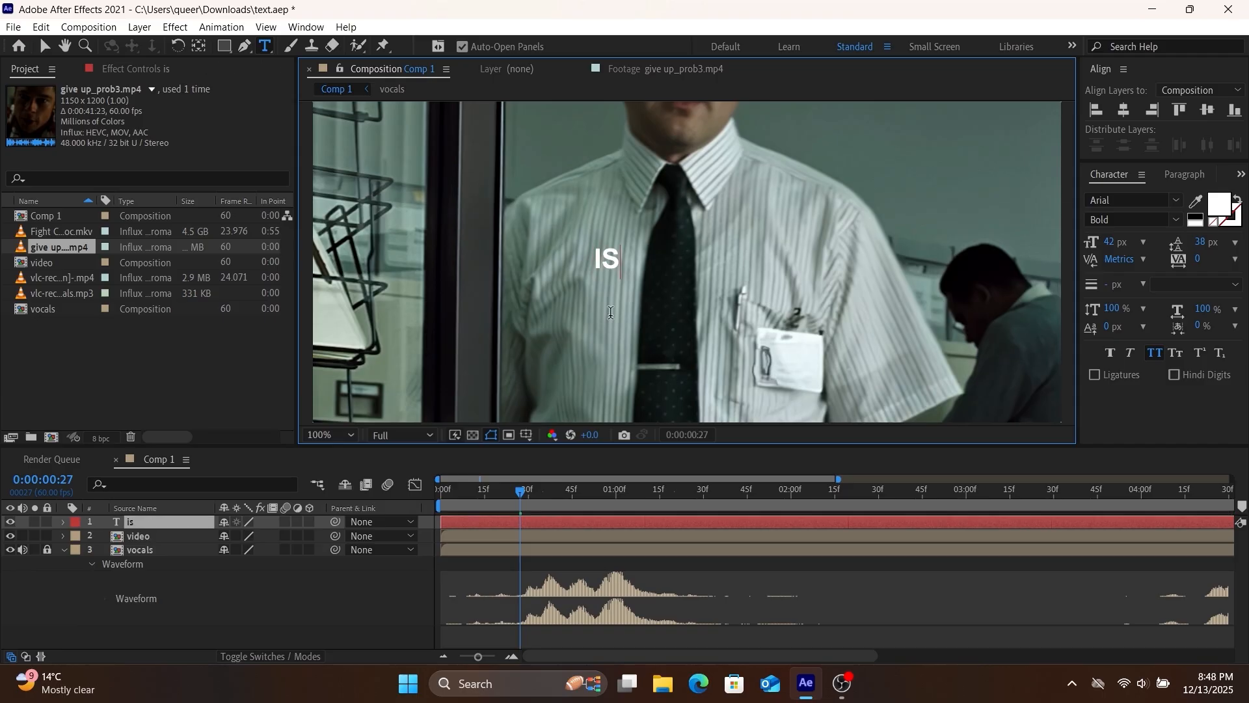
type(" that")
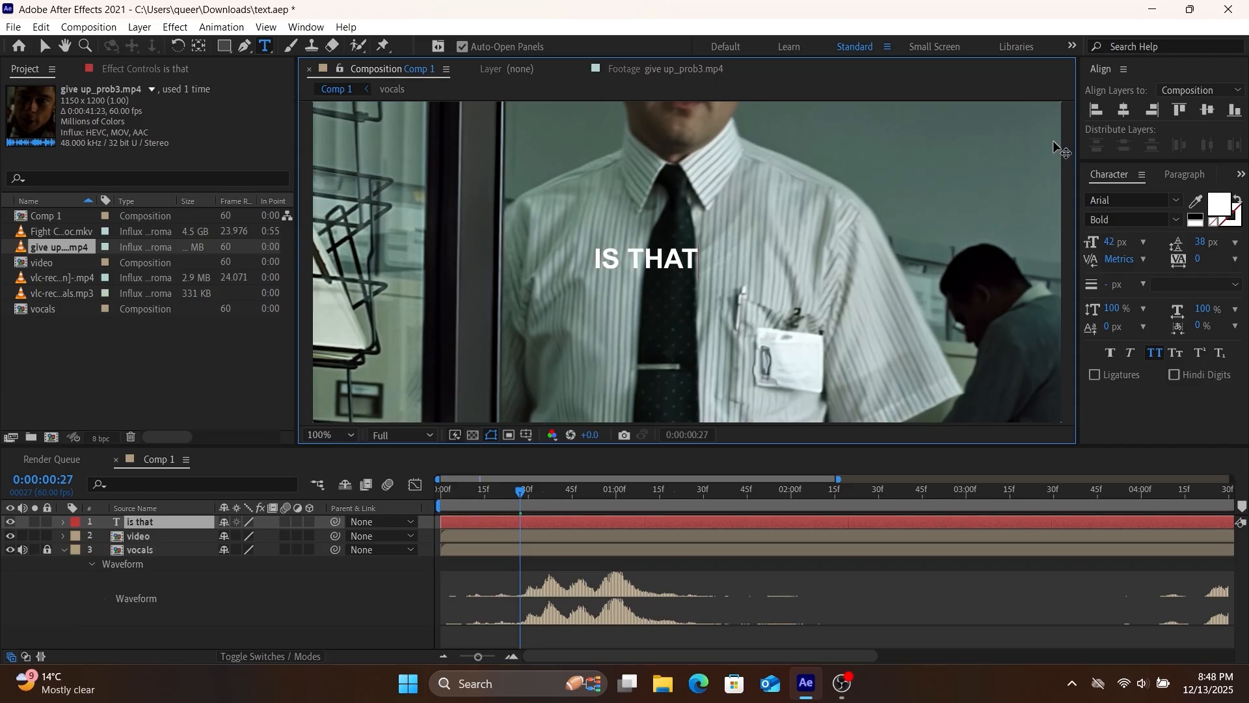
left_click(1123, 110)
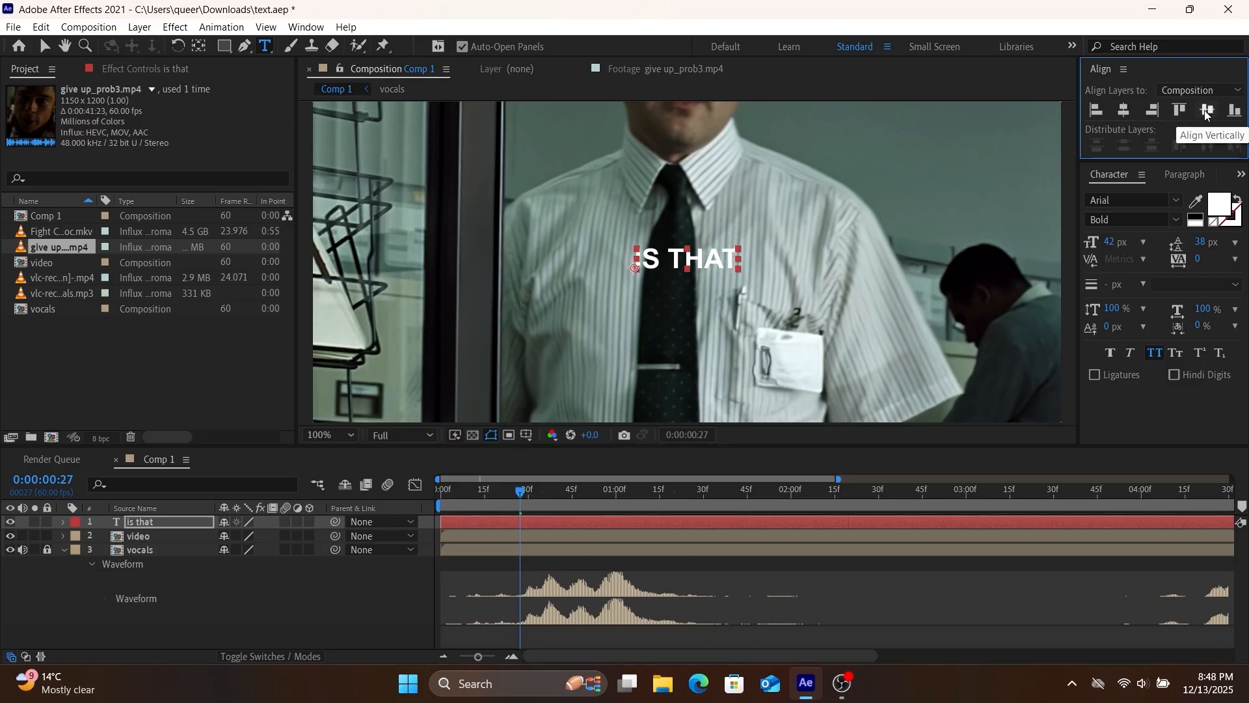
left_click(1206, 111)
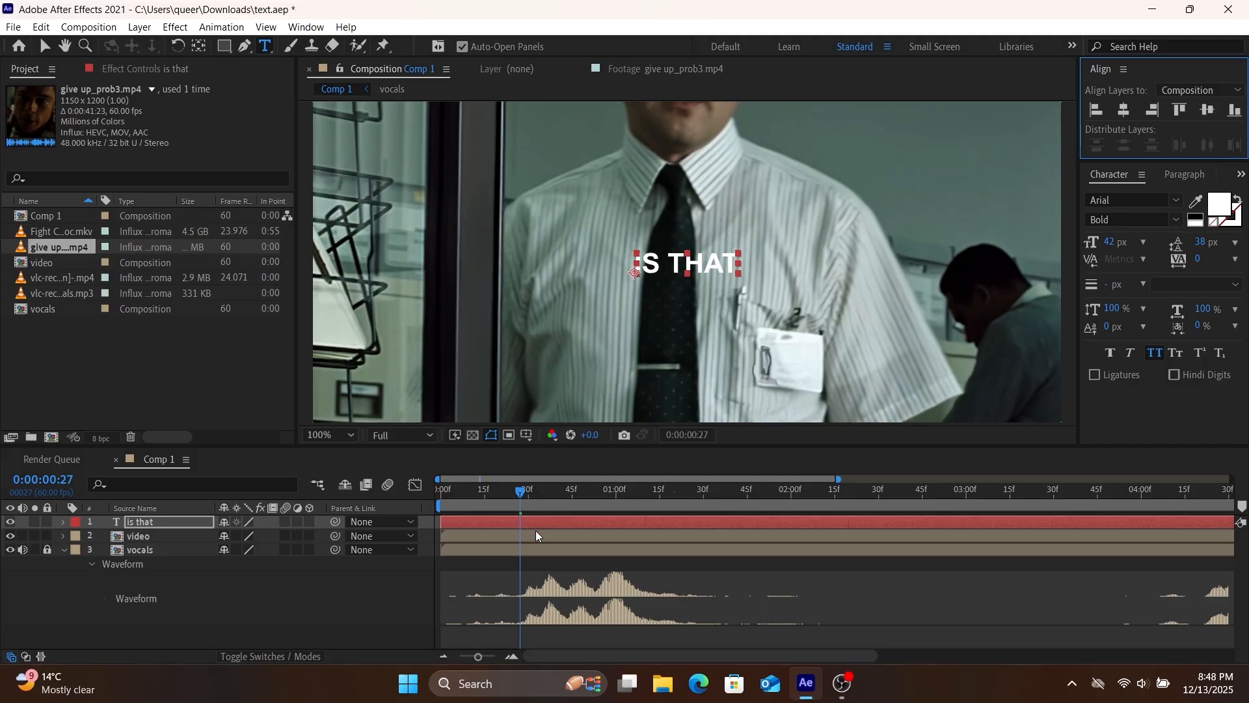
Split the "is that" text layer at 0:00:00:27 and delete the part before it
key("ctrl+shift+d")
left_click(516, 534)
key("Delete")
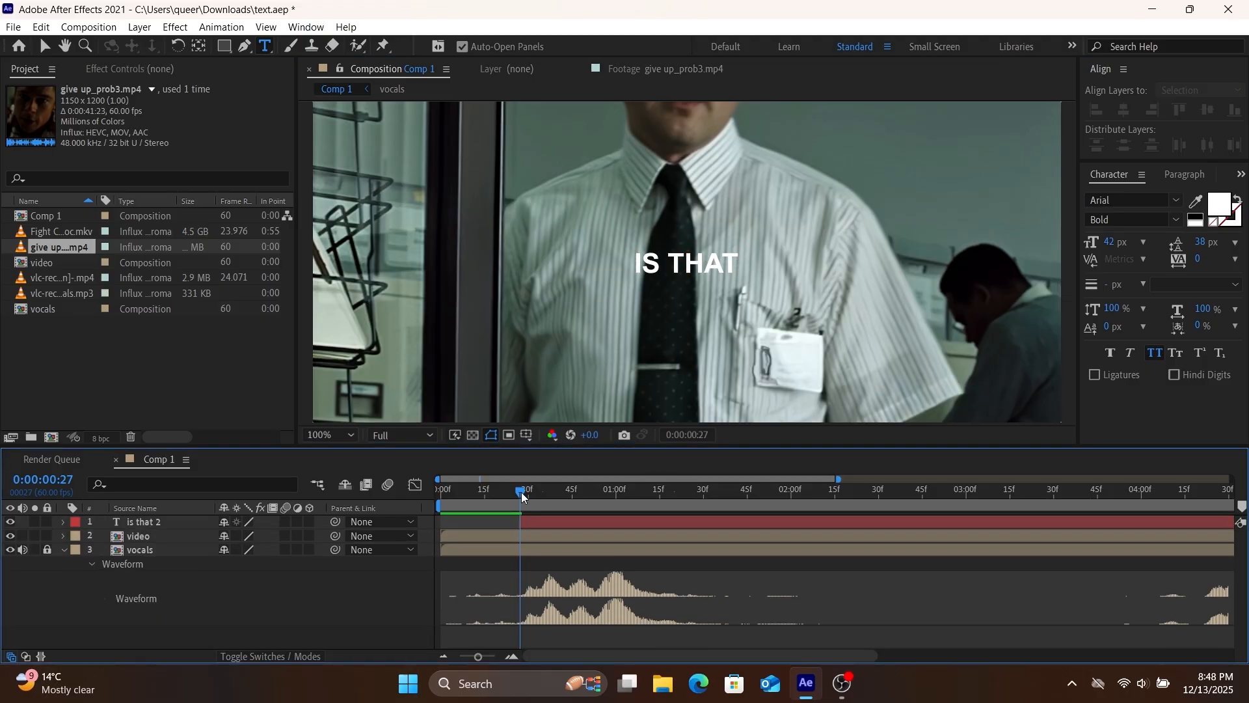
Split the text layer at 0:00:00:44 and add a second line reading "your blood?" to the new part
left_click_drag(521, 492, 575, 521)
left_click(576, 524)
key("ctrl+shift+d")
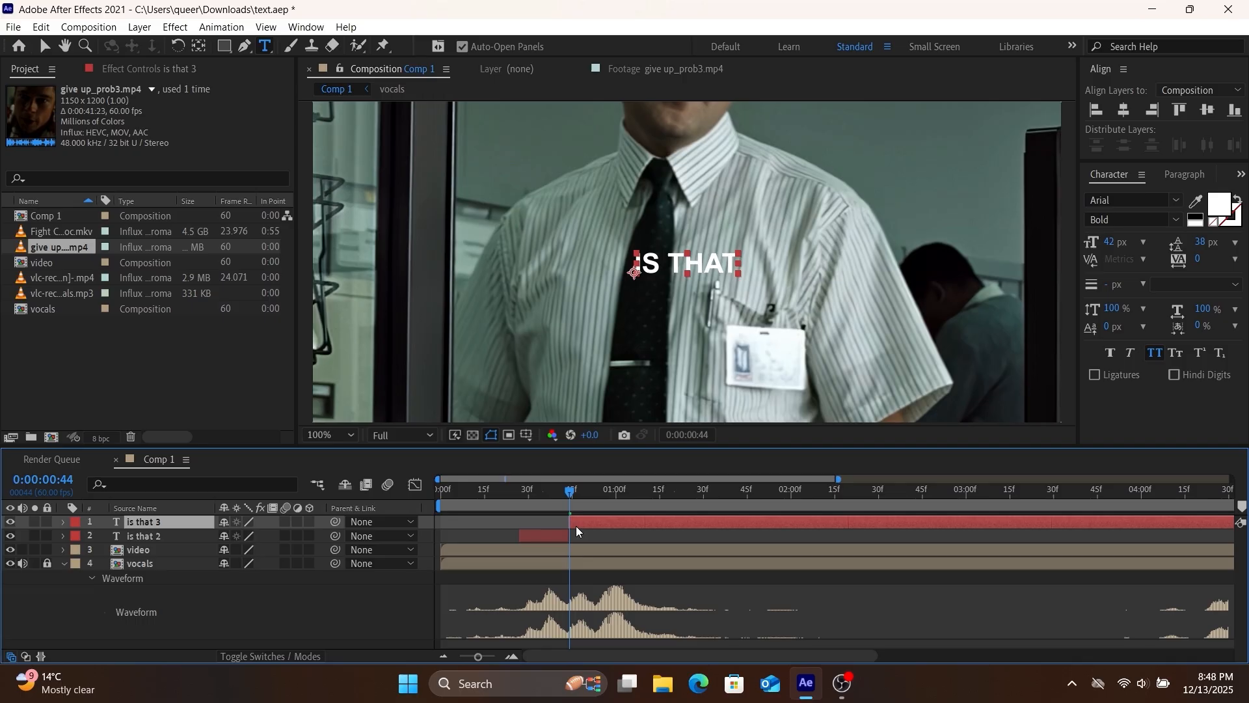
double_click(584, 525)
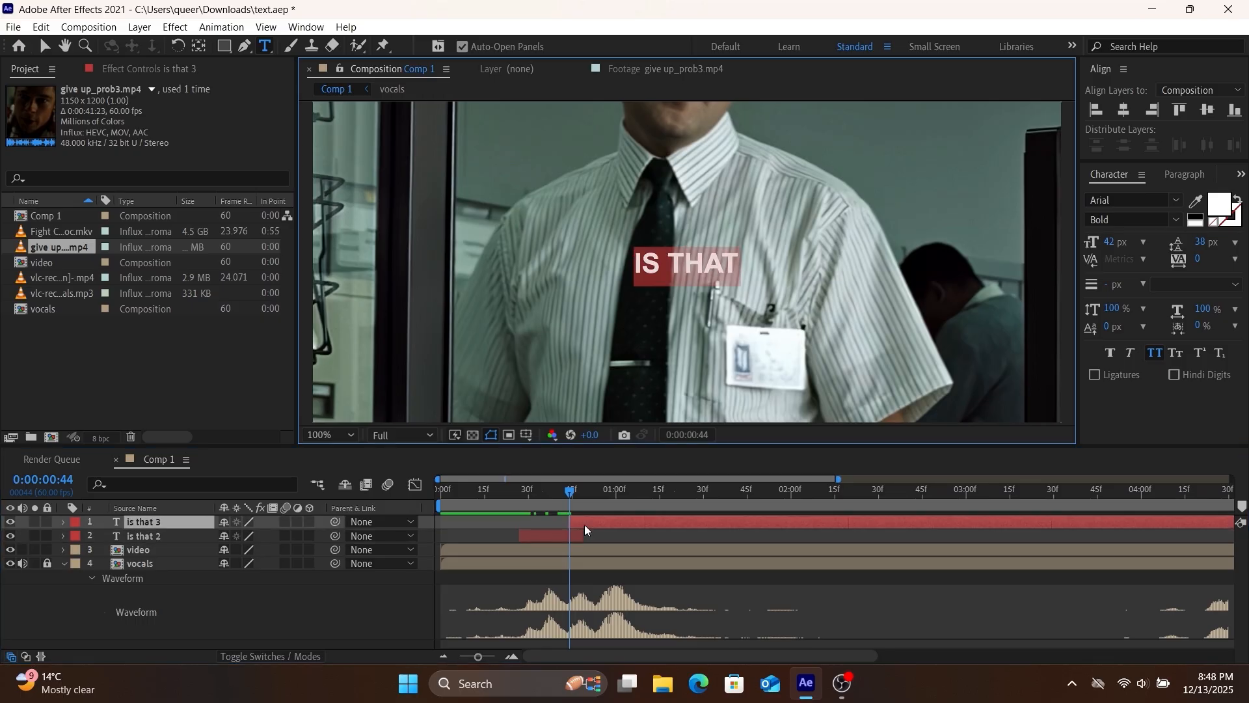
key("End")
key("Return")
type("you")
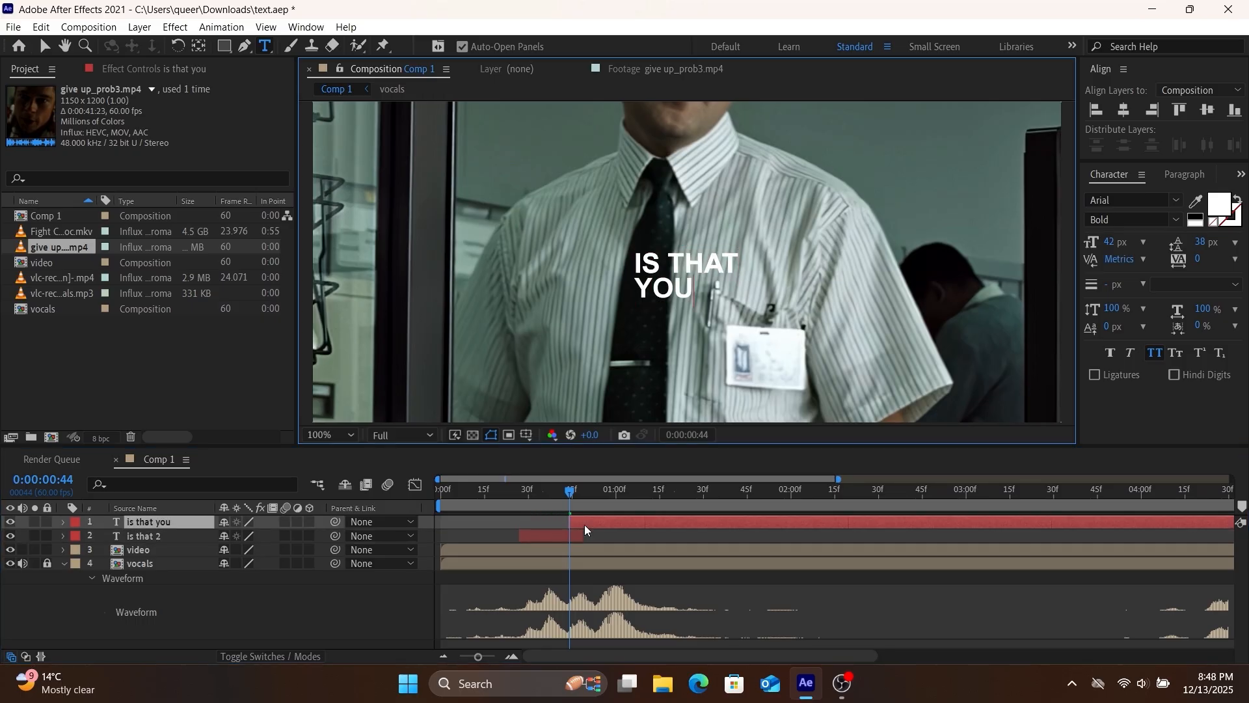
type("r blo")
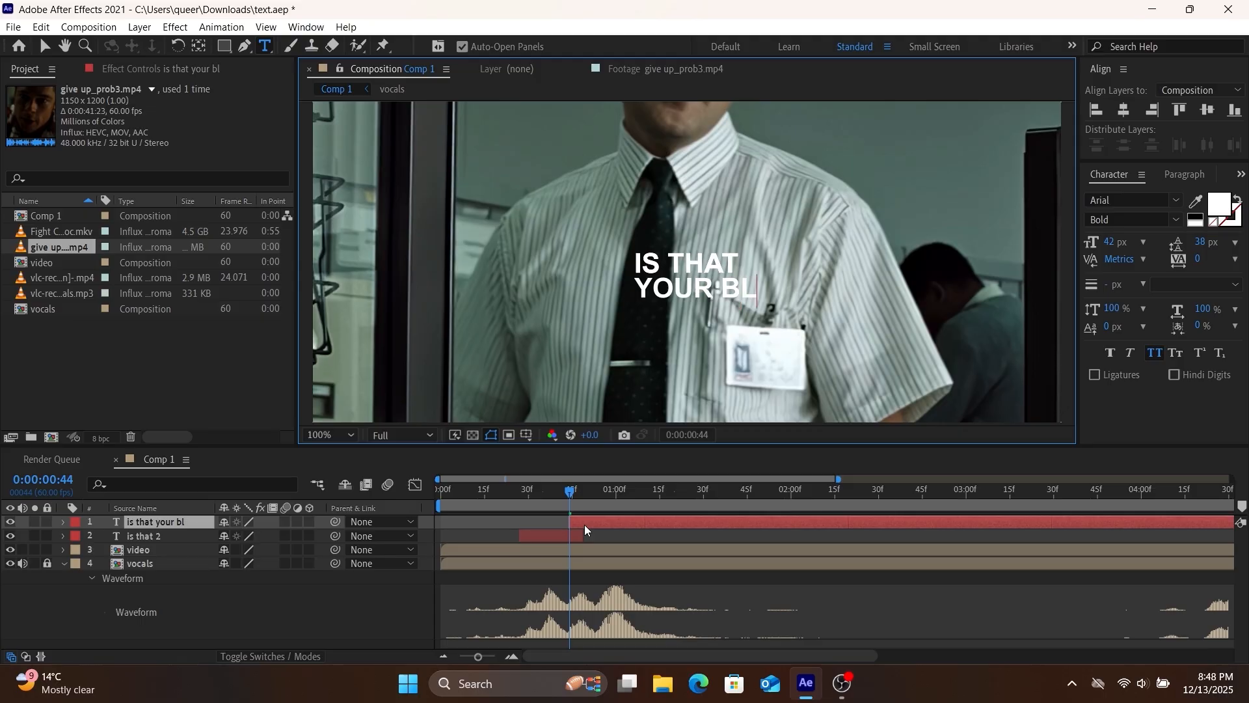
type("od?")
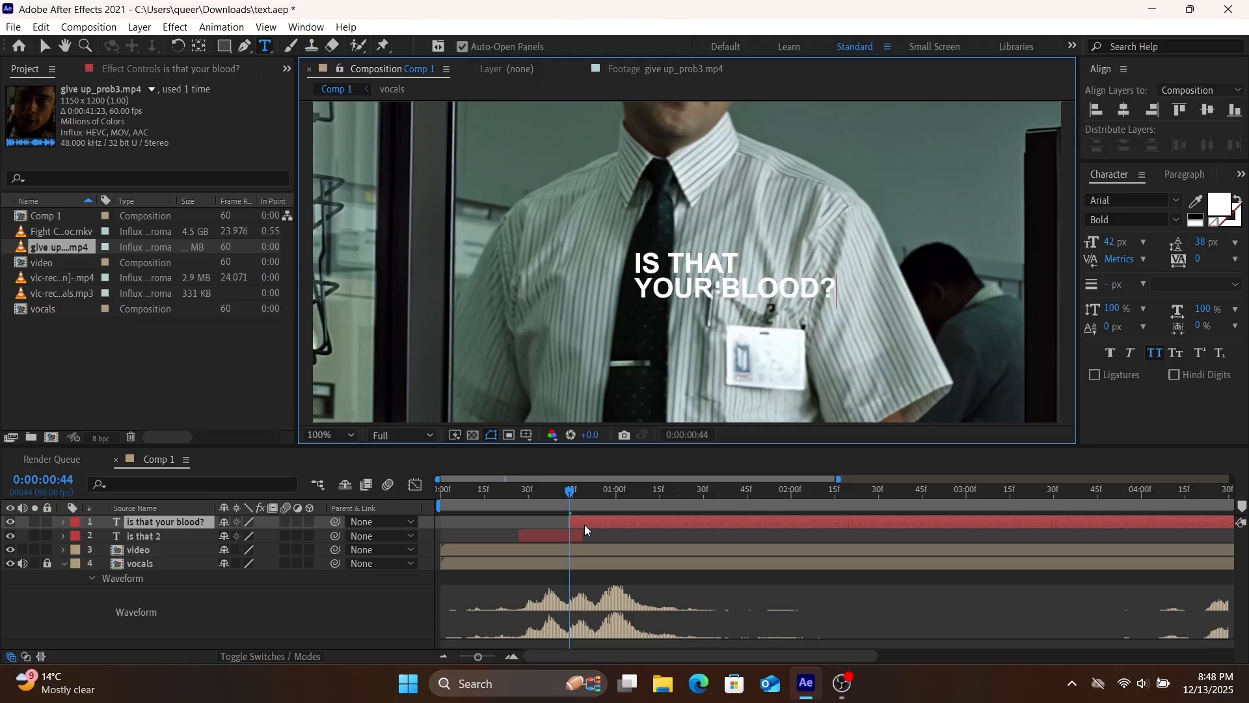
Remove "is that" from the new text layer, keep "your blood?" on the second line, and centre the layer horizontally
key("ctrl+a")
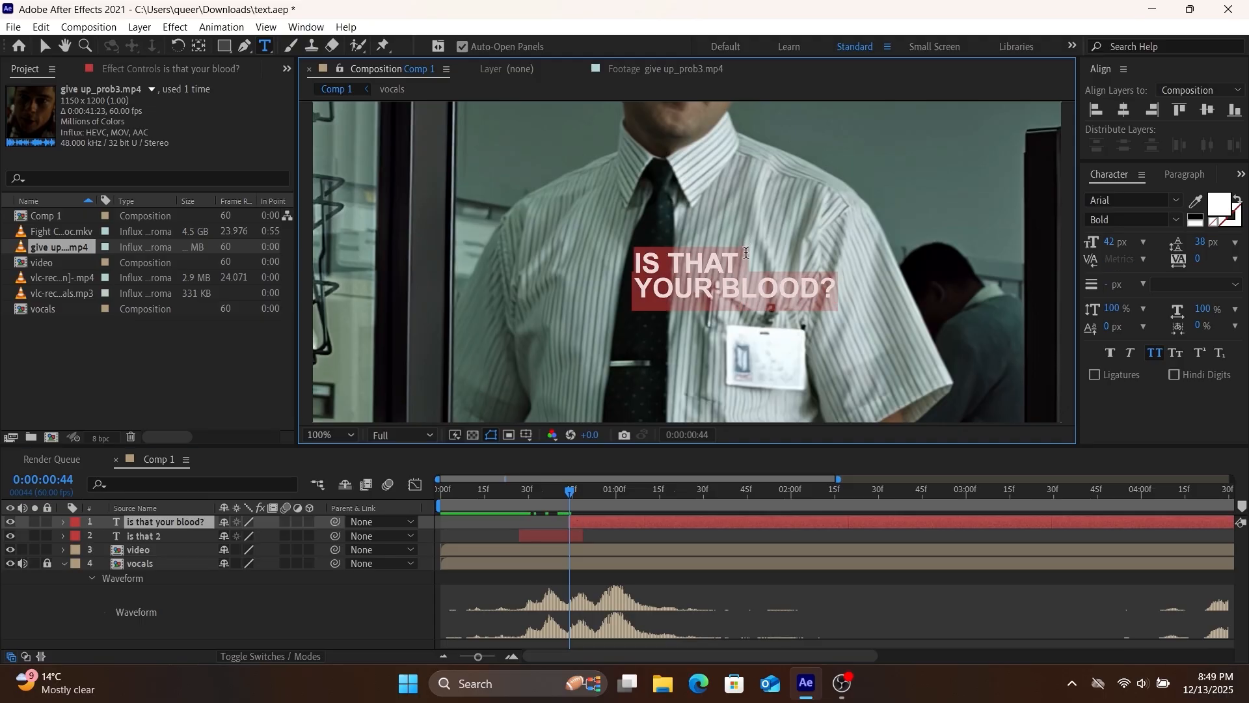
left_click_drag(746, 254, 573, 206)
key("BackSpace")
key("Return")
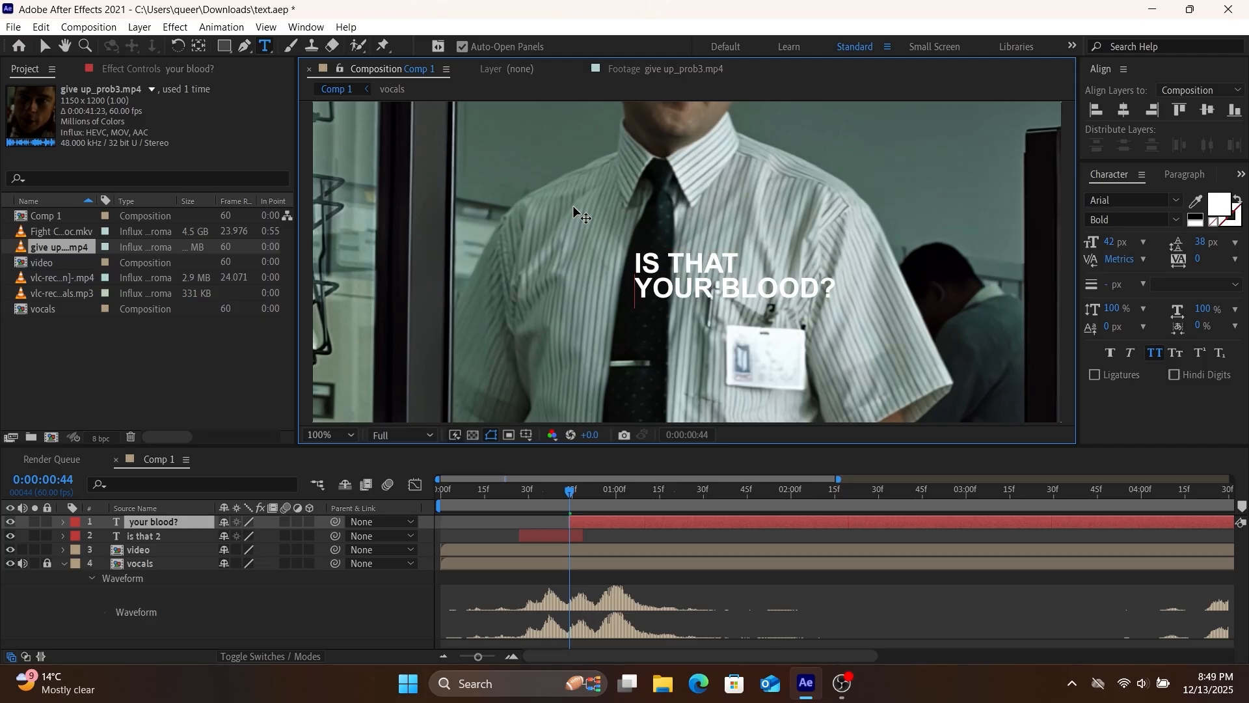
left_click(1122, 109)
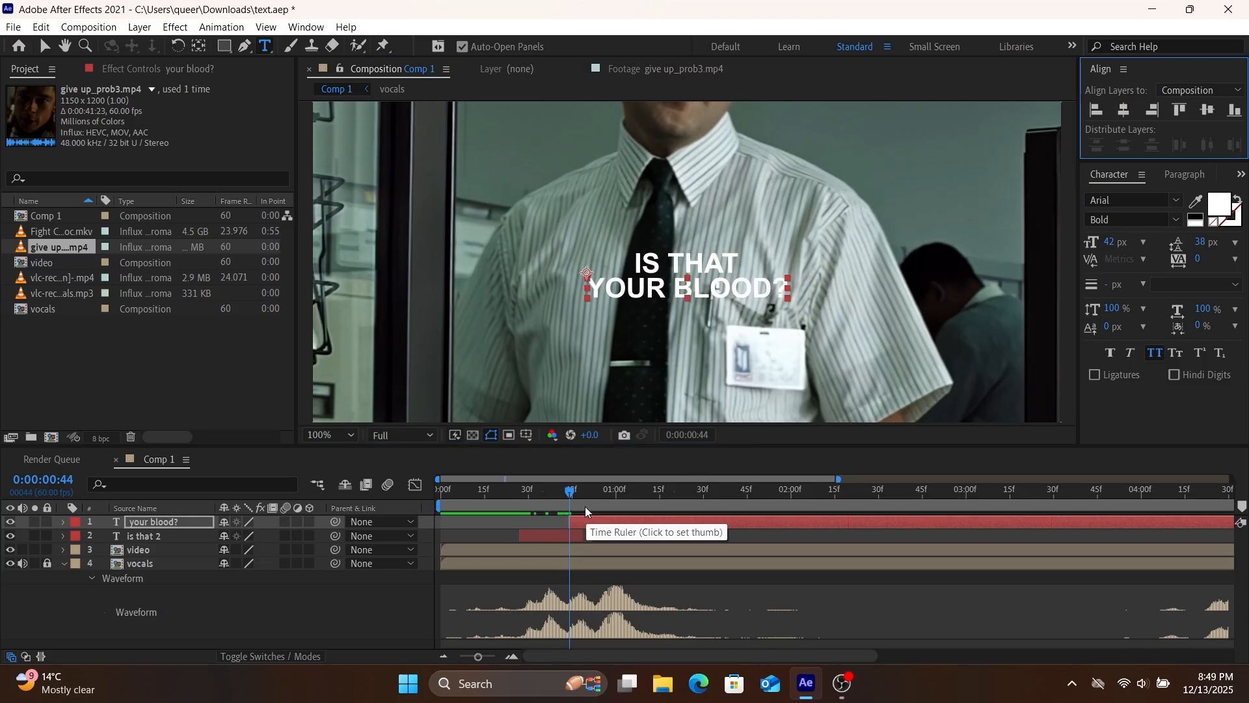
Make the "your blood?" layer end at about 0:00:01:14 and the "is that" layer at about 0:00:00:58
left_click_drag(585, 510, 614, 534)
key("ctrl+shift+d")
key("Delete")
Trim the start of the "is that" layer to 0:00:00:29 using the vocals waveform as the guide
left_click(545, 537)
key("i")
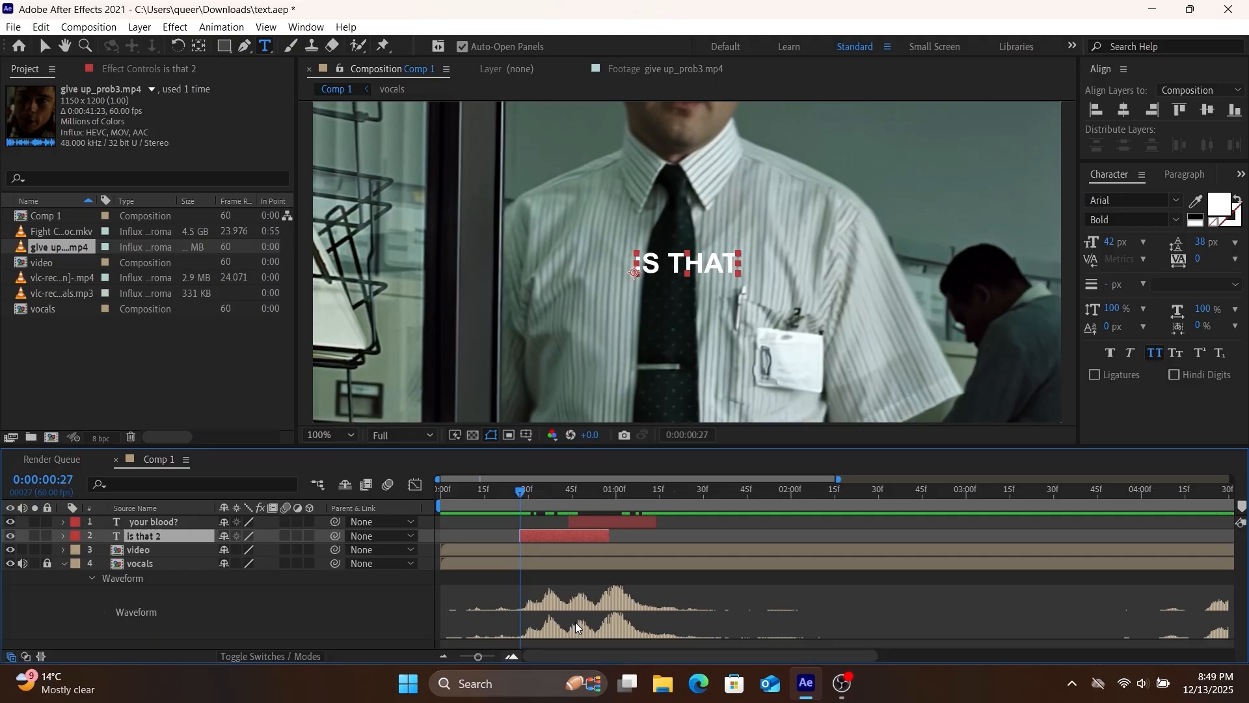
left_click(516, 656)
left_click(516, 656)
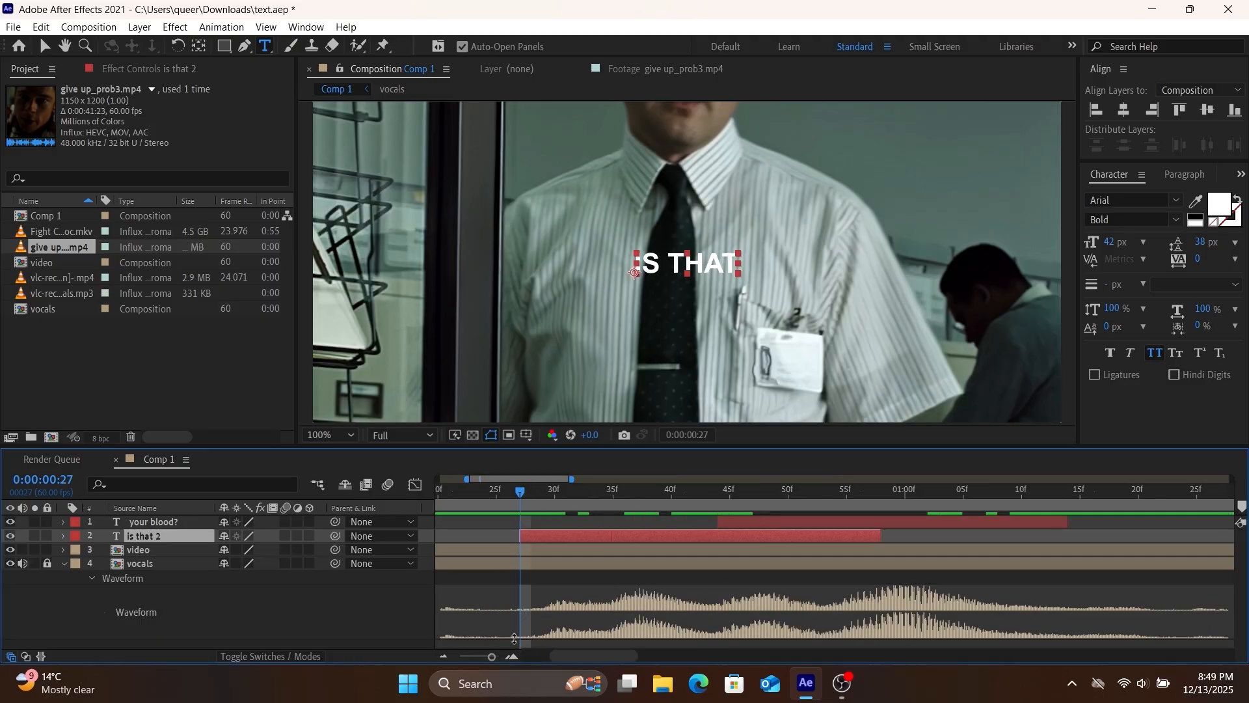
left_click(445, 656)
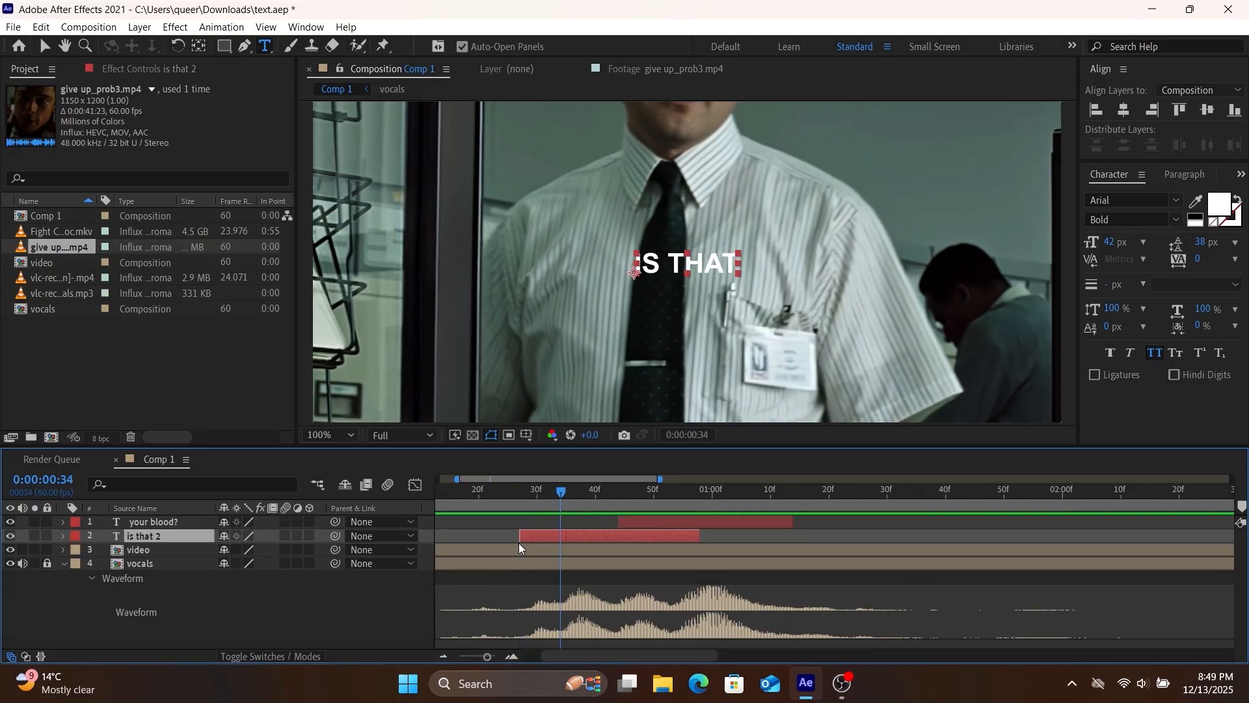
mouse_move(535, 500)
left_mouse_down()
mouse_move(545, 501)
mouse_move(530, 504)
left_mouse_up()
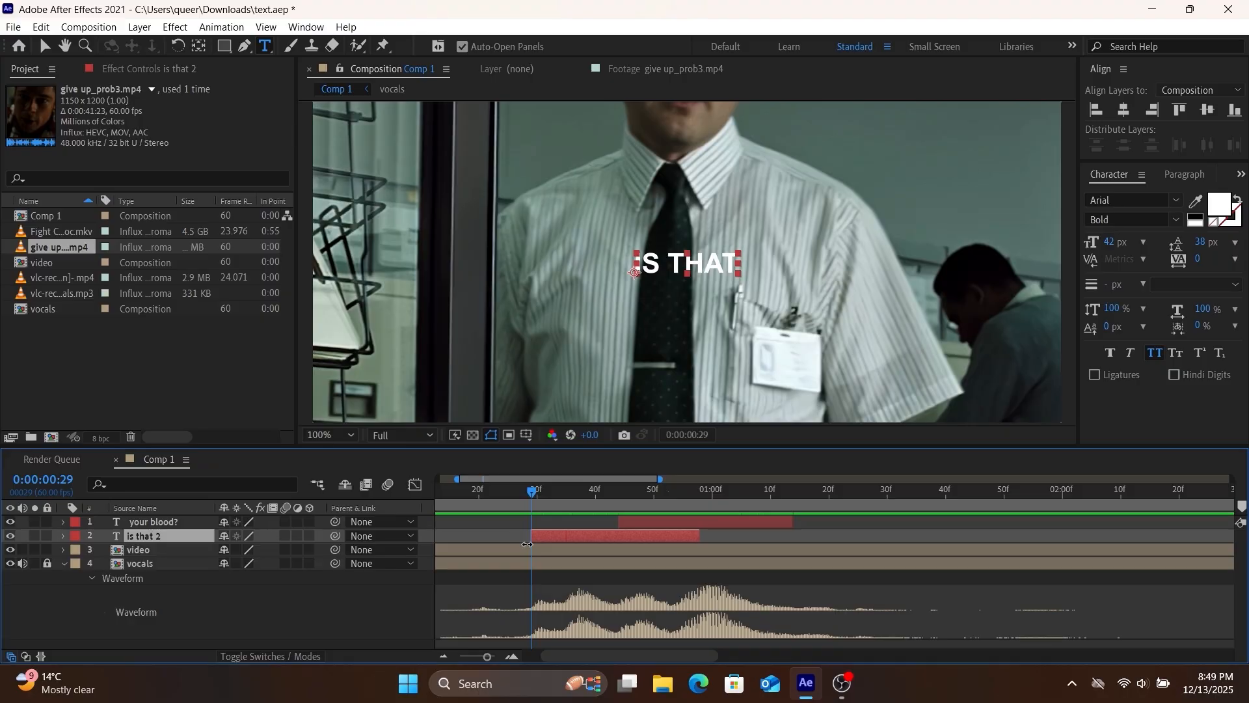
Apply the Fade Up Words preset to the "is that" layer at 0:00:00:29
key("ctrl+space")
type("fa")
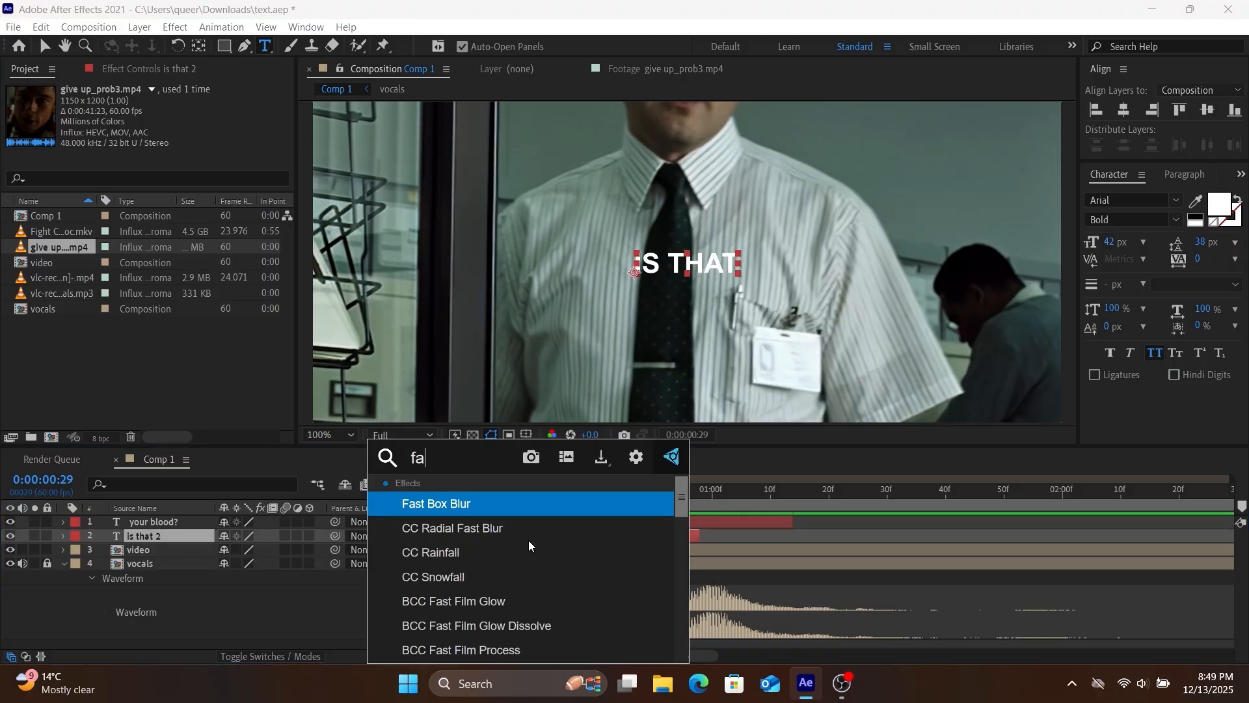
type("de u")
key("Down")
key("Down")
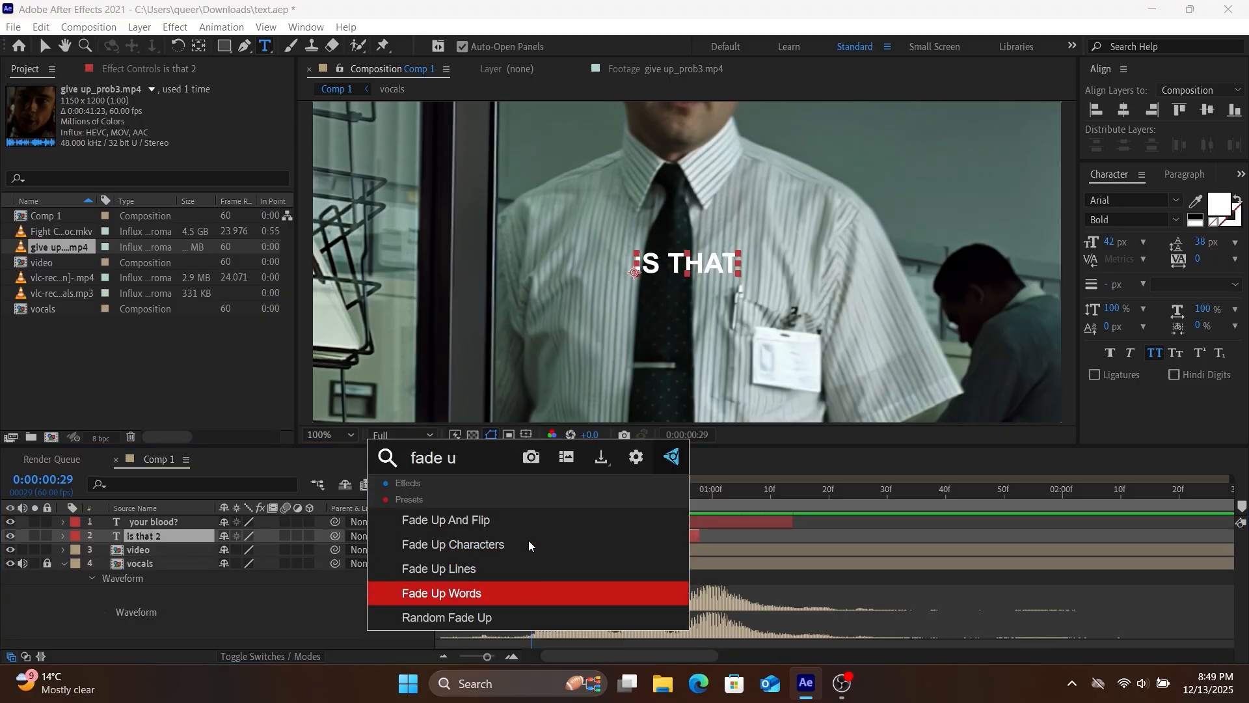
key("Return")
Preview the word fade and move the ending Range Selector Start keyframe of the "is that" layer to 0:00:00:41
scroll(528, 540, "down", 2)
key("space")
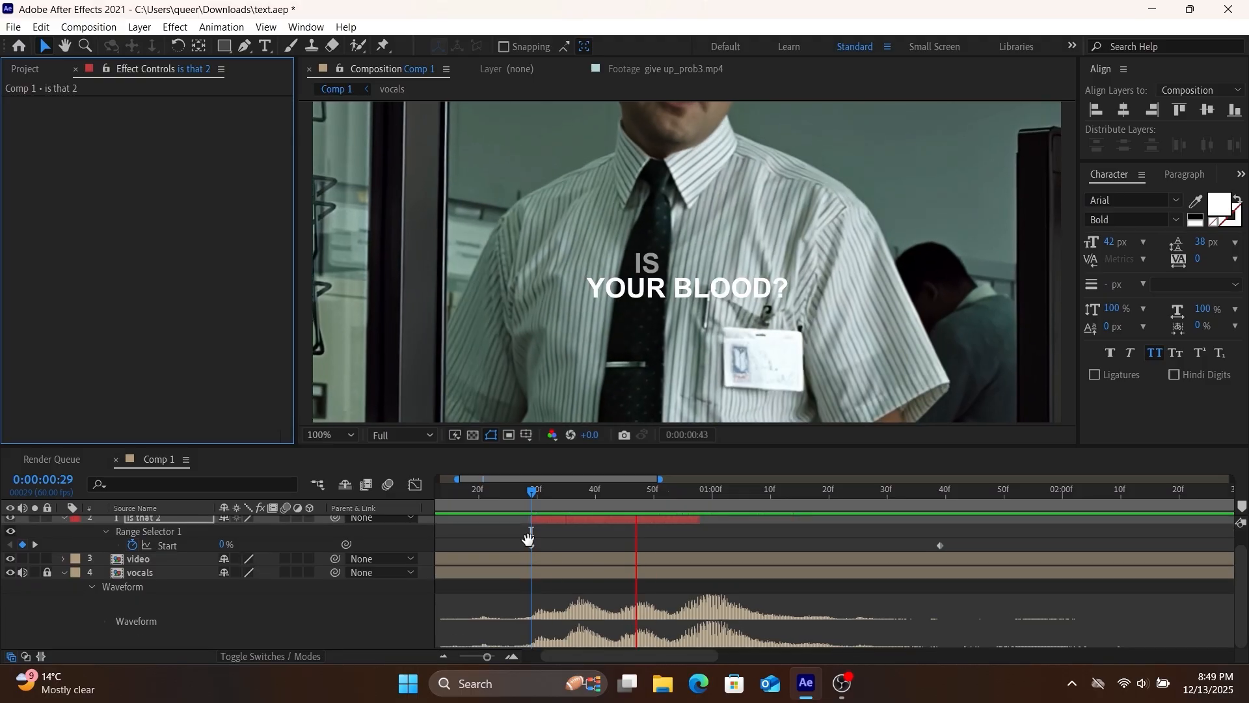
key("space")
left_click_drag(665, 495, 601, 501)
key("space")
key("space")
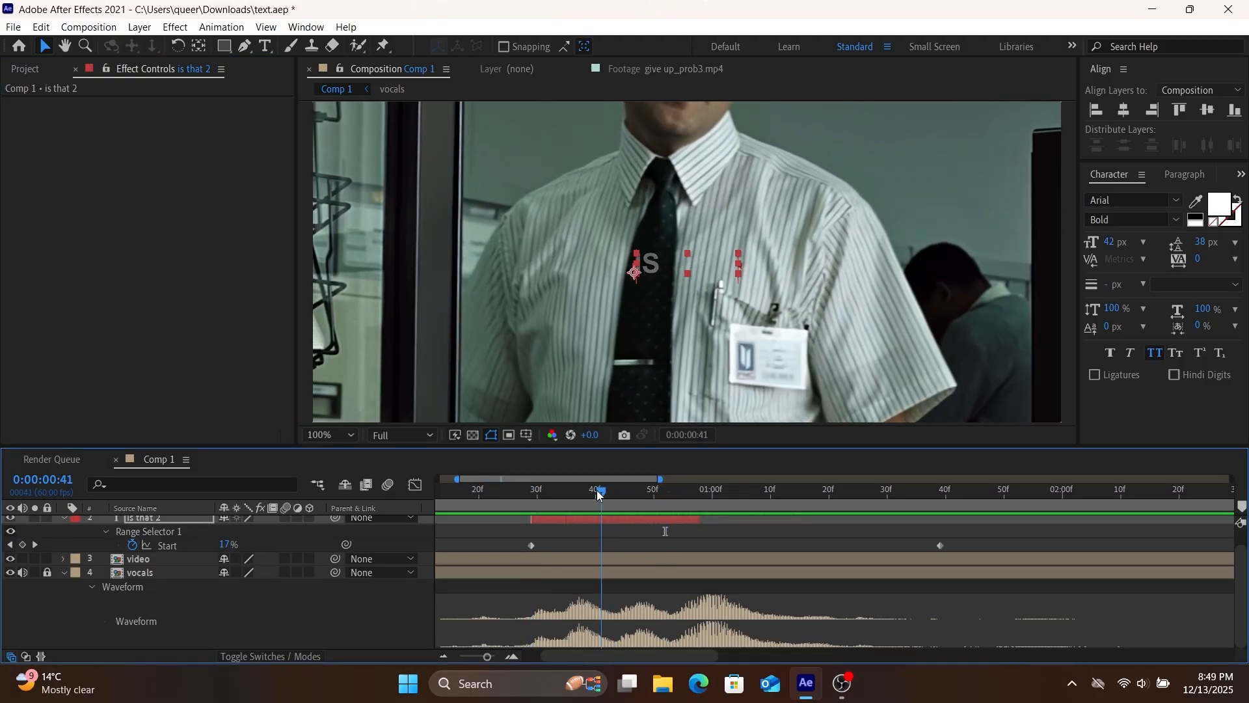
left_click_drag(940, 546, 602, 546)
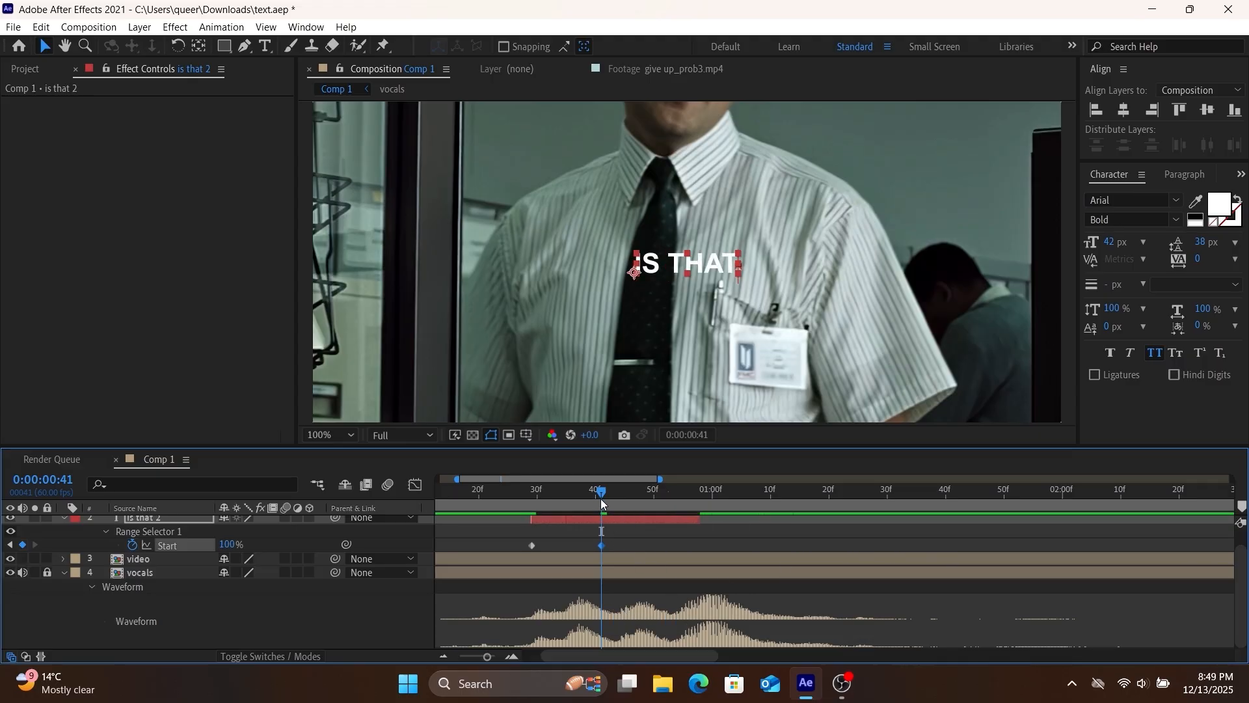
Add a 100% Opacity keyframe to the "is that" layer at 0:00:00:42 and show all its animated properties
key("Page_Down")
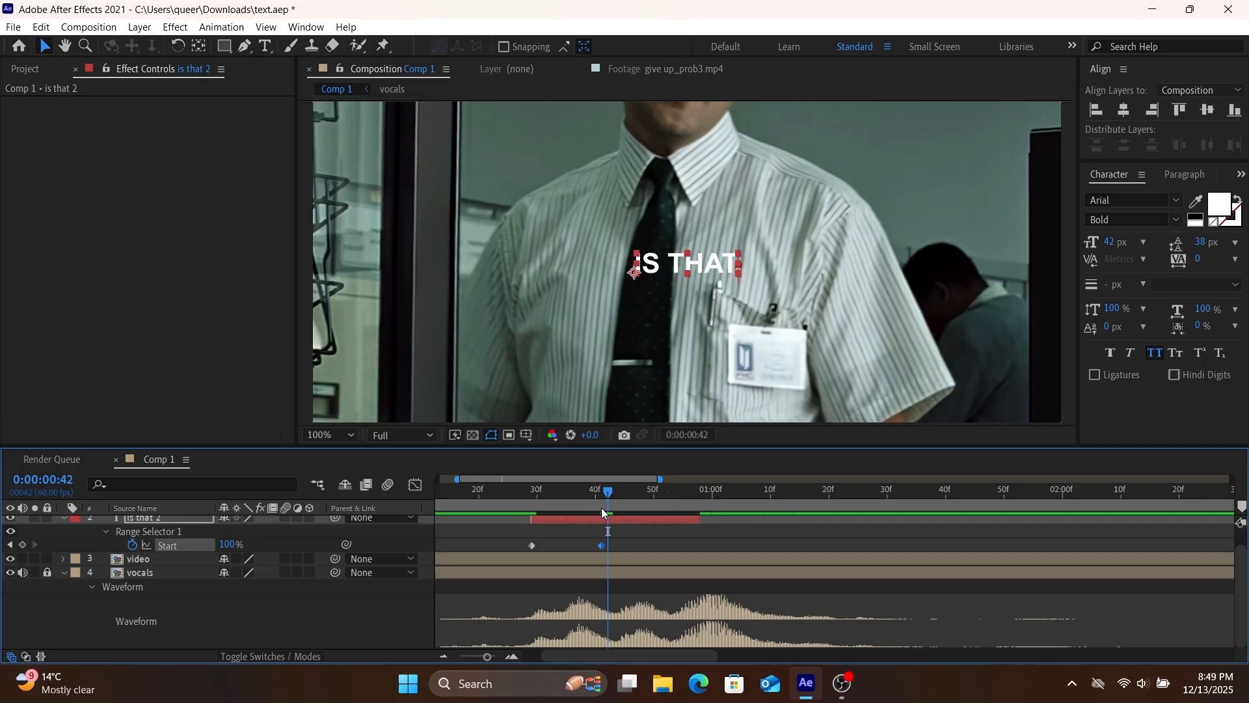
key("t")
left_click(105, 545)
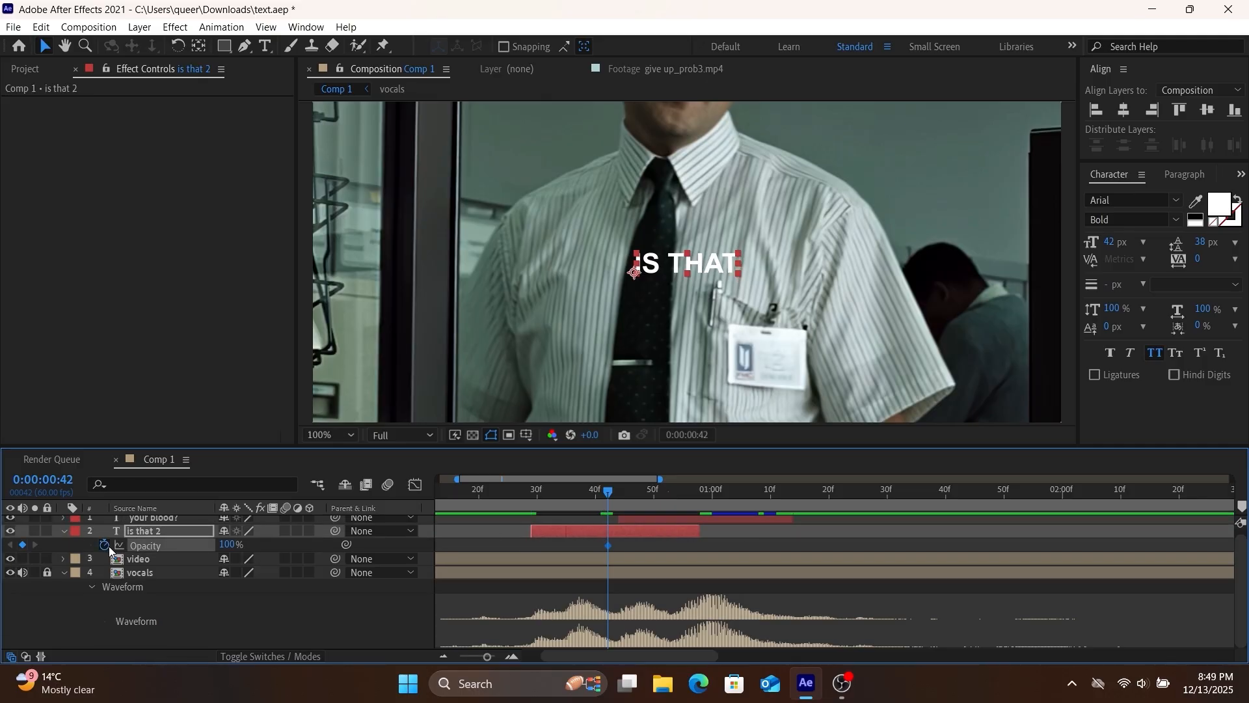
key("u")
Apply the Fade Up Words preset to the "your blood?" layer at 0:00:00:44
key("space")
key("space")
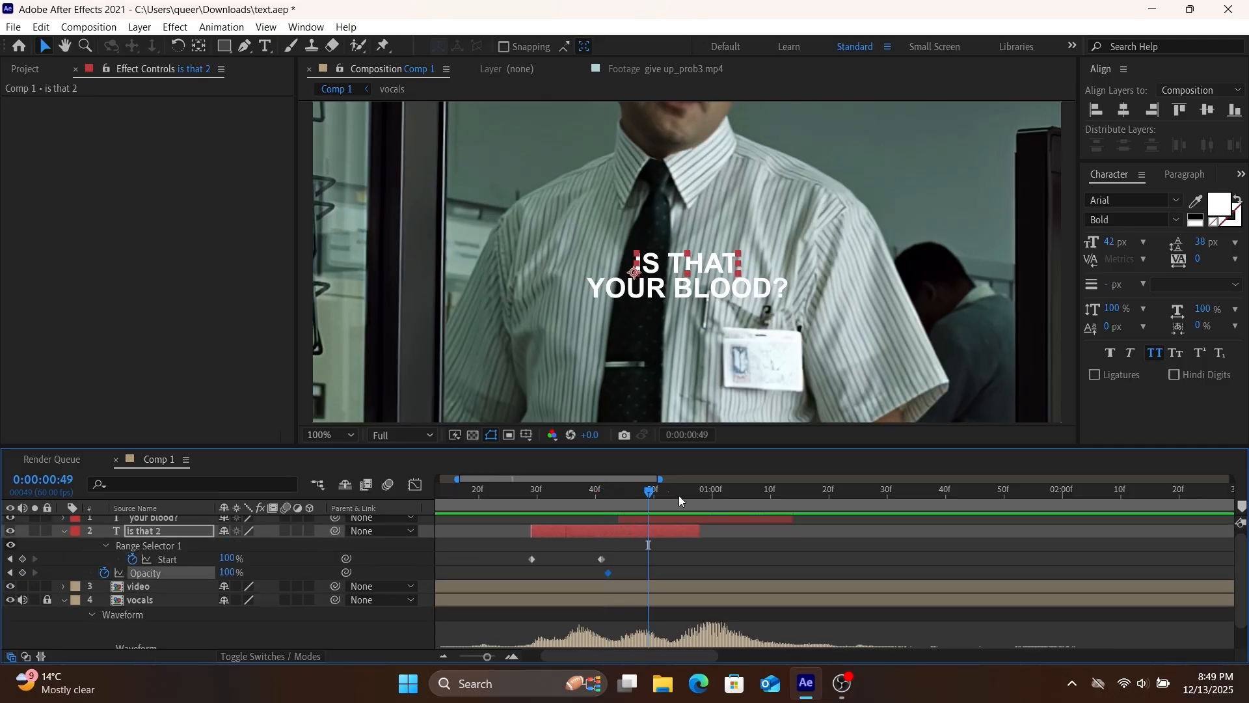
left_click_drag(678, 494, 620, 497)
scroll(638, 549, "down", 2)
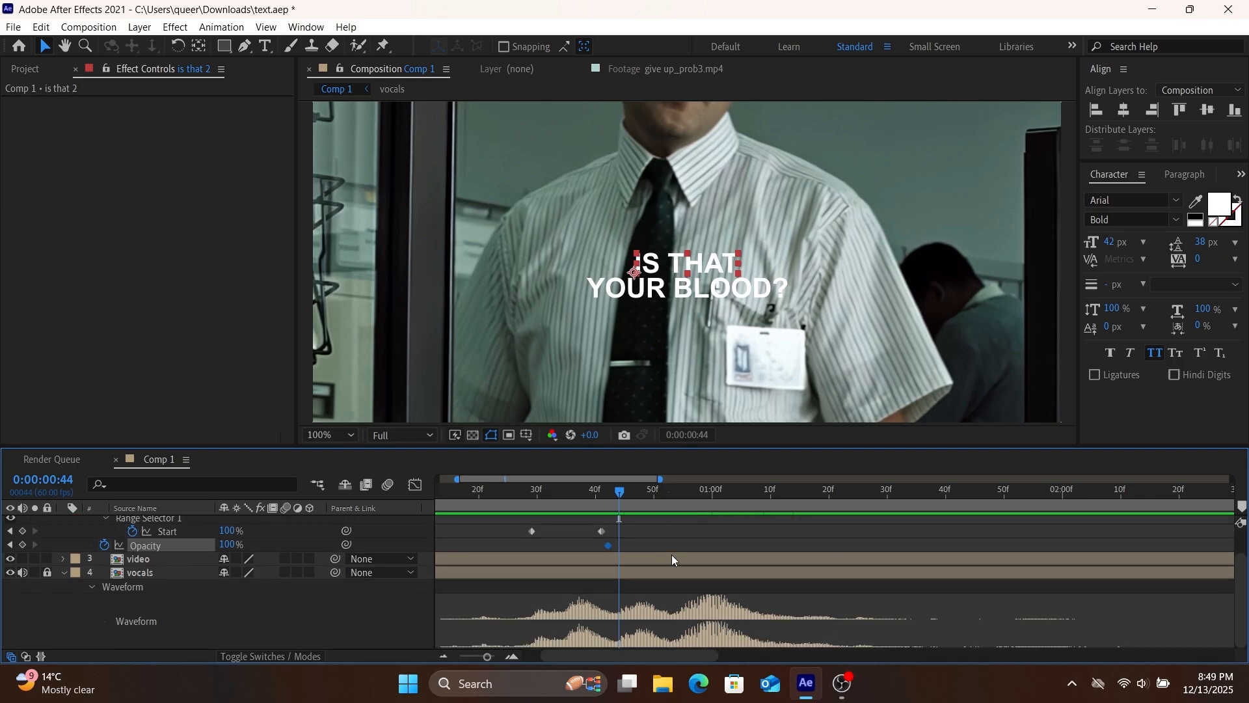
left_click(671, 555)
scroll(671, 555, "up", 2)
left_click(654, 520)
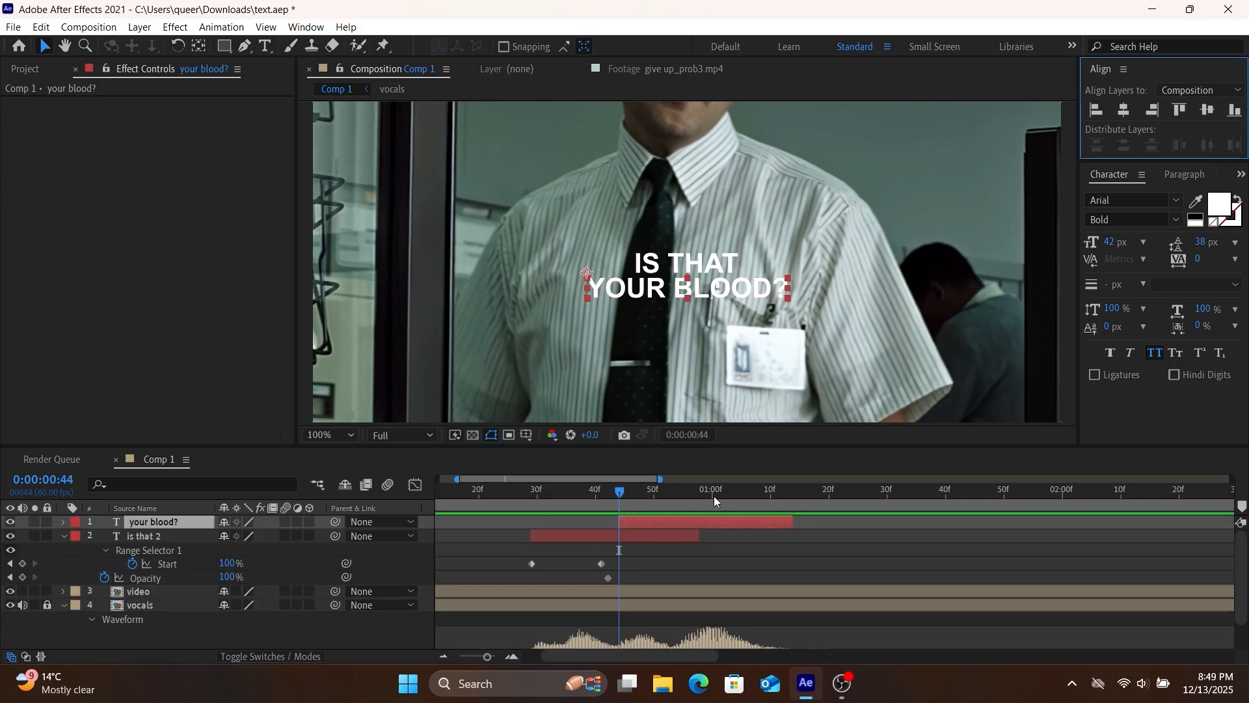
key("ctrl+space")
type("fade u")
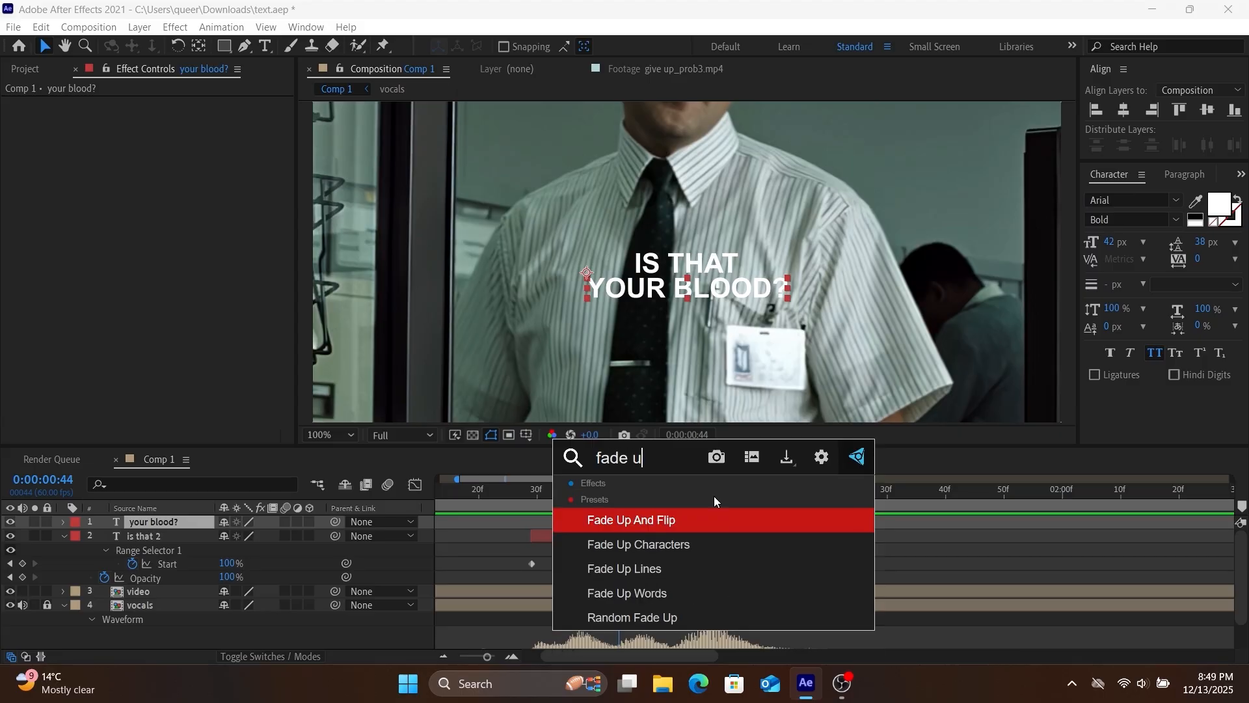
key("Down")
key("Down")
key("Return")
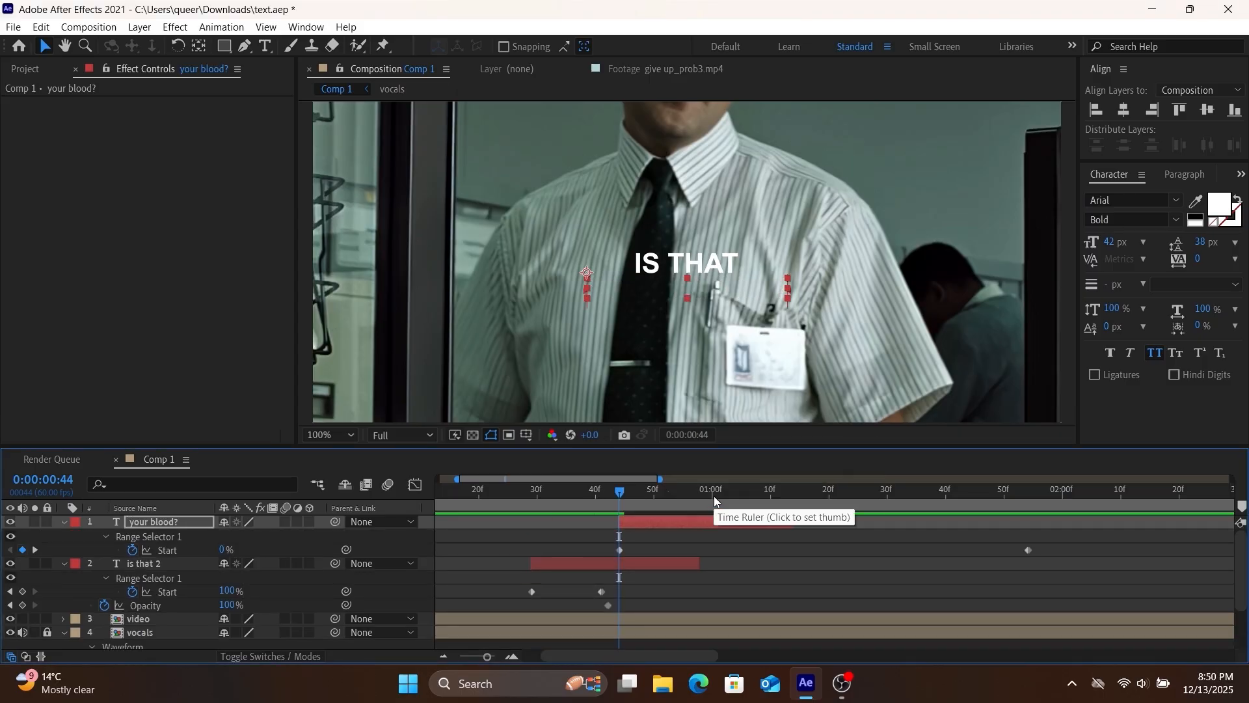
Move the ending Range Selector Start keyframe of "your blood?" to 0:00:01:08, where the vocal ends, and lengthen the layer
scroll(706, 574, "down", 2)
key("space")
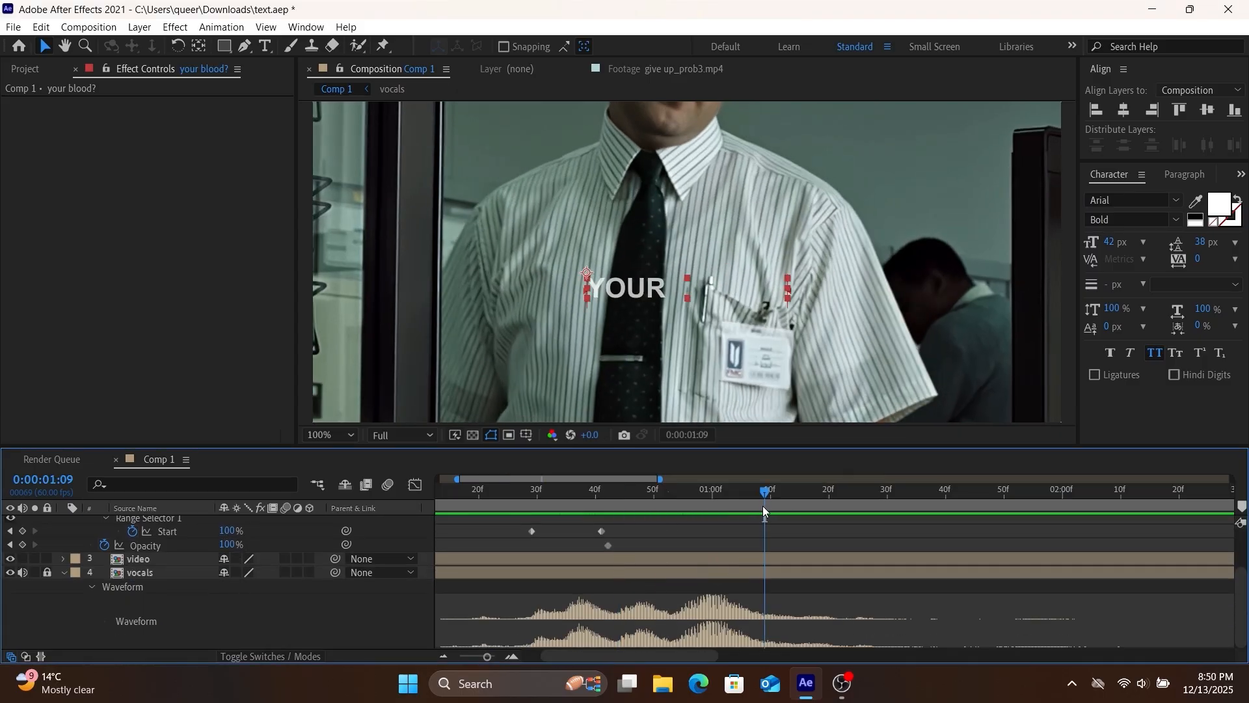
scroll(755, 527, "up", 2)
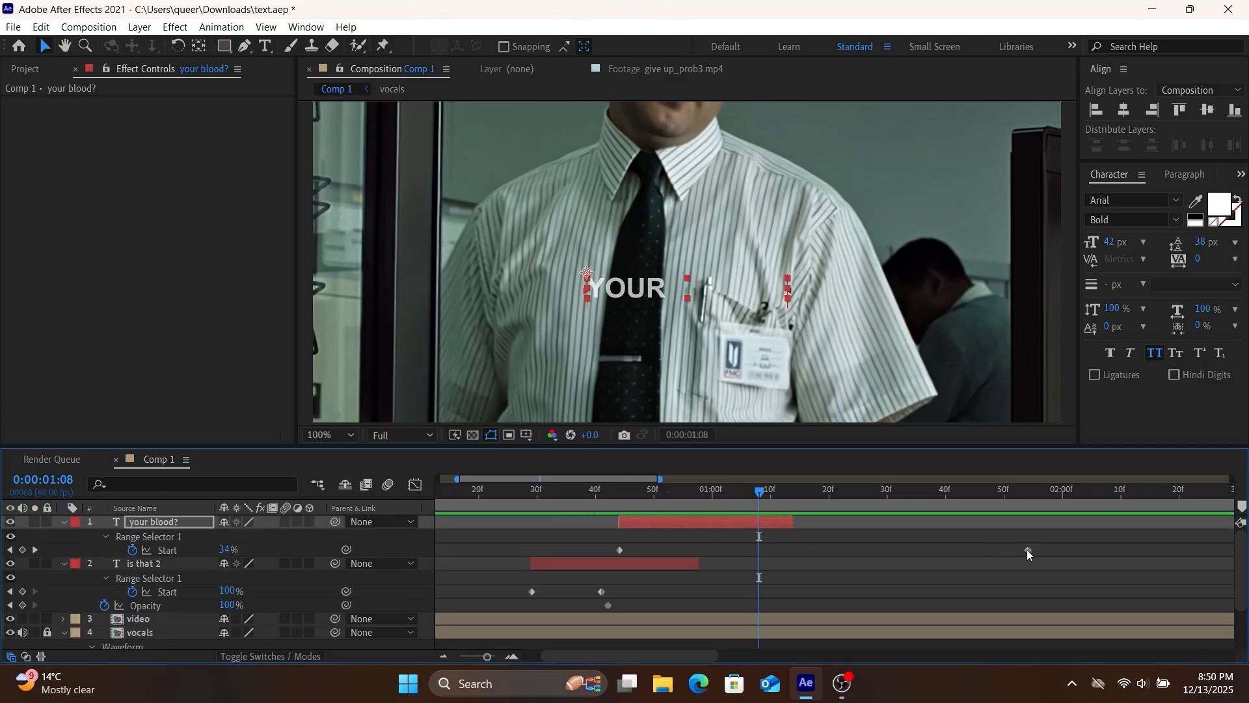
left_click_drag(1028, 549, 905, 523)
Add a 100% Opacity keyframe to the "your blood?" layer at 0:00:01:09 and show all its animated properties
left_click_drag(760, 498, 766, 498)
key("t")
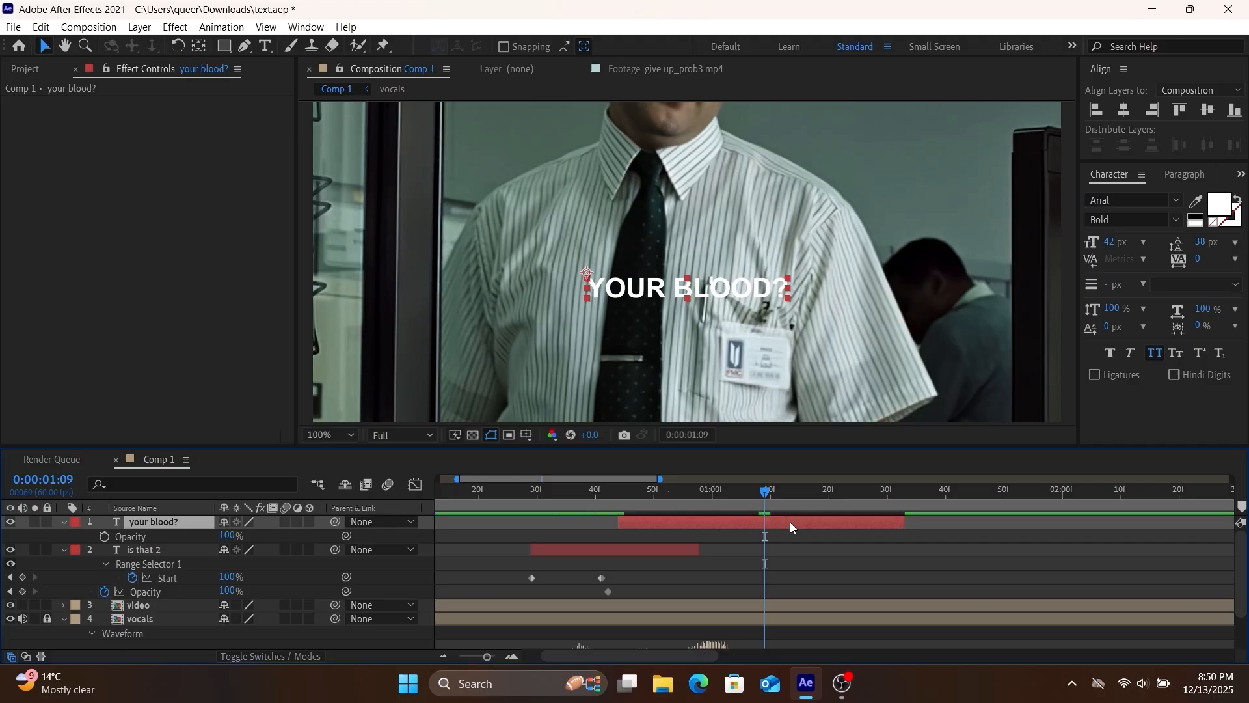
left_click(104, 535)
key("u")
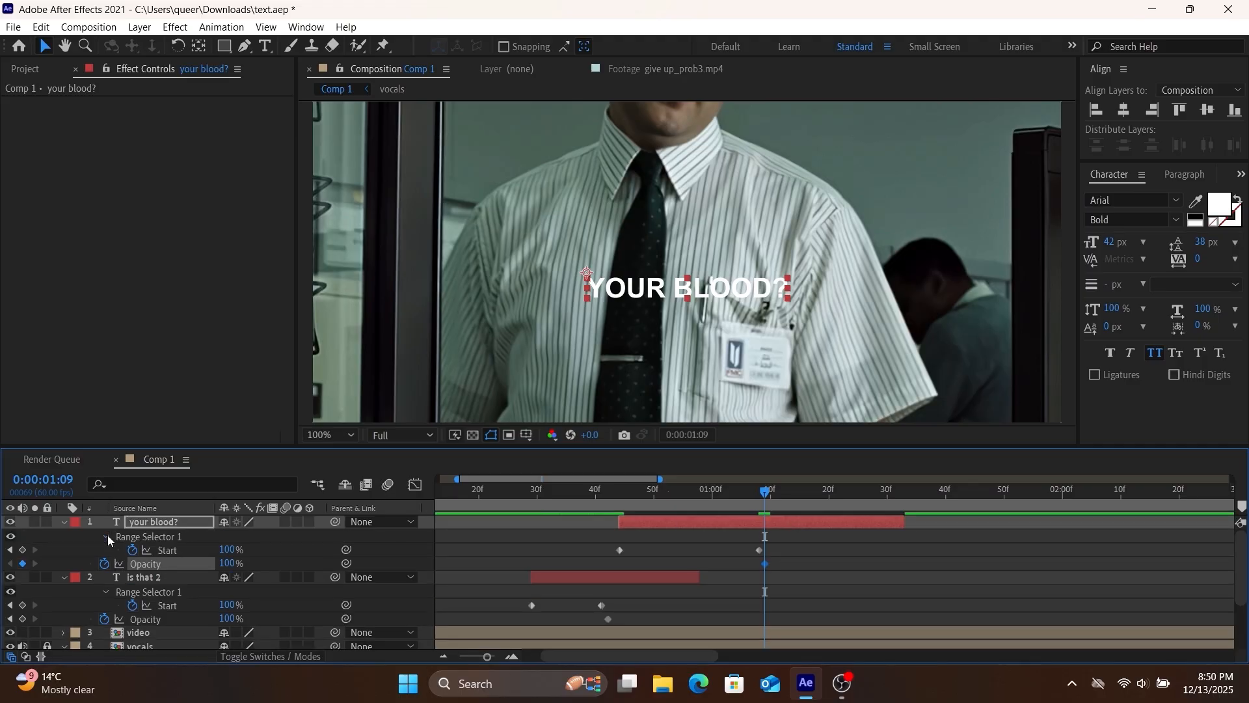
Extend the "your blood?" layer to 0:00:02:09 and fade its Opacity to 0% there, with all its keyframes eased
key("space")
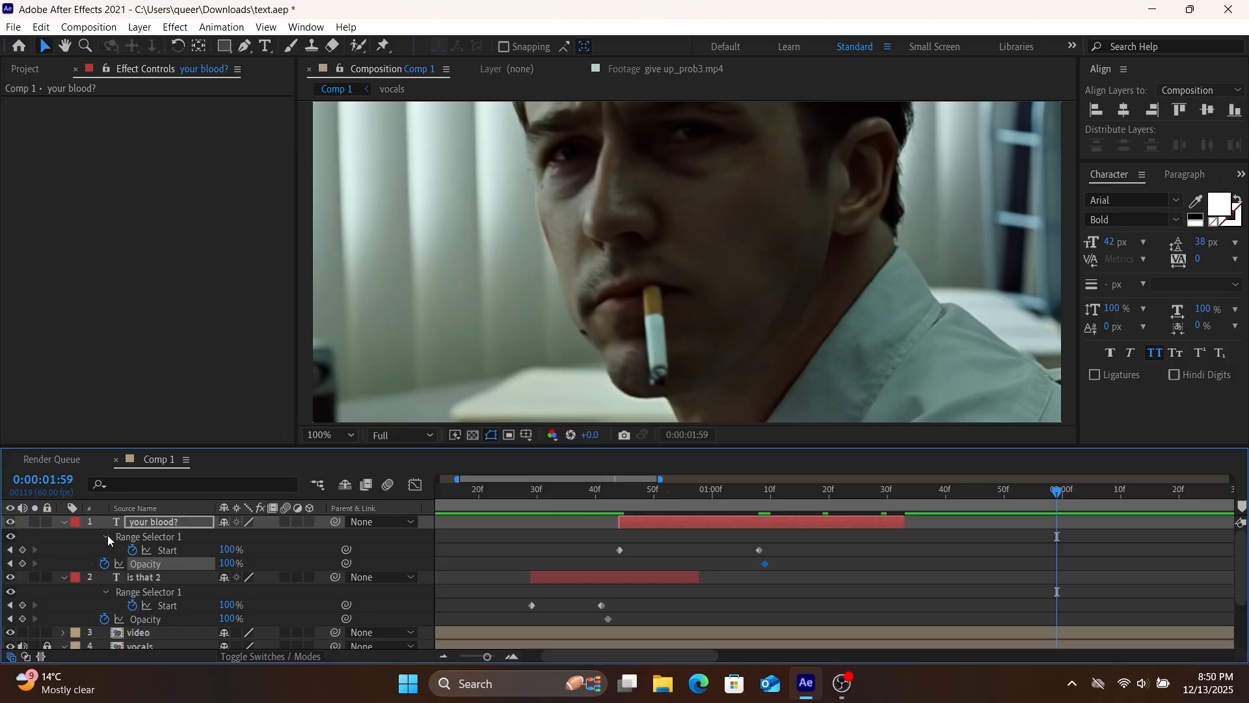
left_click_drag(913, 523, 1115, 524)
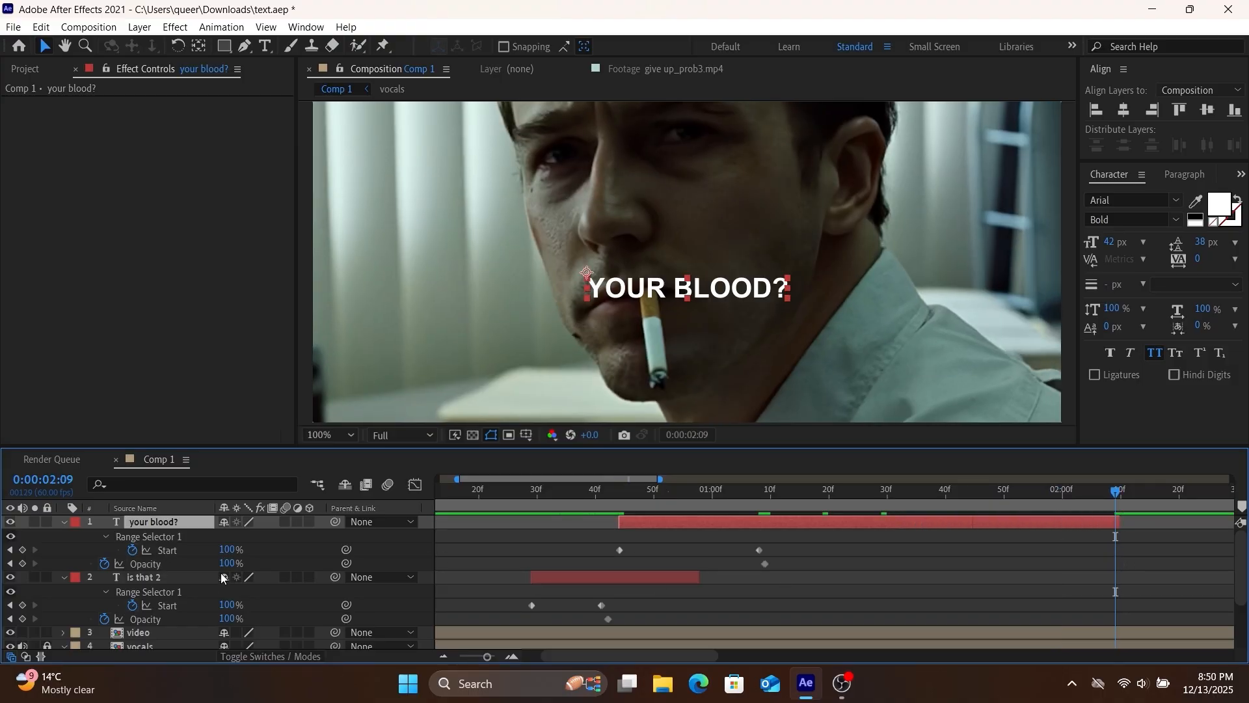
left_click_drag(226, 564, 83, 569)
left_click_drag(590, 550, 1150, 572)
key("u")
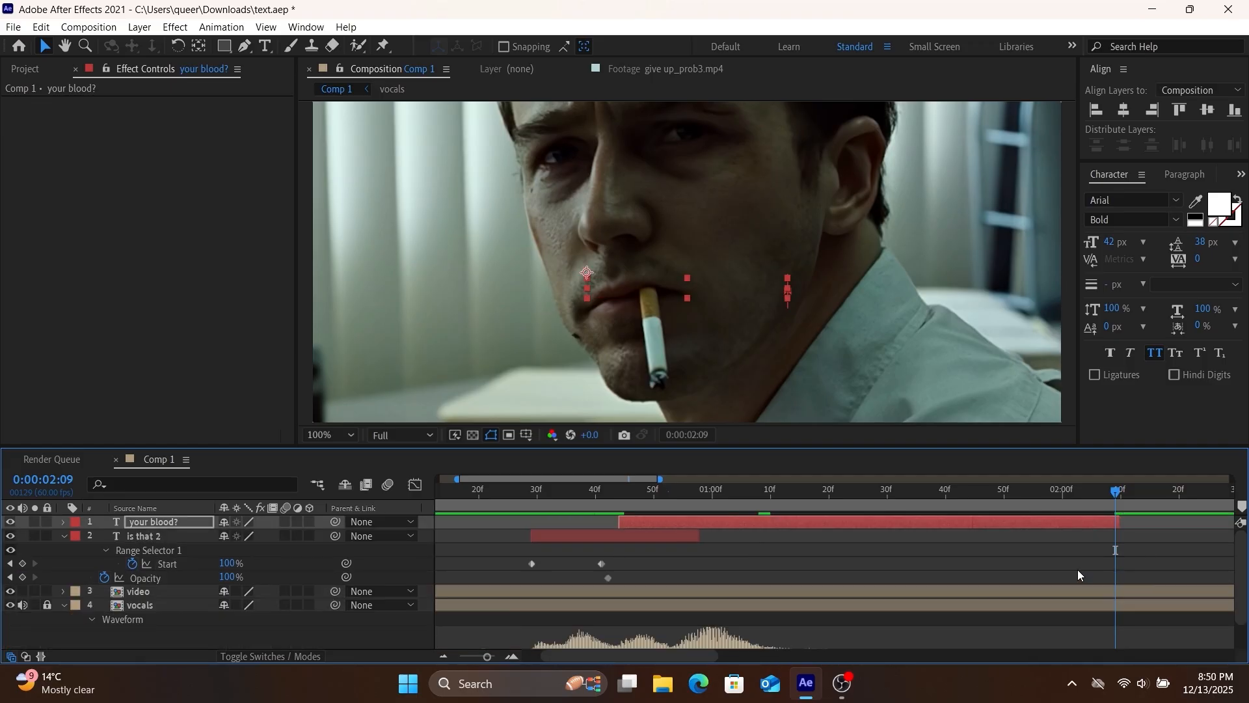
Extend the "is that 2" layer to 0:00:02:09 and fade its Opacity to 0% there, with all its keyframes eased
left_click_drag(700, 536, 1117, 536)
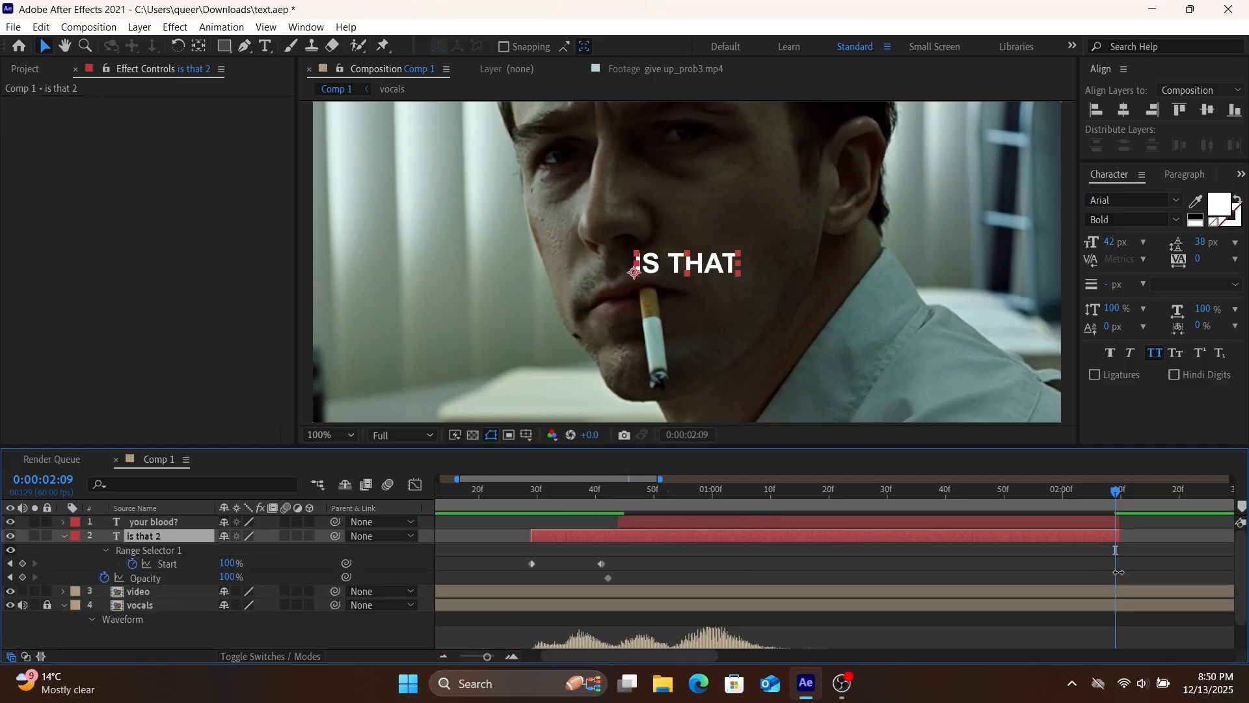
left_click_drag(227, 578, 95, 585)
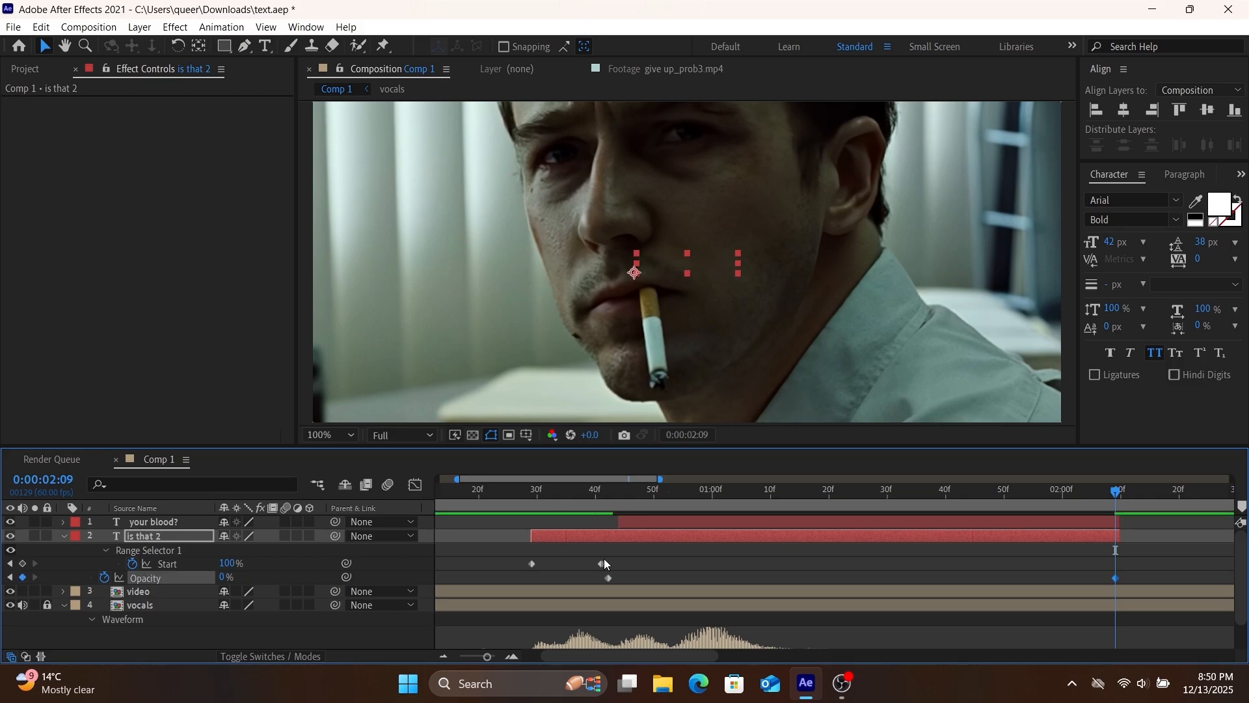
left_click_drag(486, 551, 1126, 588)
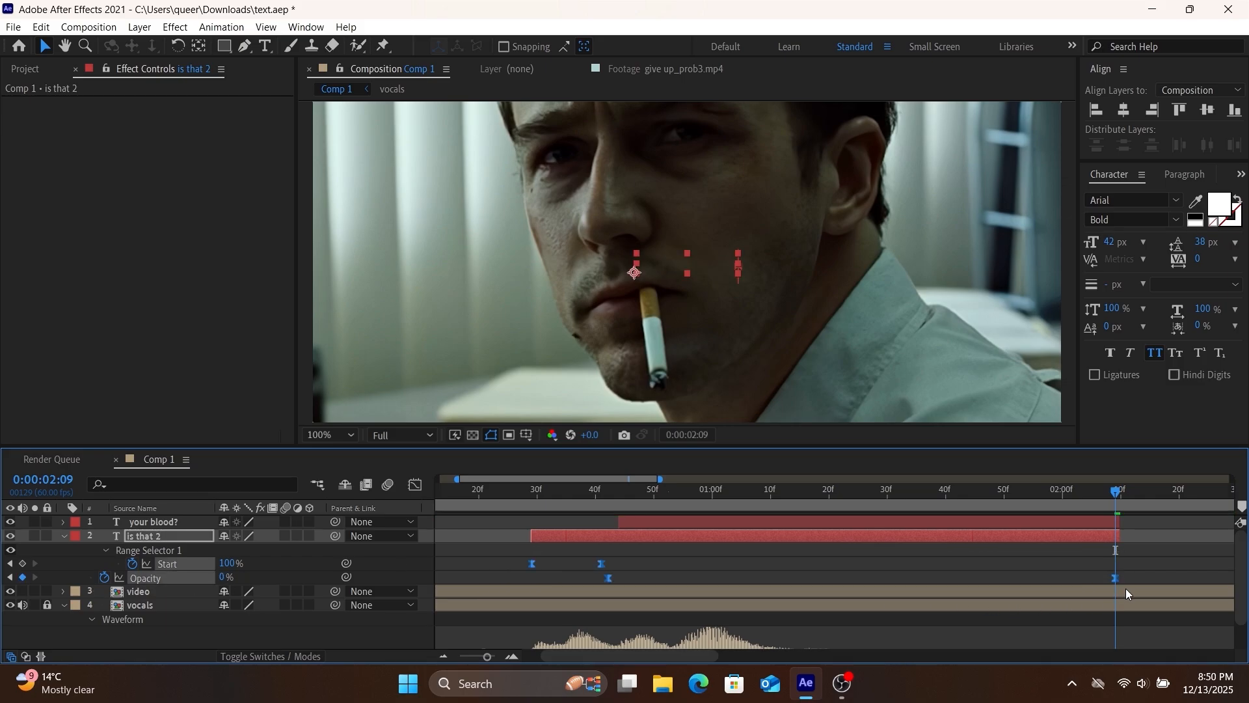
key("i")
key("u")
key("space")
key("space")
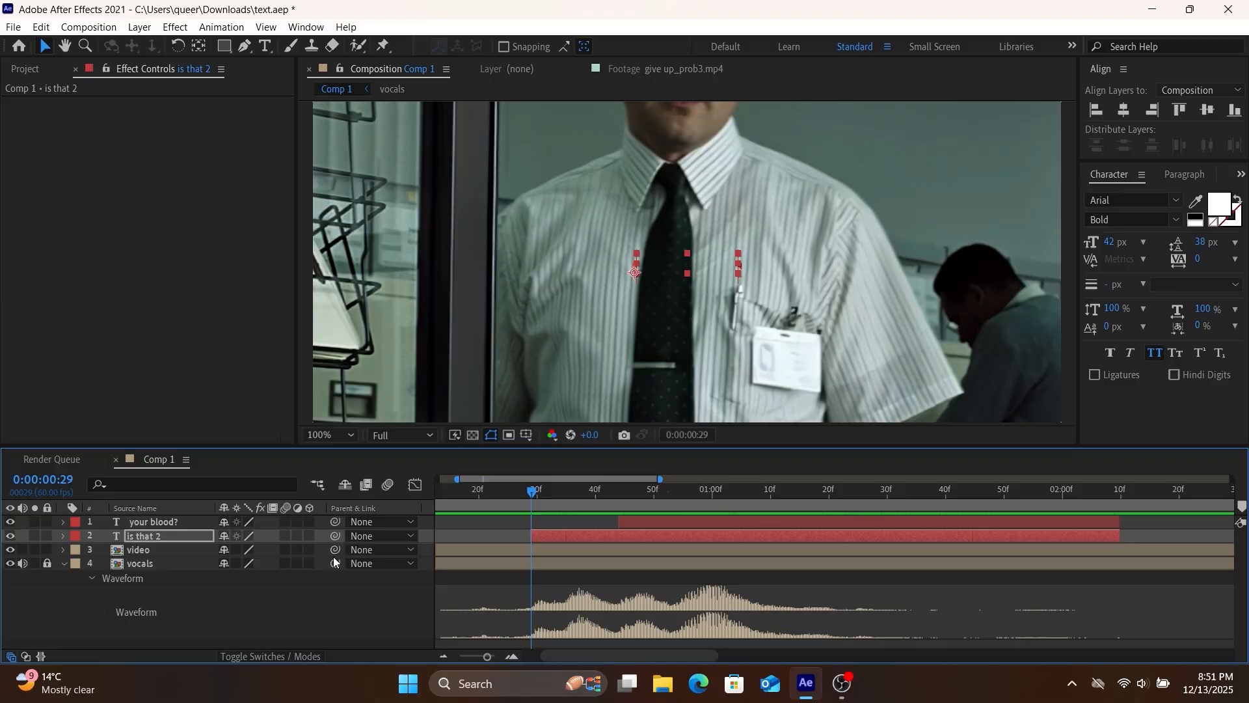
Pre-compose the "is that 2" layer as "is that 2 Comp 1", moving all attributes into the new composition
right_click(605, 529)
left_click(686, 446)
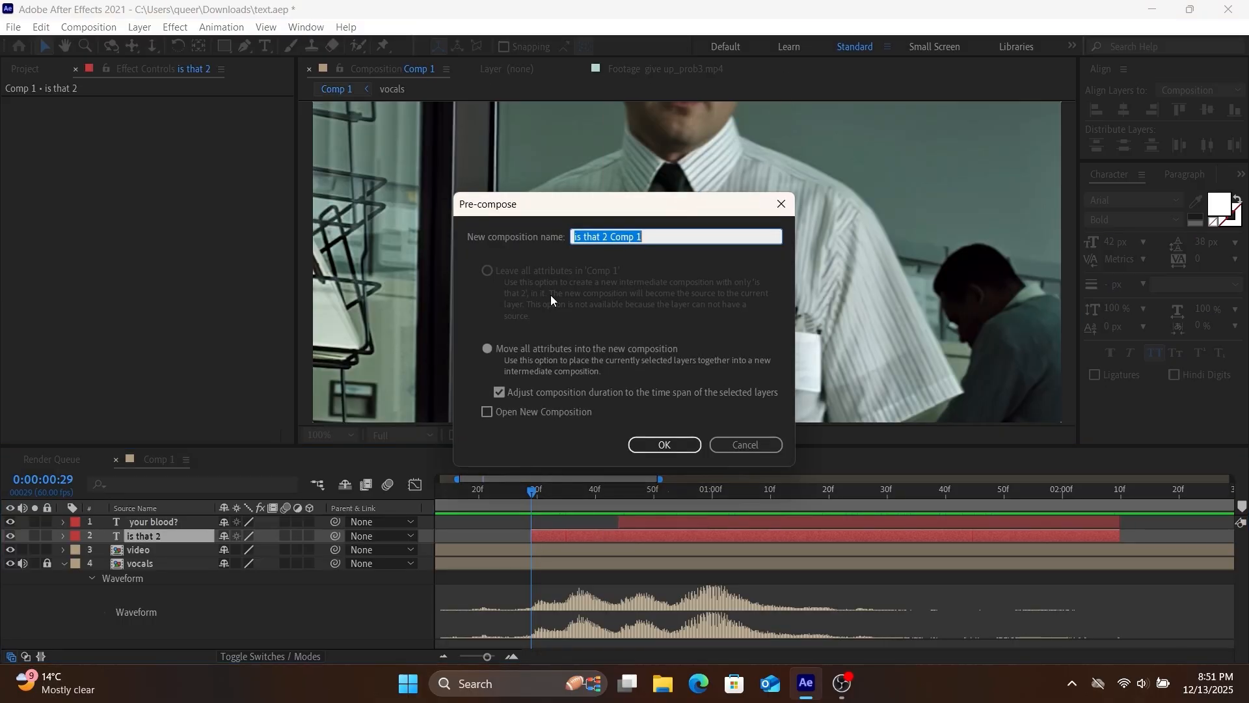
left_click(556, 348)
left_click(671, 442)
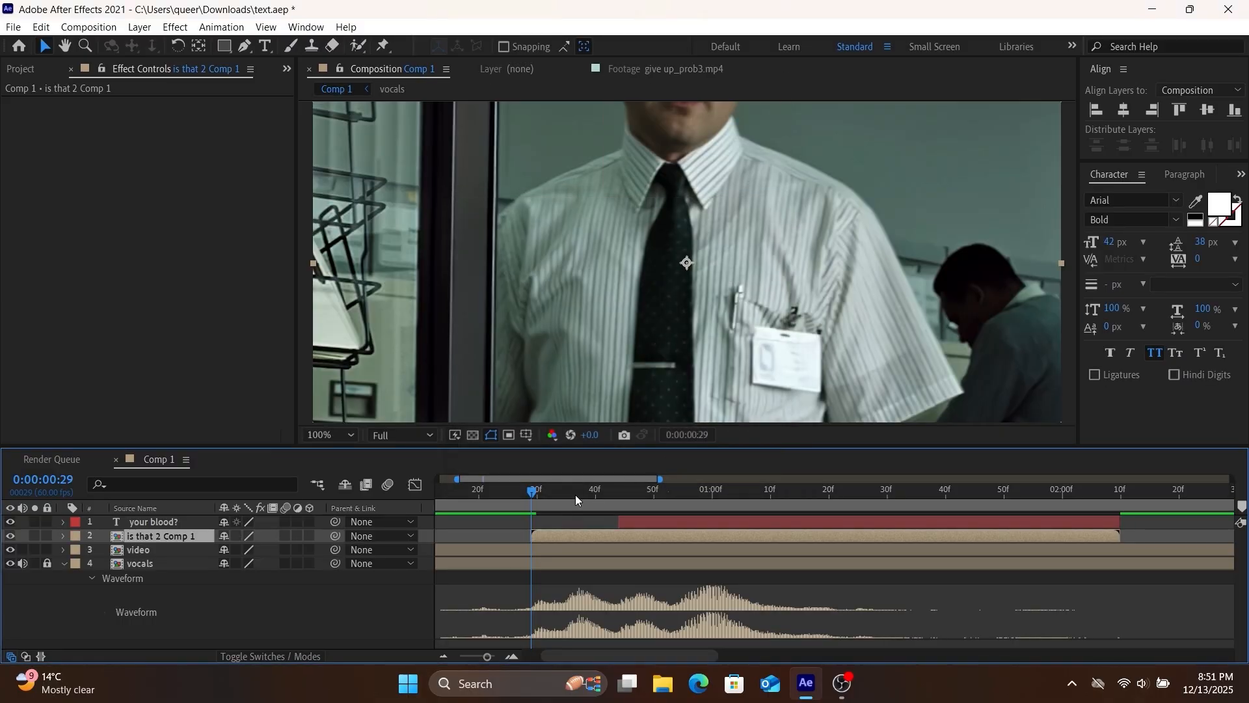
Pre-compose the "your blood?" layer as "your blood? Comp 1", moving all attributes into the new composition
left_click_drag(576, 495, 669, 529)
right_click(663, 516)
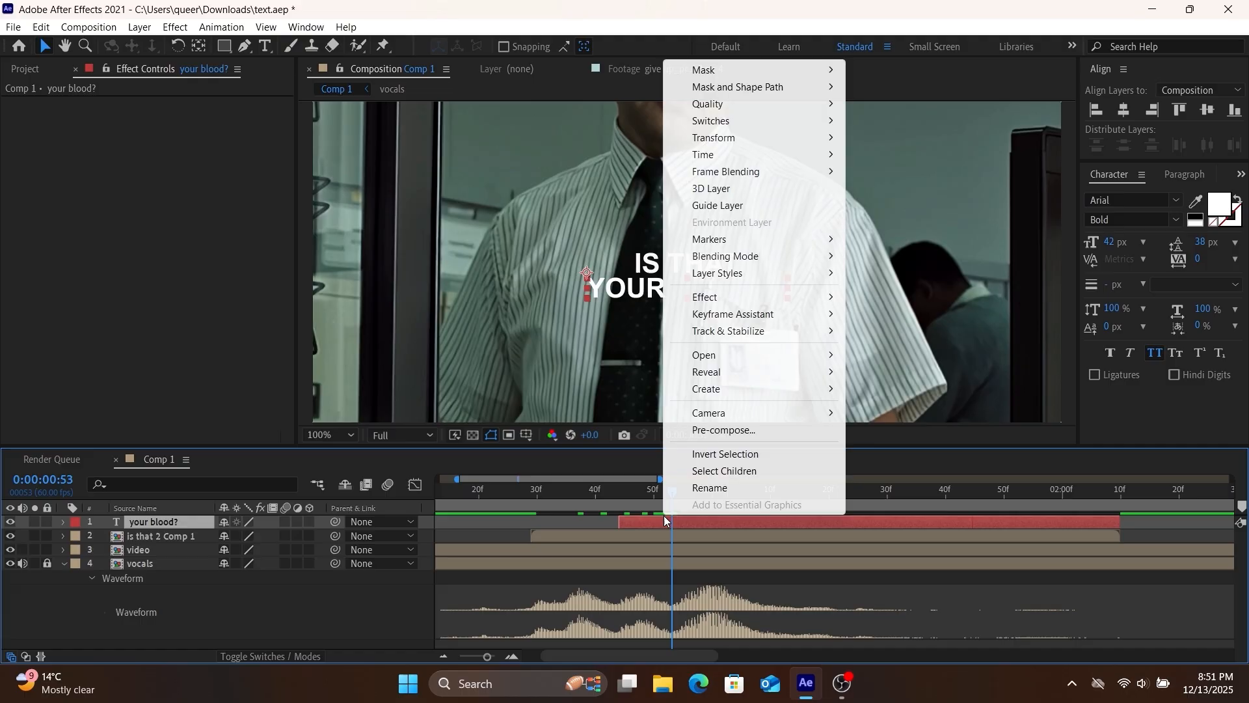
left_click(716, 430)
left_click(650, 347)
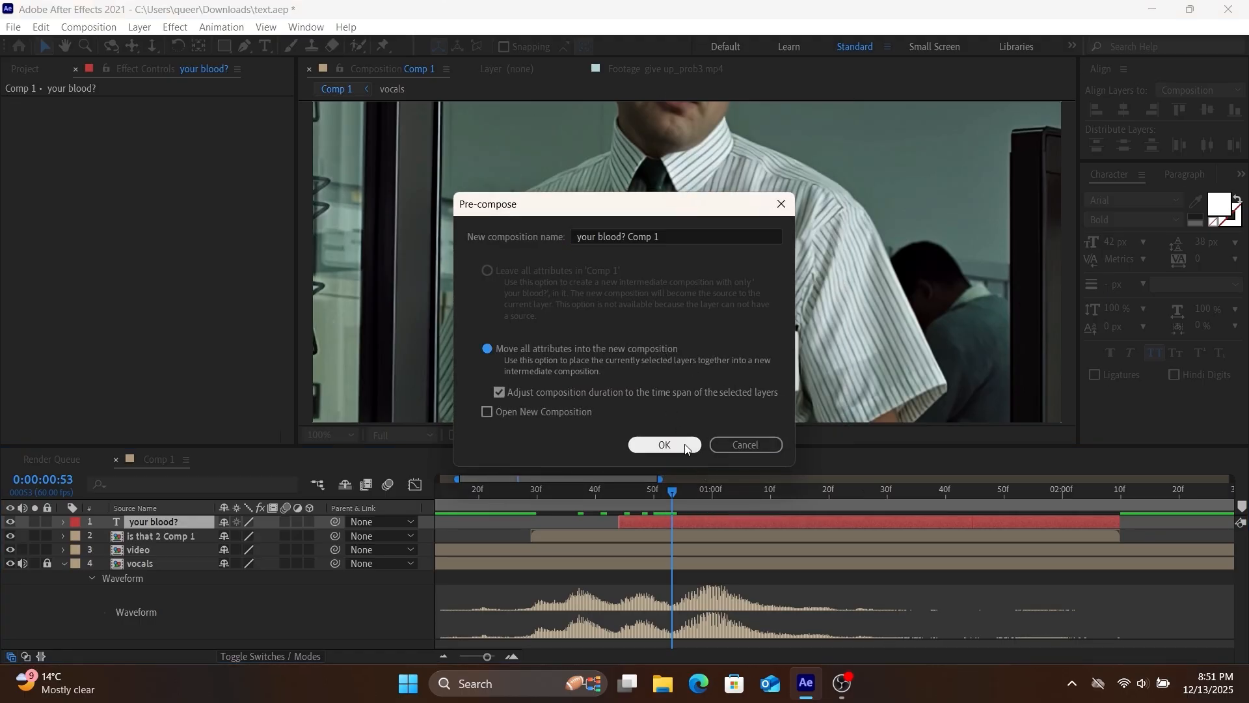
left_click(637, 443)
Apply the Bevel Alpha effect to the "is that 2 Comp 1" layer
left_click_drag(665, 495, 616, 530)
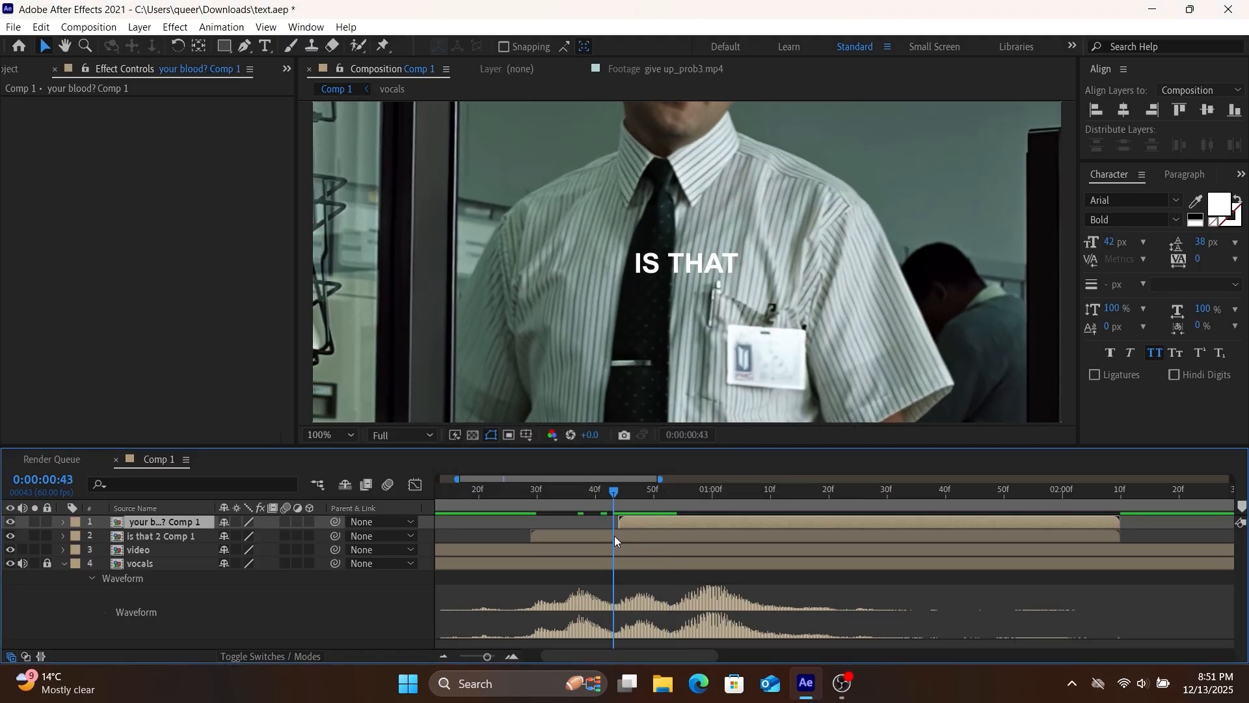
left_click(614, 536)
key("ctrl+space")
type("bev")
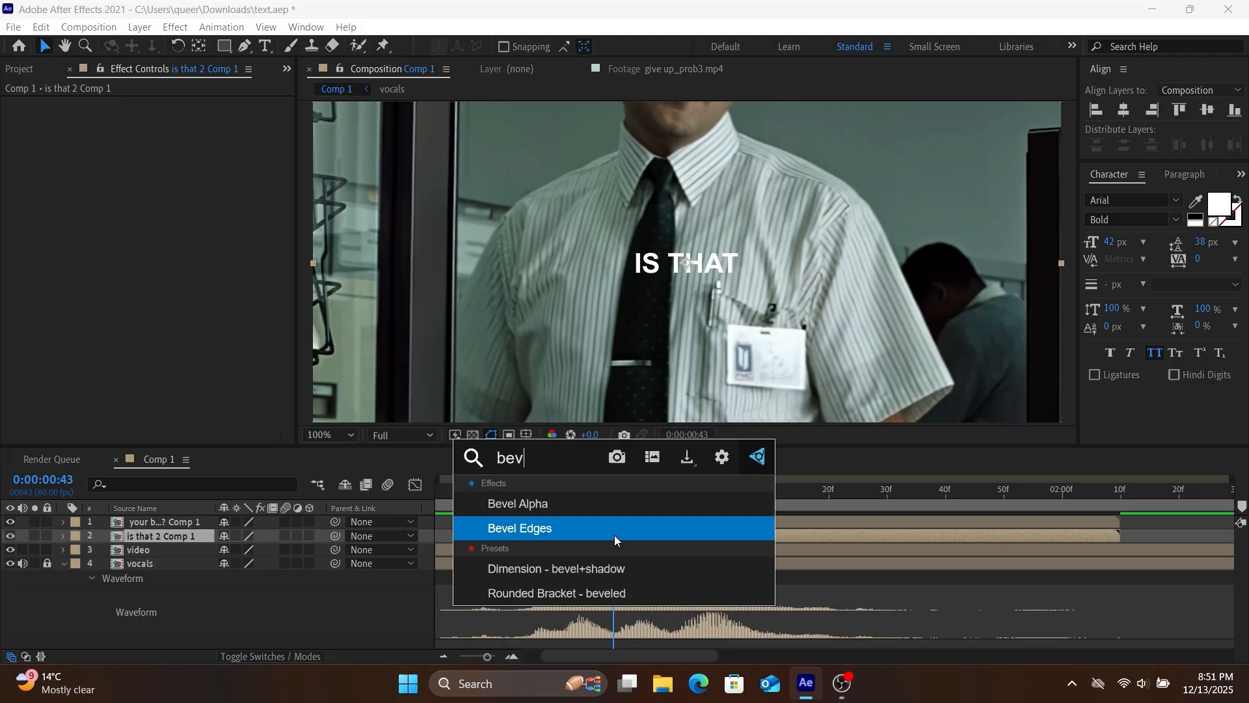
key("Up")
key("Return")
Set the Bevel Alpha Light Intensity to 0.20 and Edge Thickness to 1.50
left_click(173, 191)
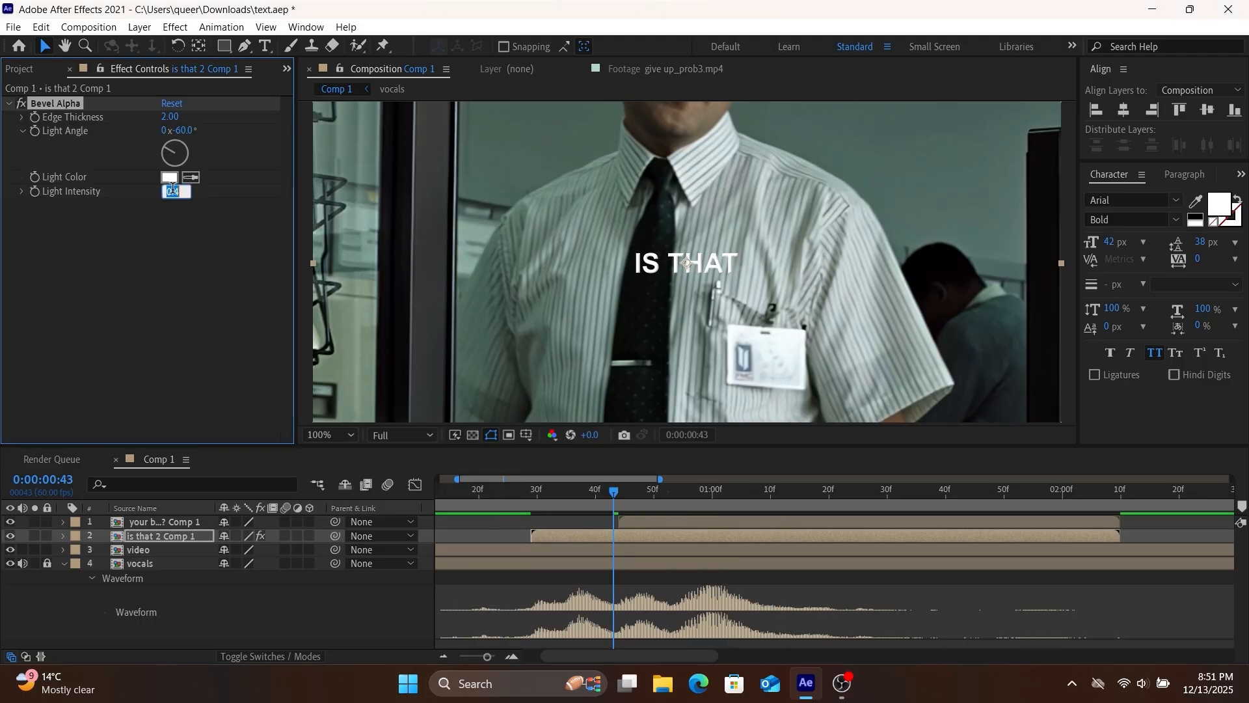
left_click(184, 190)
left_click(171, 117)
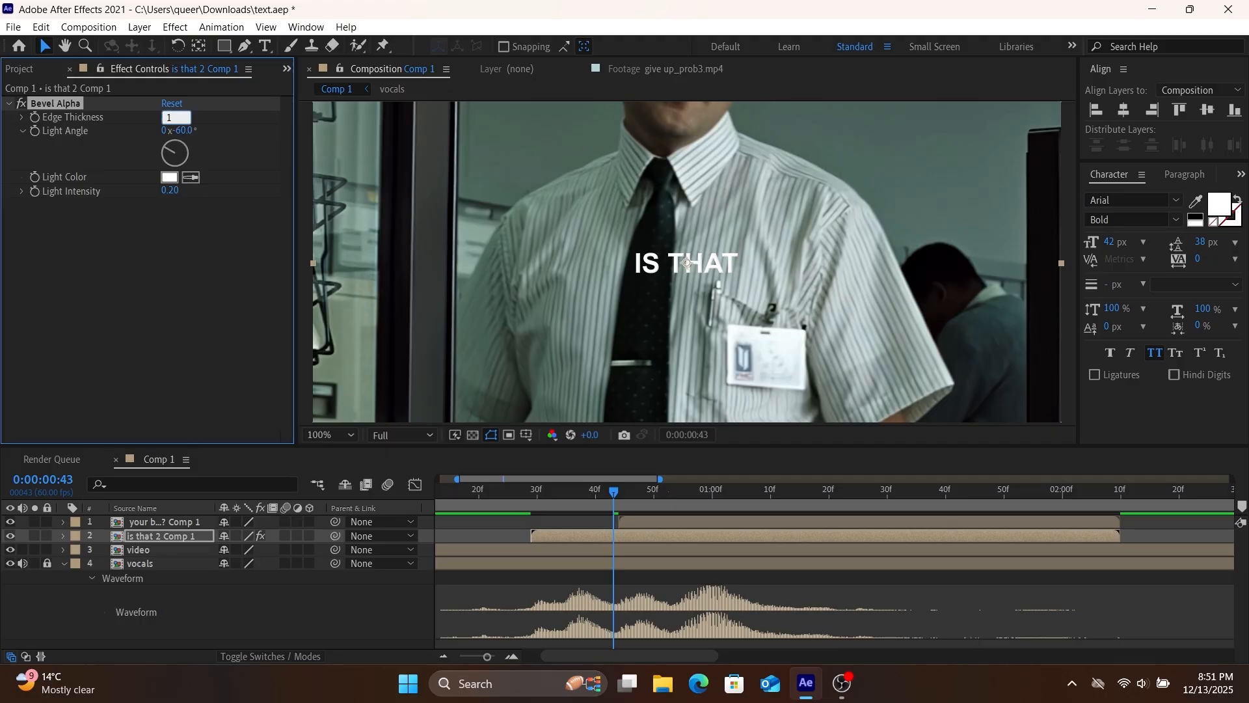
key("Return")
Add the Deep Glow effect to "is that 2 Comp 1", viewing the text at 0:00:00:50
left_click_drag(622, 496, 656, 506)
key("ctrl+space")
type("de")
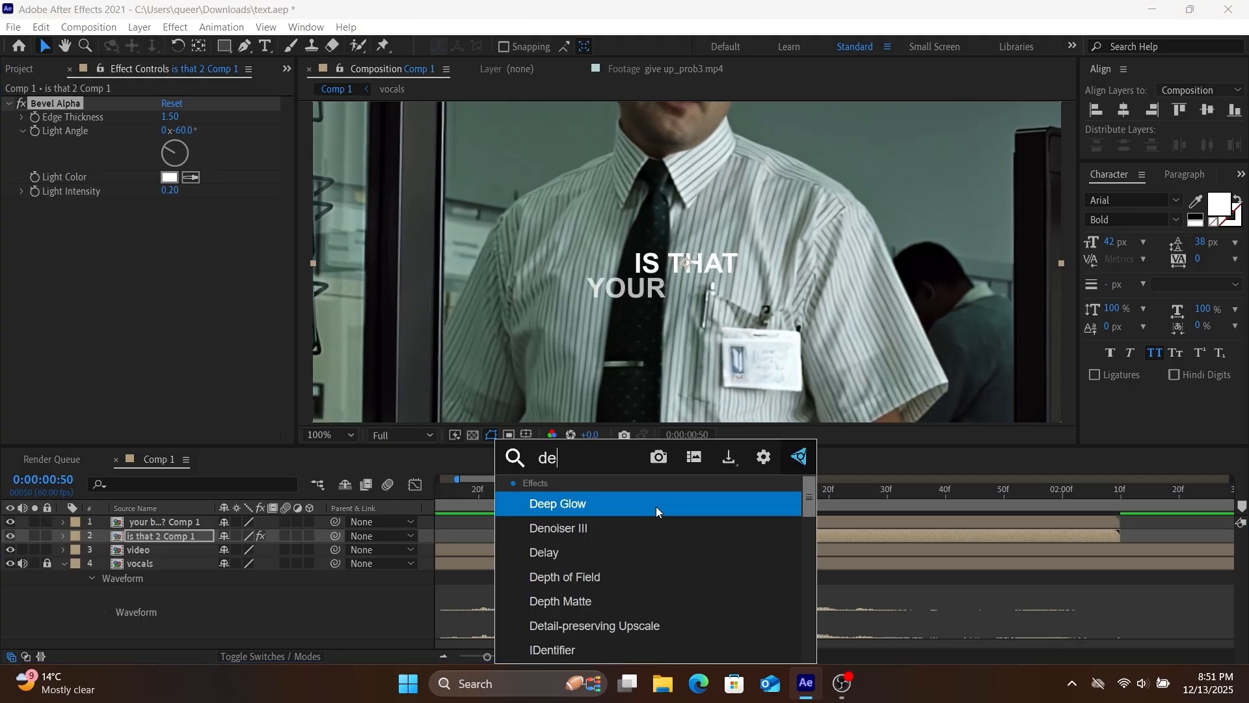
type("ep")
key("Return")
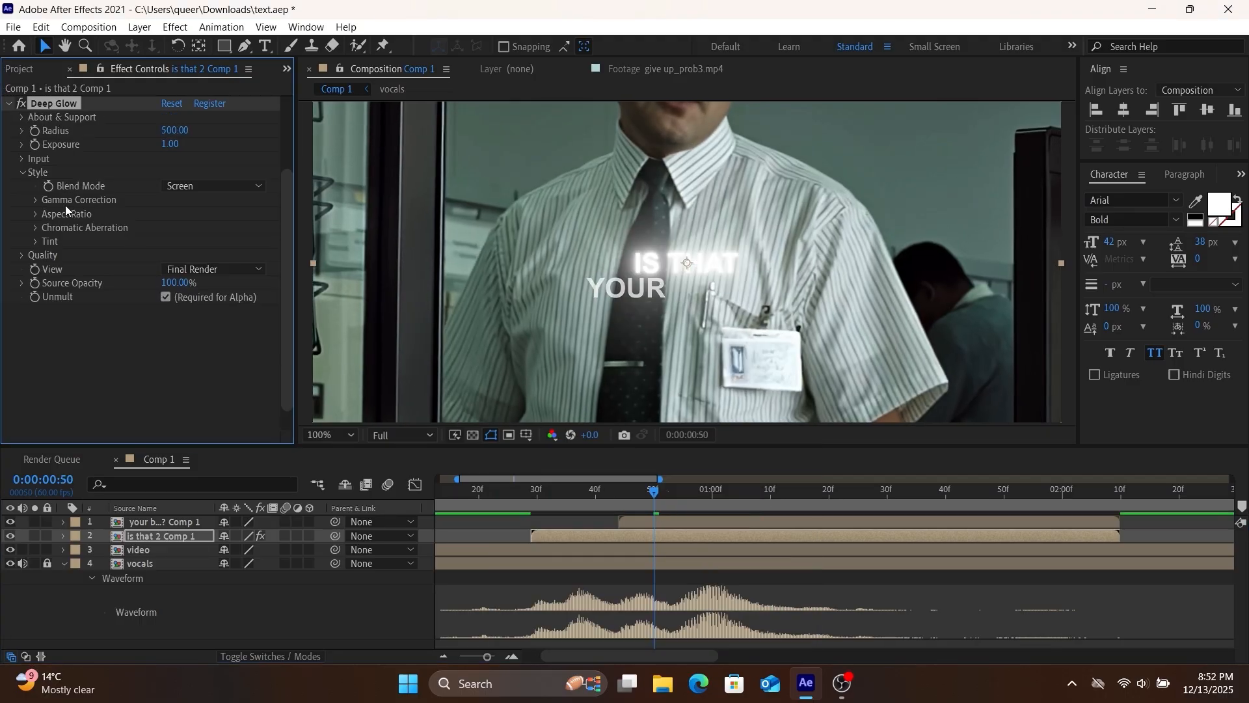
Set the Deep Glow Radius to 600 and Exposure to 0.3
left_click(175, 131)
type("600")
key("Return")
left_click(166, 144)
type(".3")
key("Return")
Set the Deep Glow input Threshold and Threshold Smooth both to 50%
left_click(21, 158)
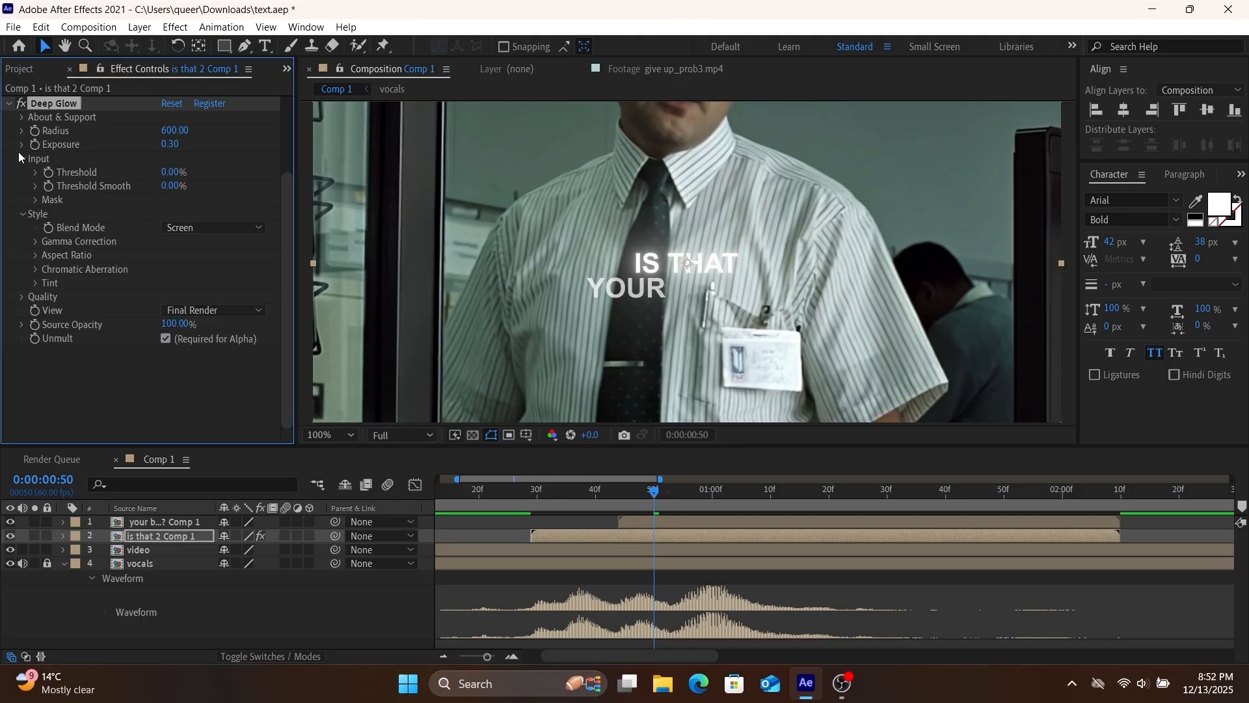
left_click(175, 172)
type("50")
key("Return")
left_click(177, 186)
type("50")
key("Return")
Enable the red Deep Glow Tint with its mode set to Soft Light, and collapse the effect's settings
left_click(34, 283)
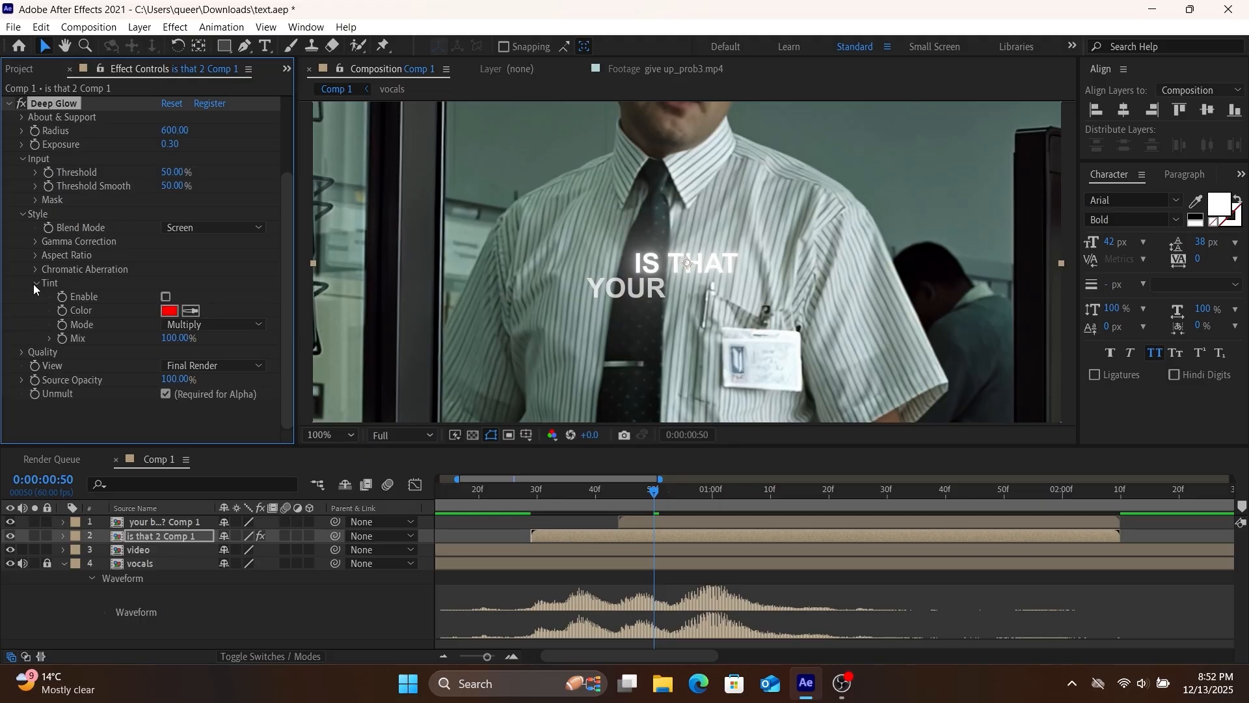
left_click(166, 296)
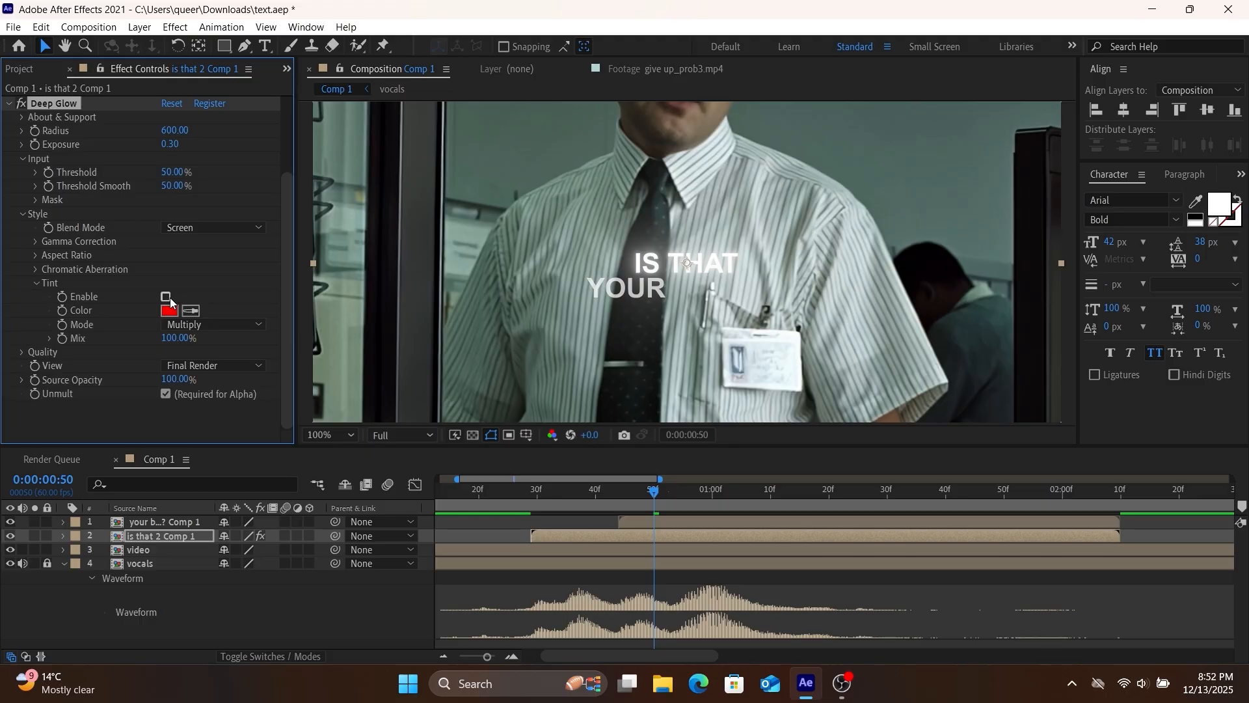
left_click(232, 326)
left_click(234, 373)
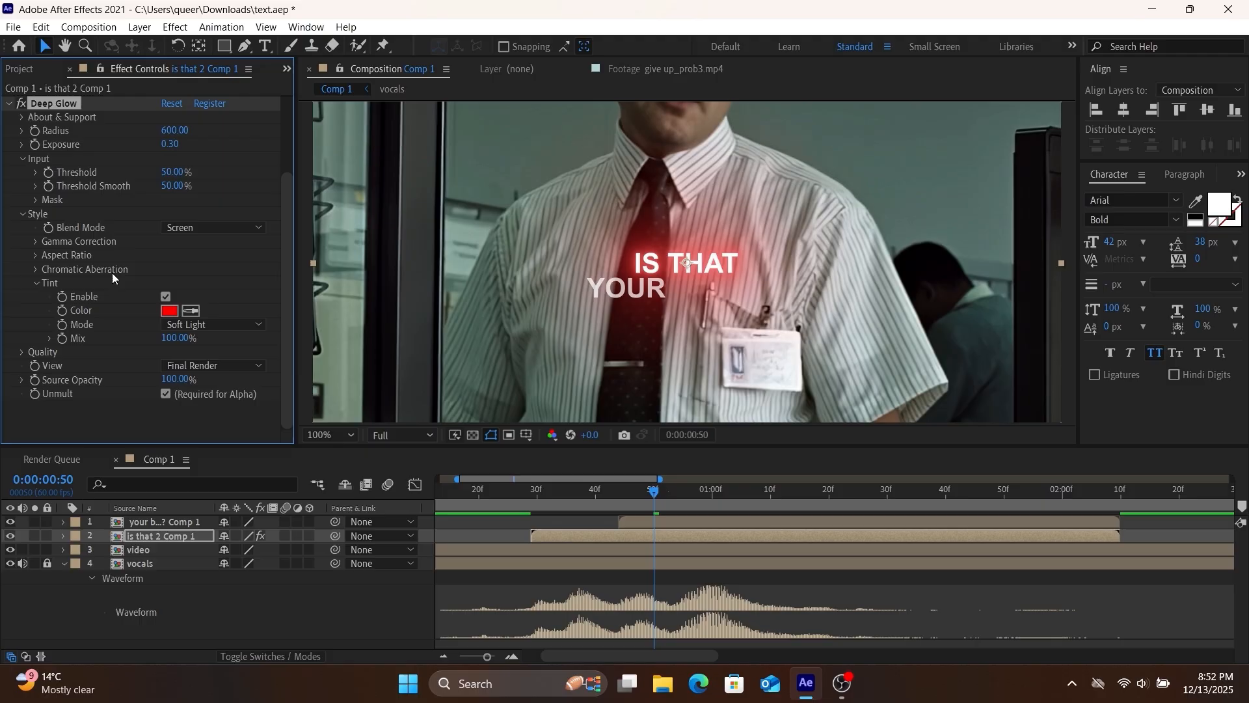
left_click(8, 104)
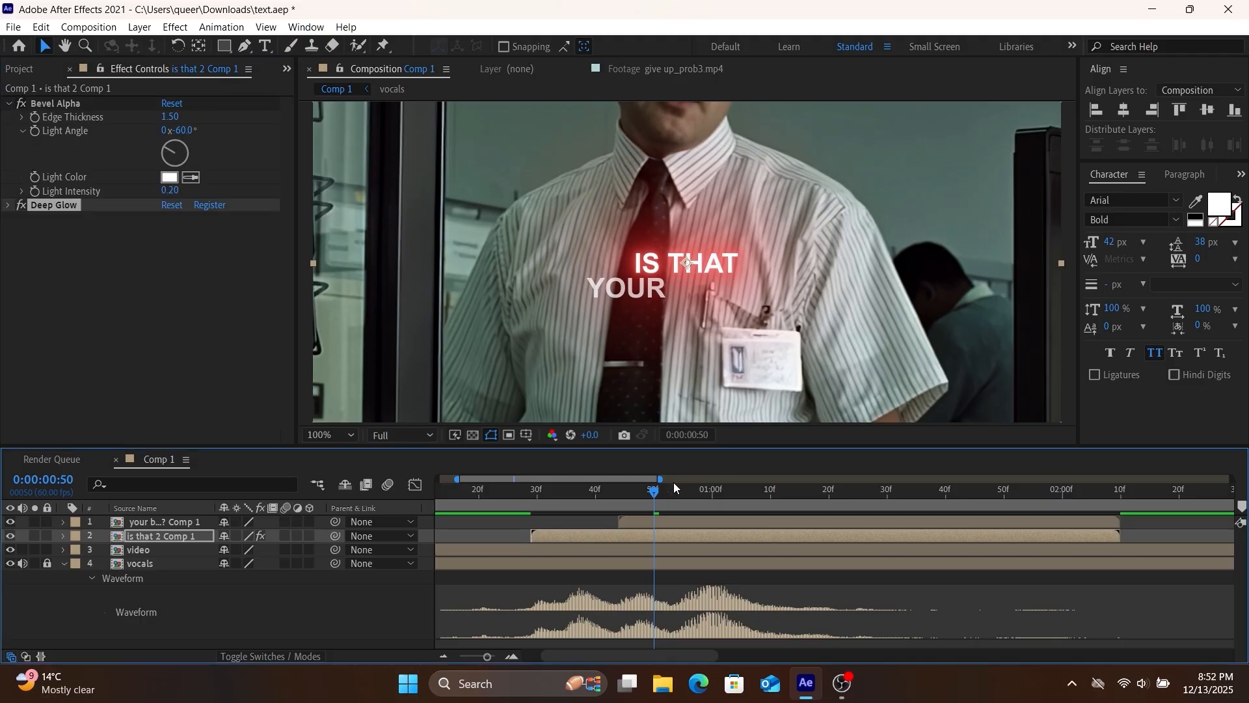
Add the Drop Shadow effect to "is that 2 Comp 1", viewing the text at 0:00:00:55
left_click_drag(667, 490, 683, 516)
key("ctrl+space")
type("drop")
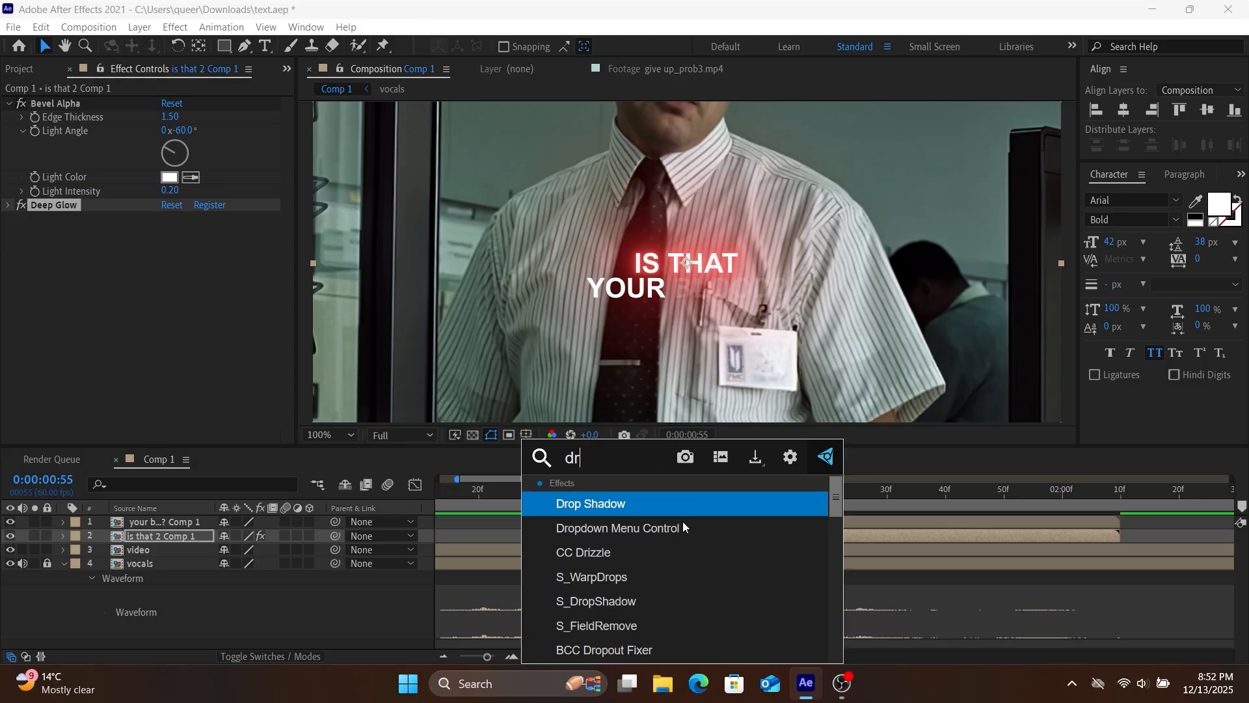
key("Return")
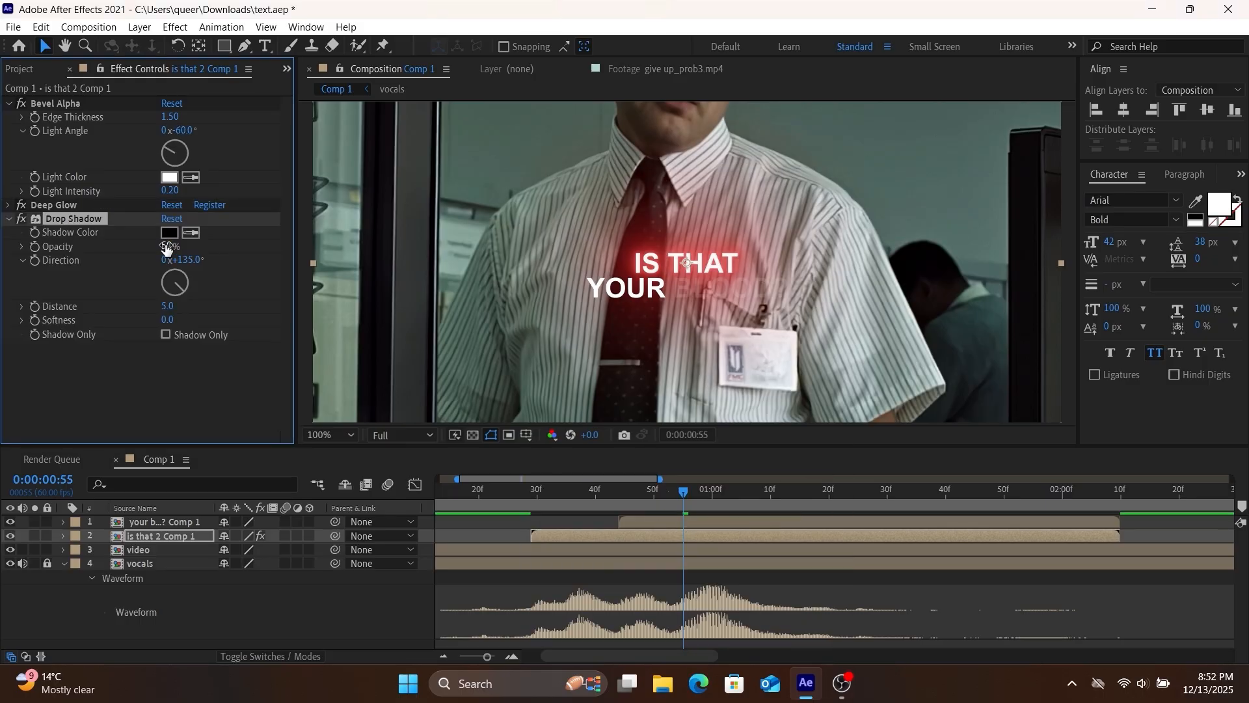
Set the Drop Shadow Opacity to 100% and Softness to 15, and collapse the Bevel Alpha settings
left_click(166, 246)
key("Return")
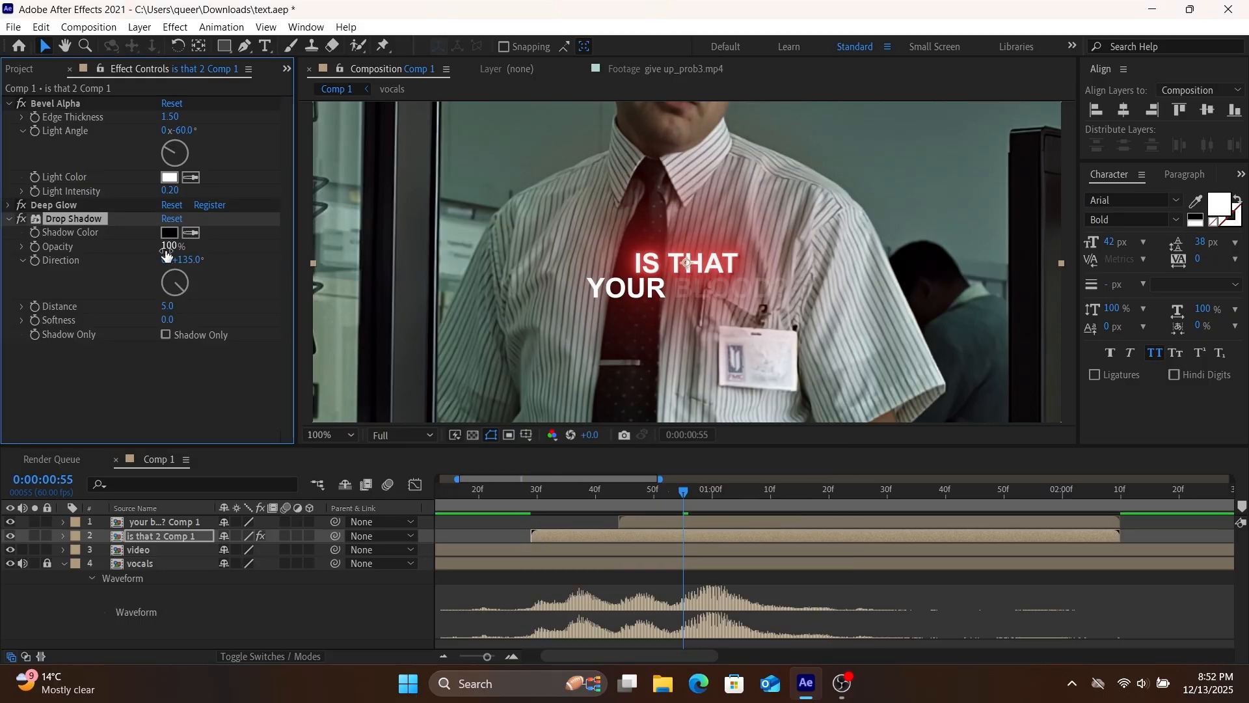
left_click(169, 320)
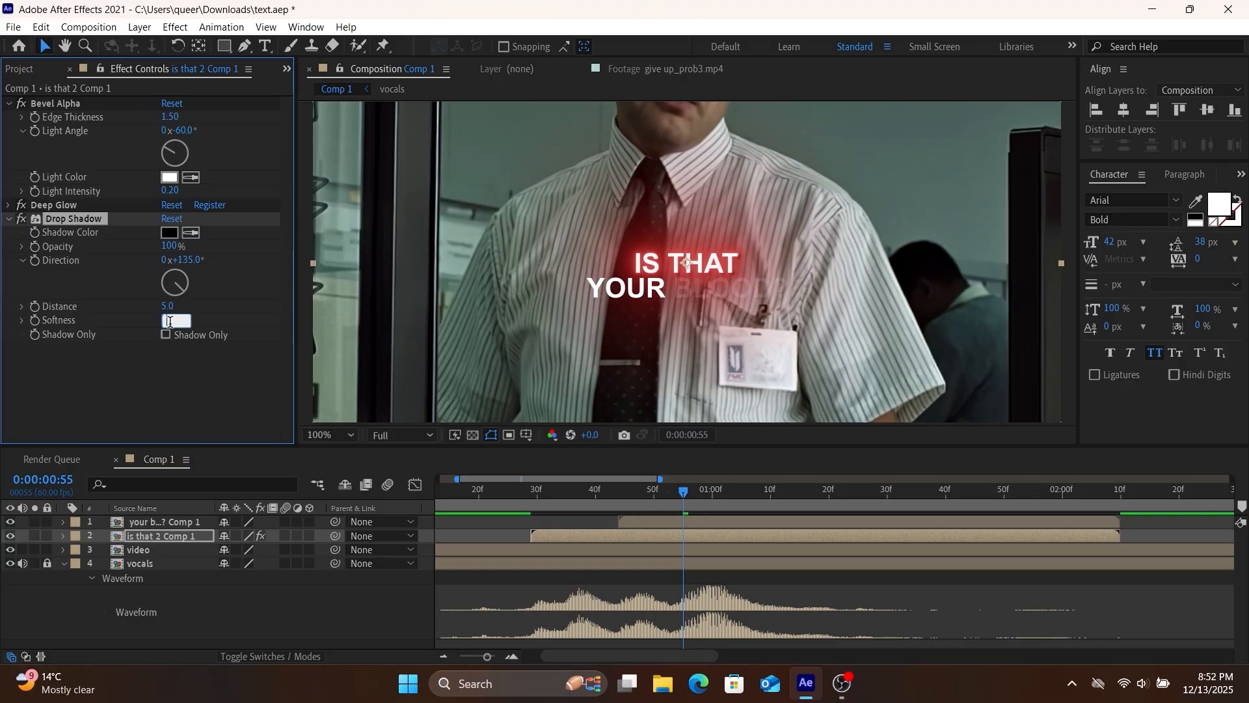
key("Return")
left_click(8, 106)
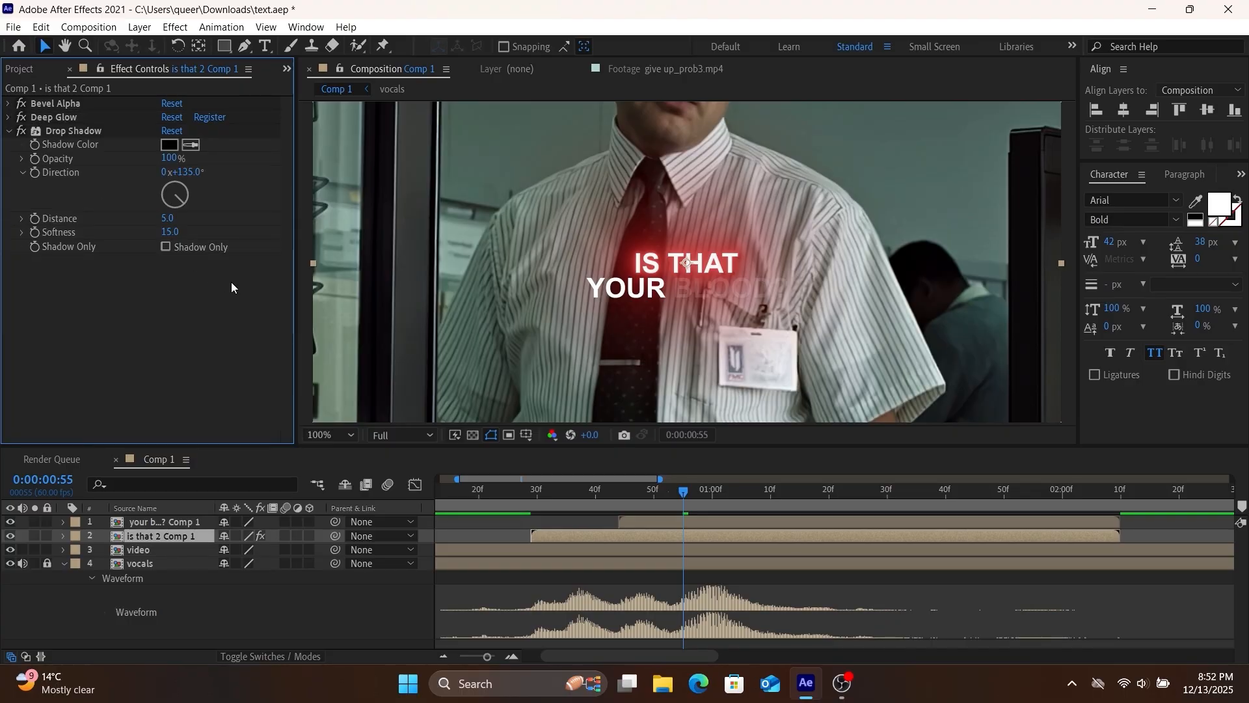
Add the Gradient Ramp effect to "your blood? Comp 1", viewing the text at 0:00:01:08
left_click_drag(685, 499, 763, 526)
left_click(762, 526)
key("ctrl+space")
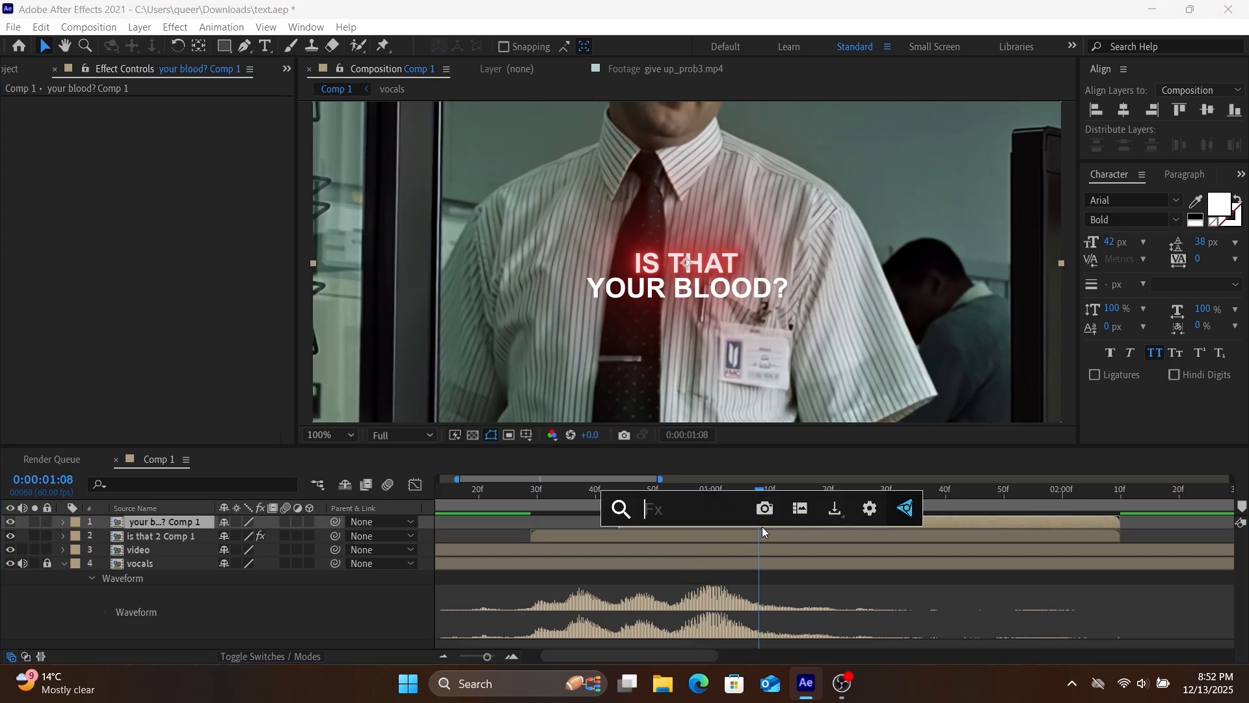
type("gra")
left_click(762, 527)
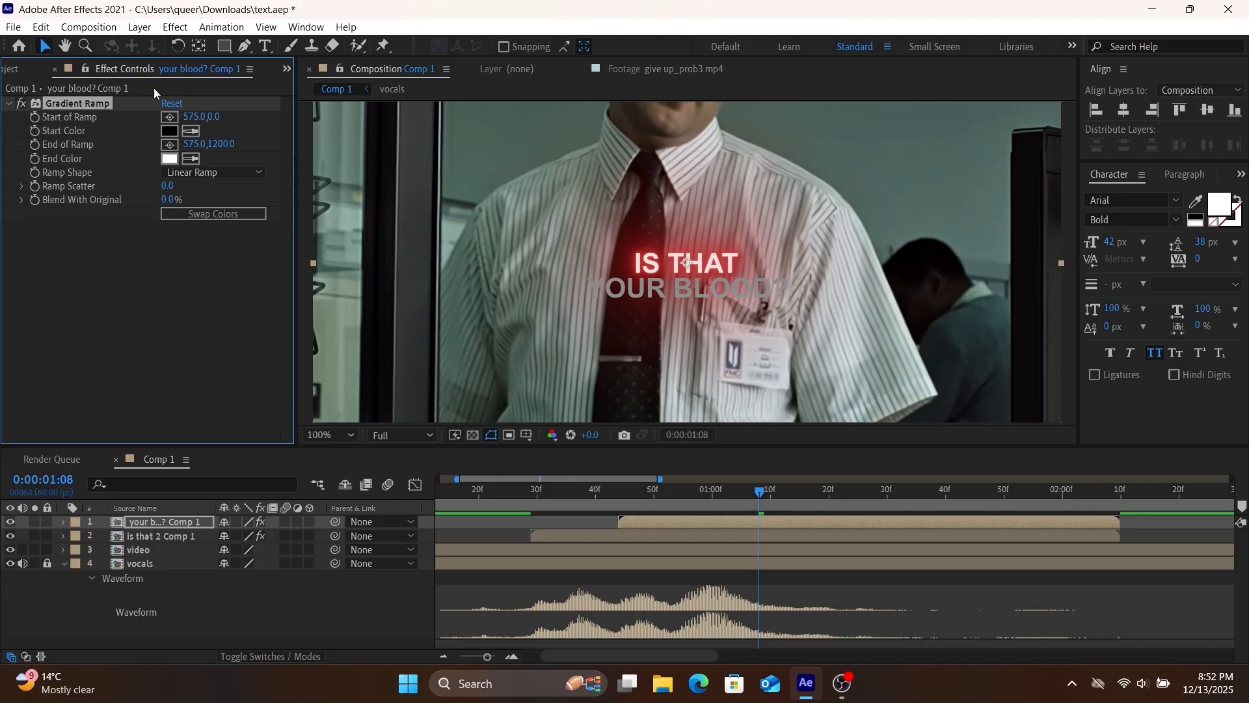
Set the Gradient Ramp Start Color to white (FFFFFF) and the End Color to bright red
left_click(169, 131)
left_click_drag(499, 382, 386, 359)
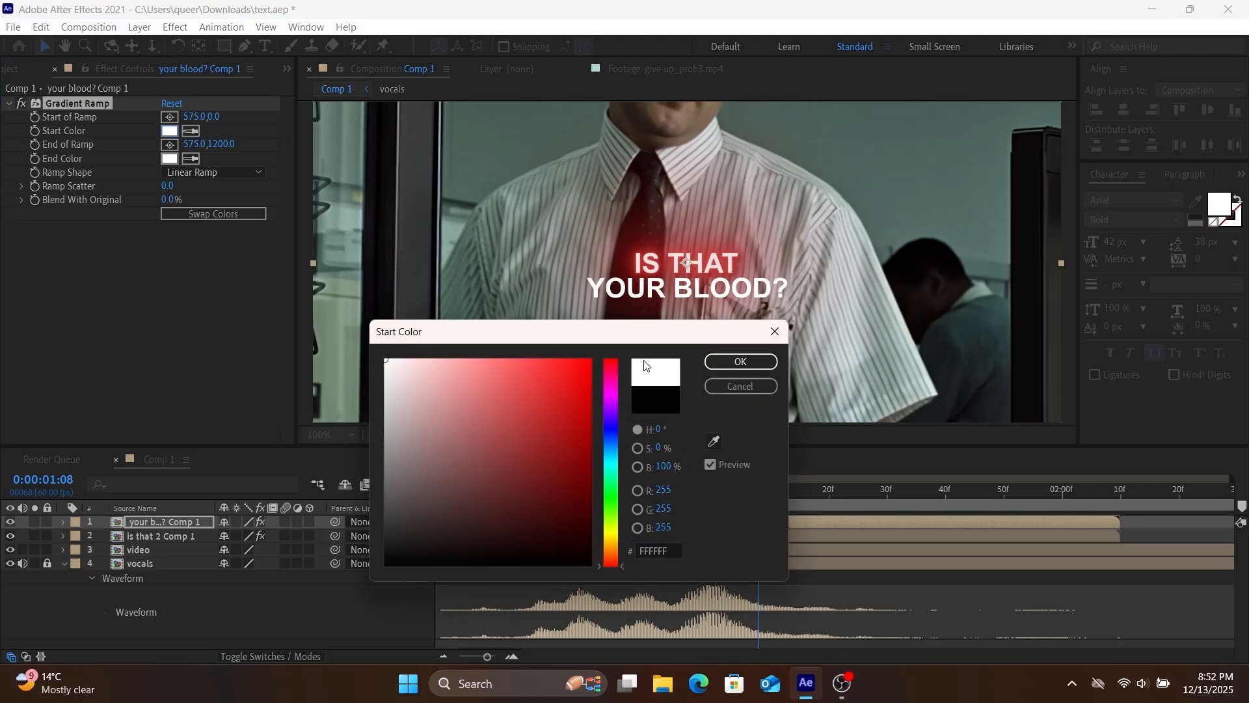
left_click(741, 362)
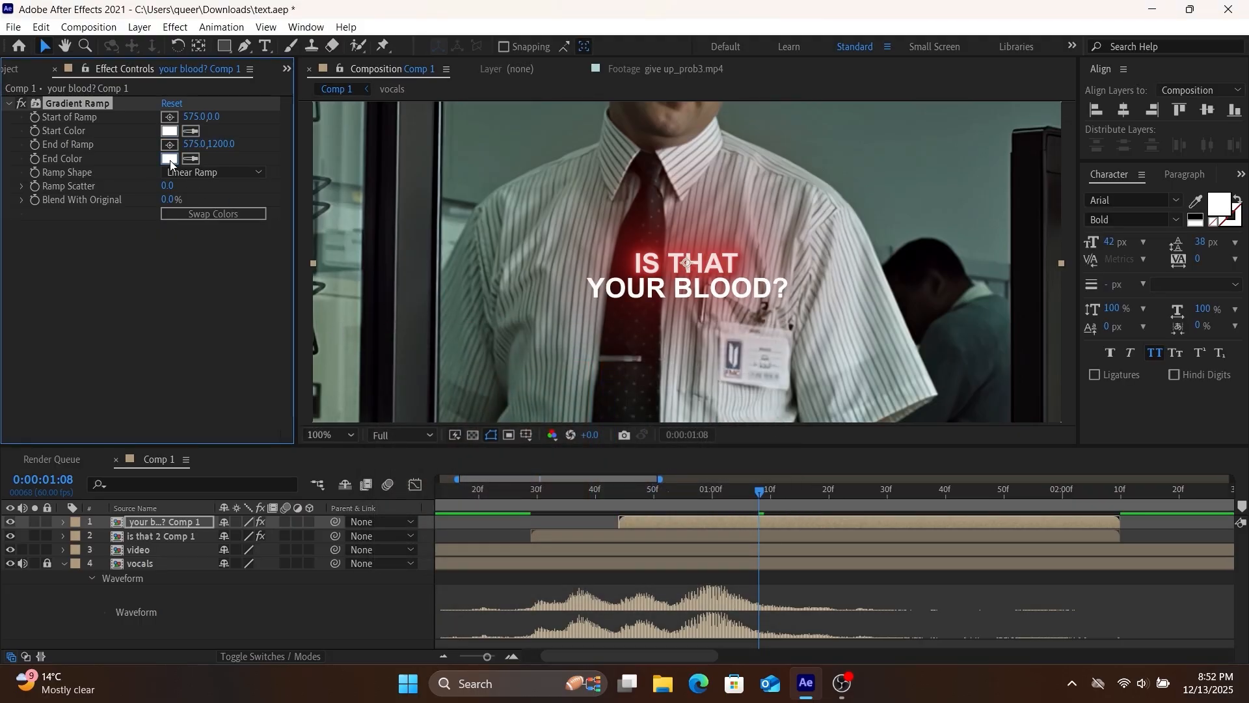
left_click(169, 158)
left_click_drag(482, 369, 582, 368)
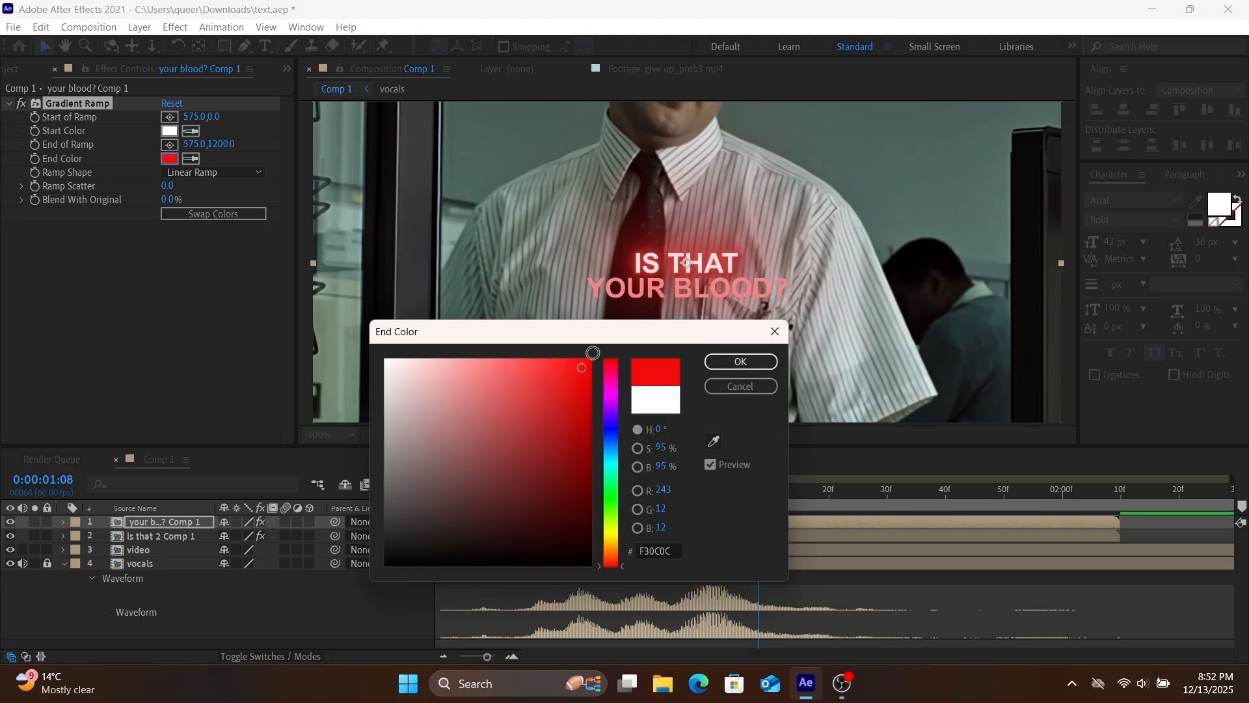
left_click(754, 361)
Set the Gradient Ramp's Start of Ramp to 575, 622 and its End of Ramp to 575, 648
left_click_drag(280, 155, 494, 338)
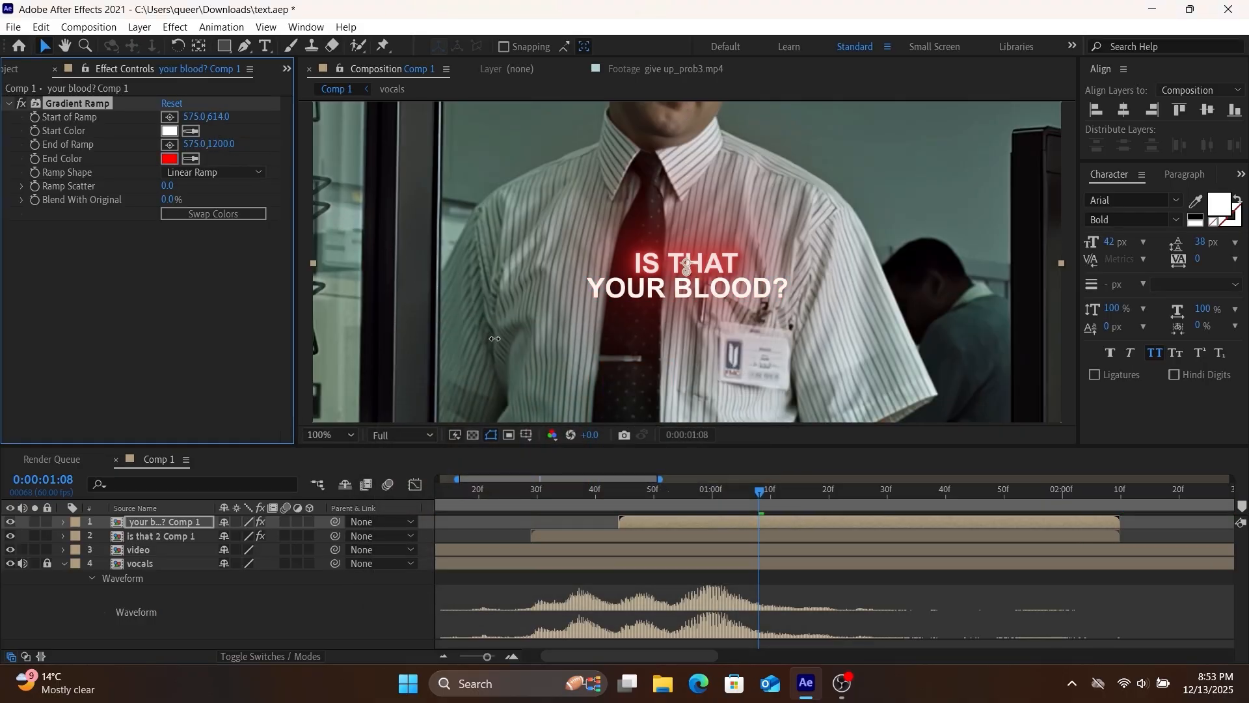
left_click_drag(222, 145, 139, 146)
left_click_drag(220, 145, 114, 144)
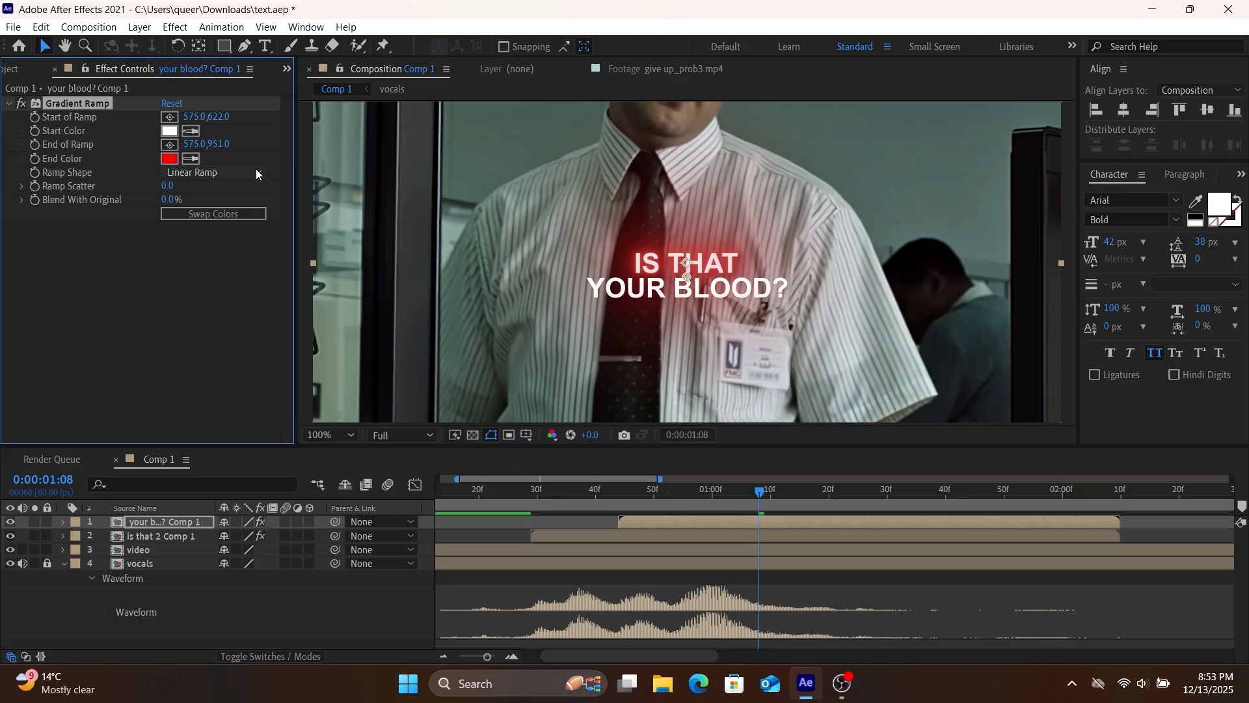
left_click_drag(221, 146, 222, 144)
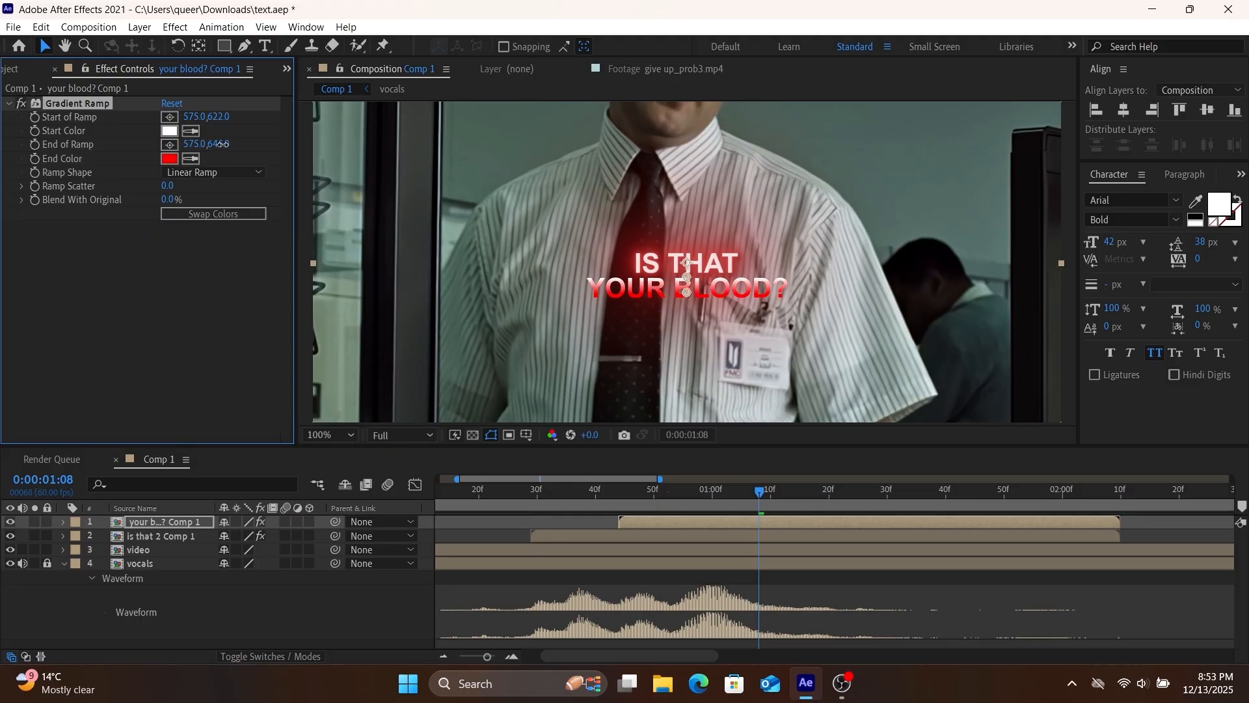
Copy Bevel Alpha, Deep Glow and Drop Shadow from "is that 2 Comp 1" onto "your blood? Comp 1" and preview the animation
left_click(658, 528)
left_click(657, 530)
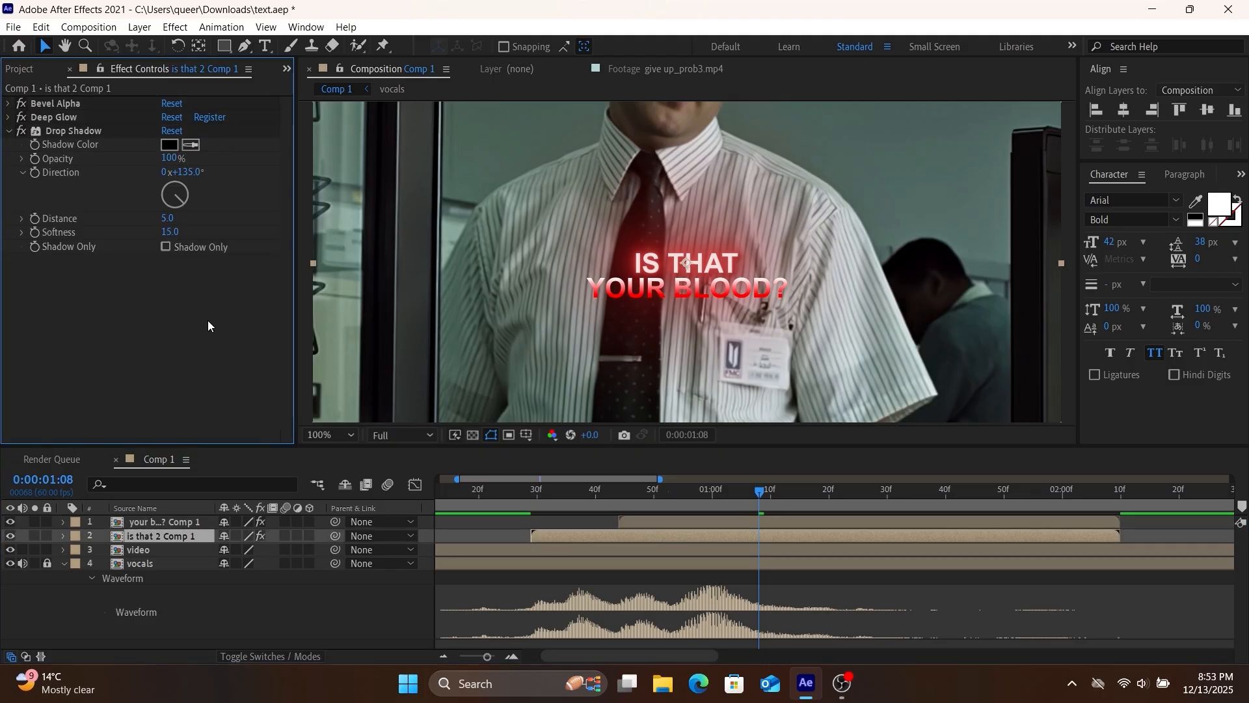
key("ctrl+a")
left_click(745, 520)
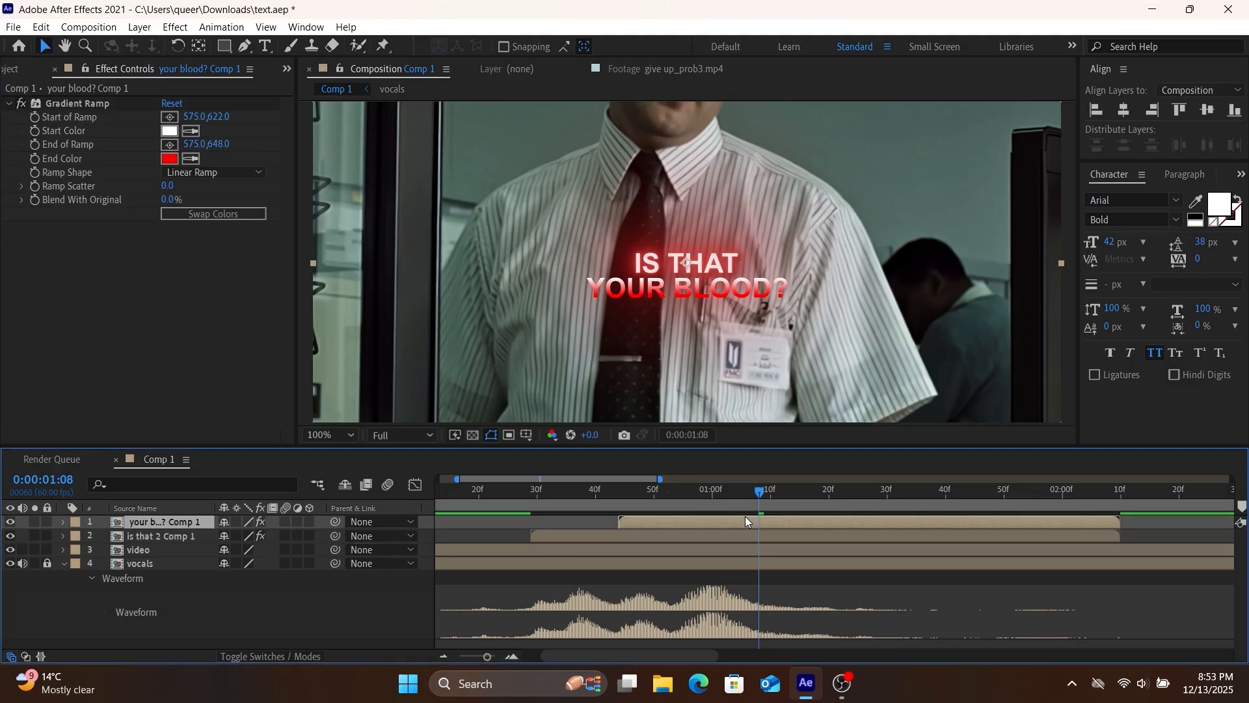
key("ctrl+v")
key("space")
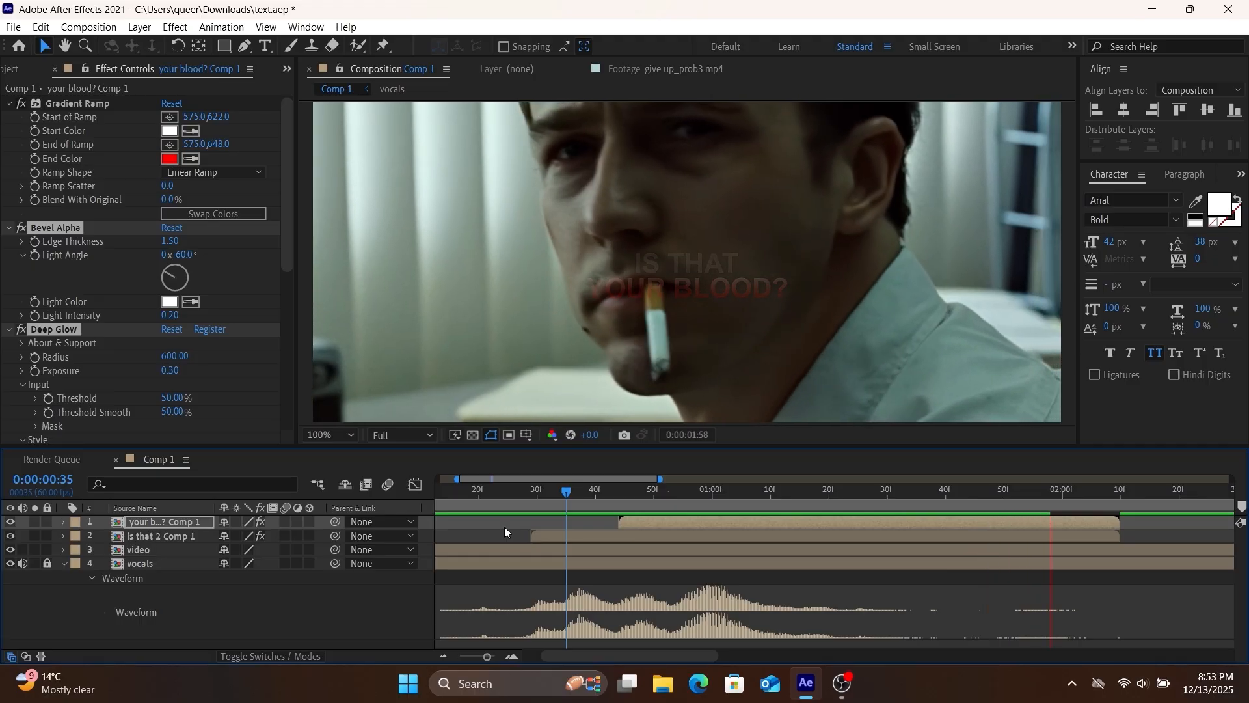
key("space")
Create a text layer reading "some of it" over the film clip at 0:00:04:22
left_click_drag(488, 656, 473, 657)
left_click_drag(466, 491, 447, 569)
key("space")
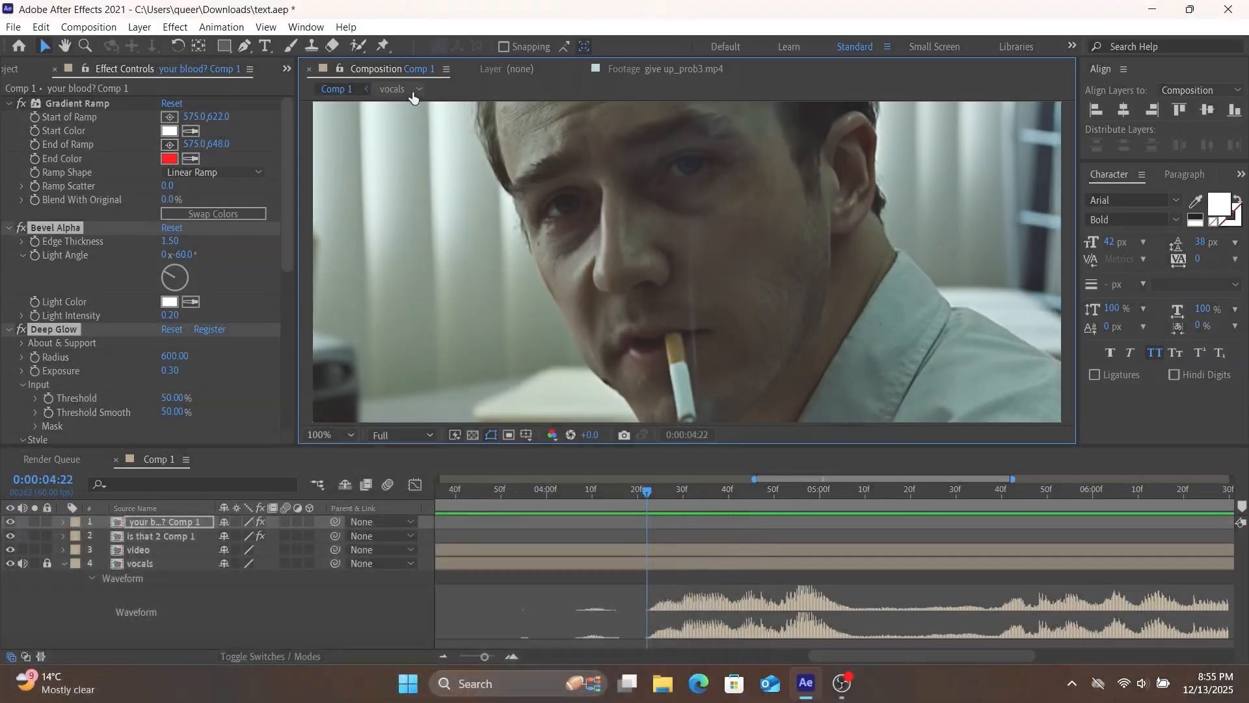
key("ctrl+t")
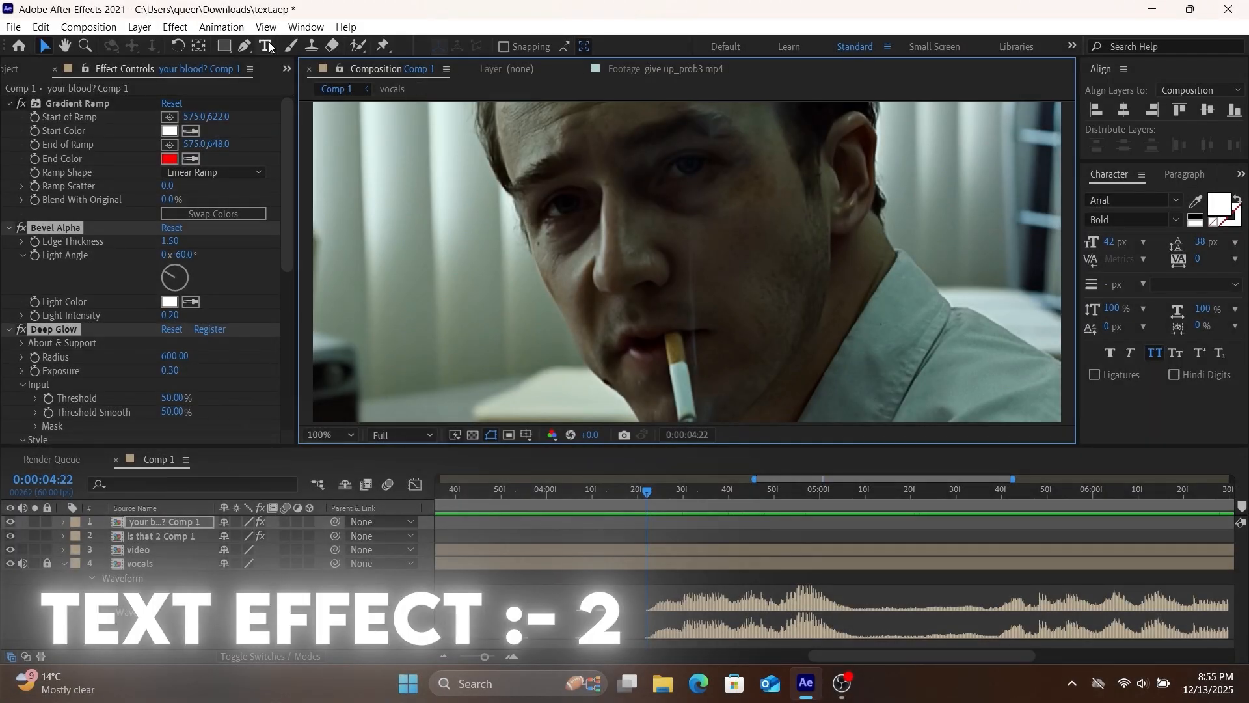
left_click(602, 246)
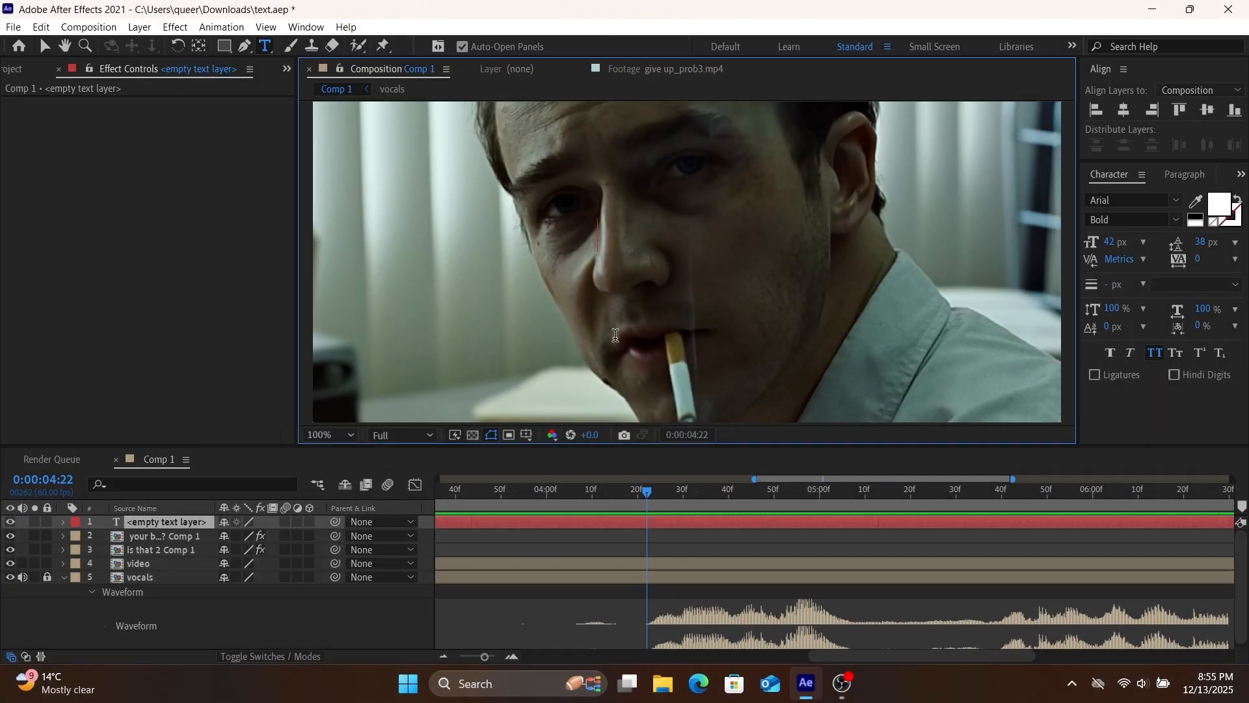
type("some of")
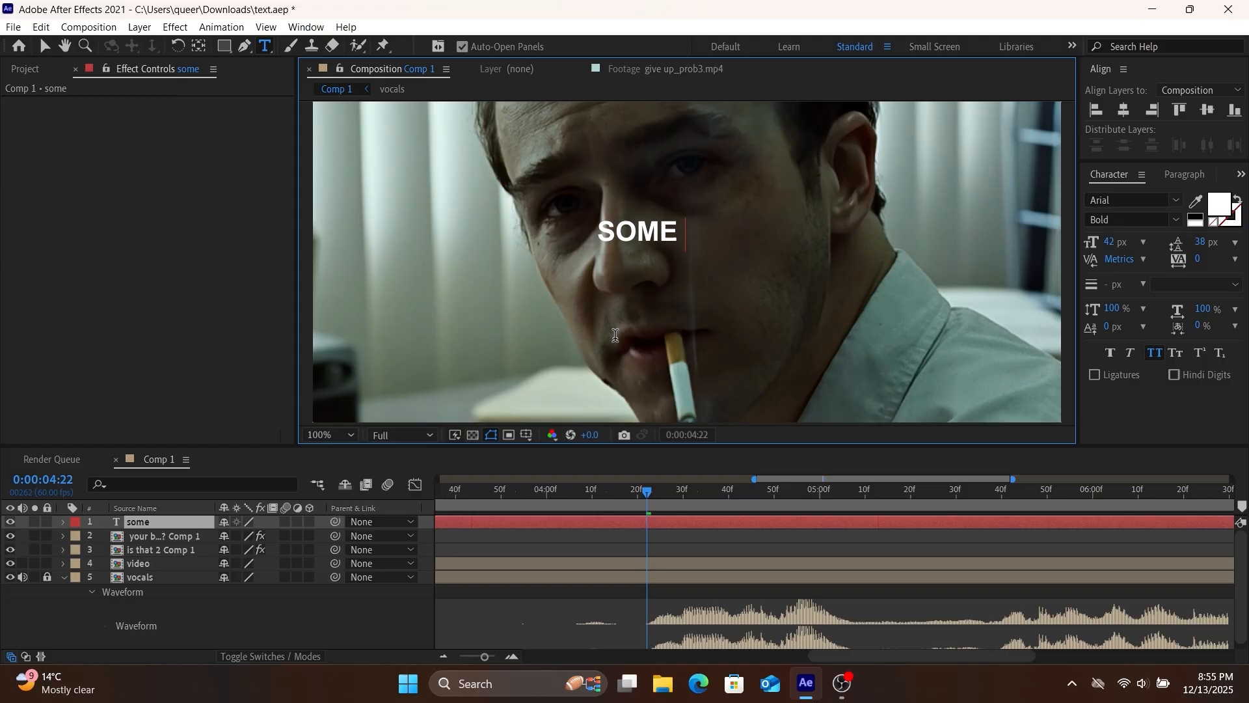
type(" it")
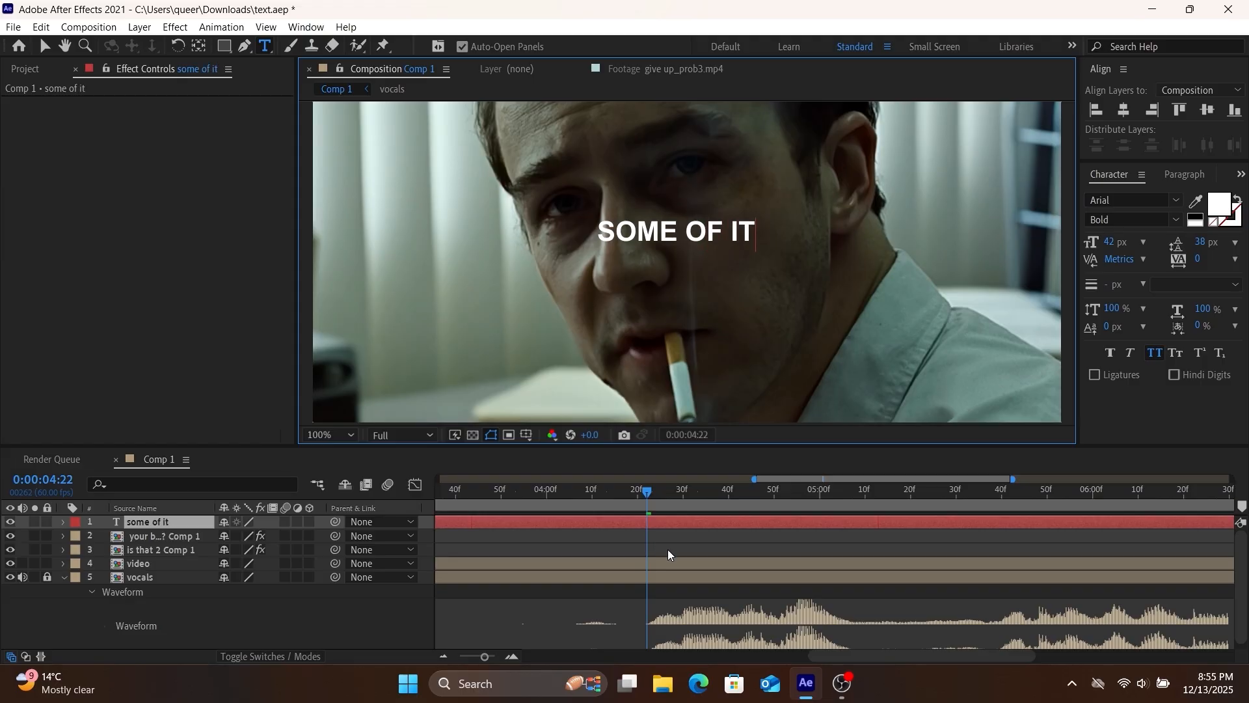
Trim the "some of it" text layer to run from 0:00:04:22 to about 0:00:05:46 by splitting it and deleting the excess parts
left_click(654, 525)
key("ctrl+shift+d")
left_click(643, 534)
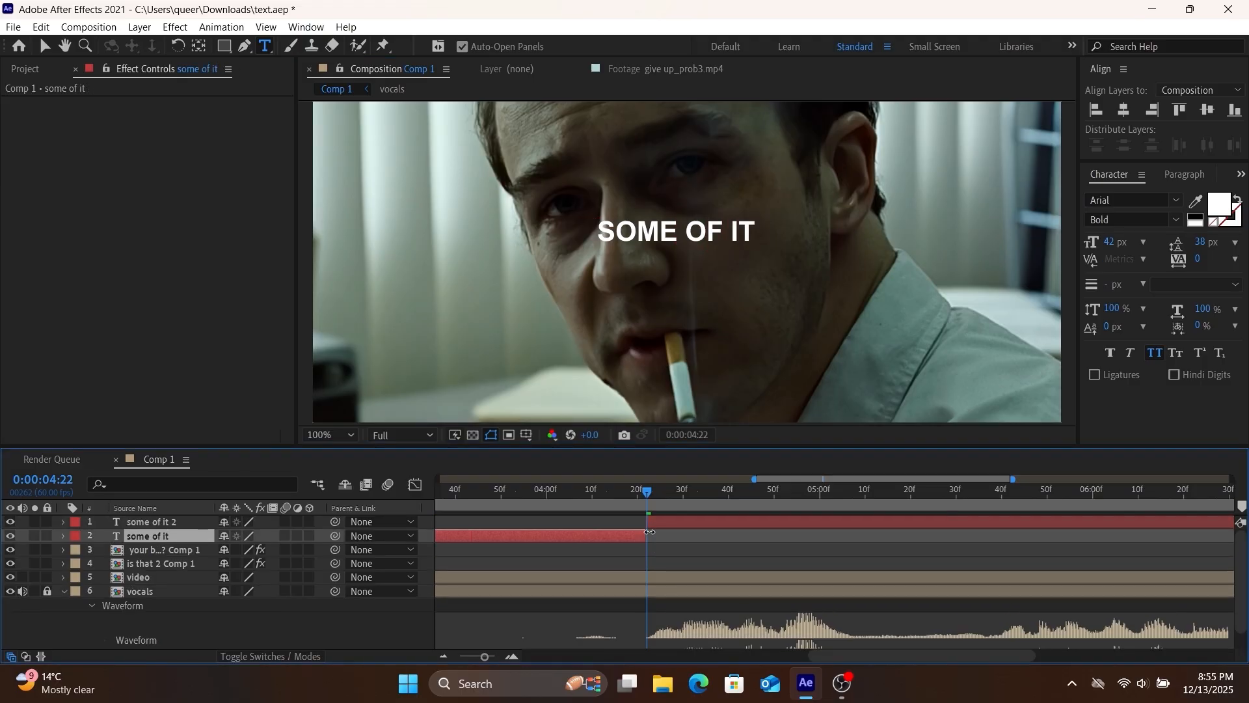
key("Delete")
left_click(693, 520)
left_click(1031, 501)
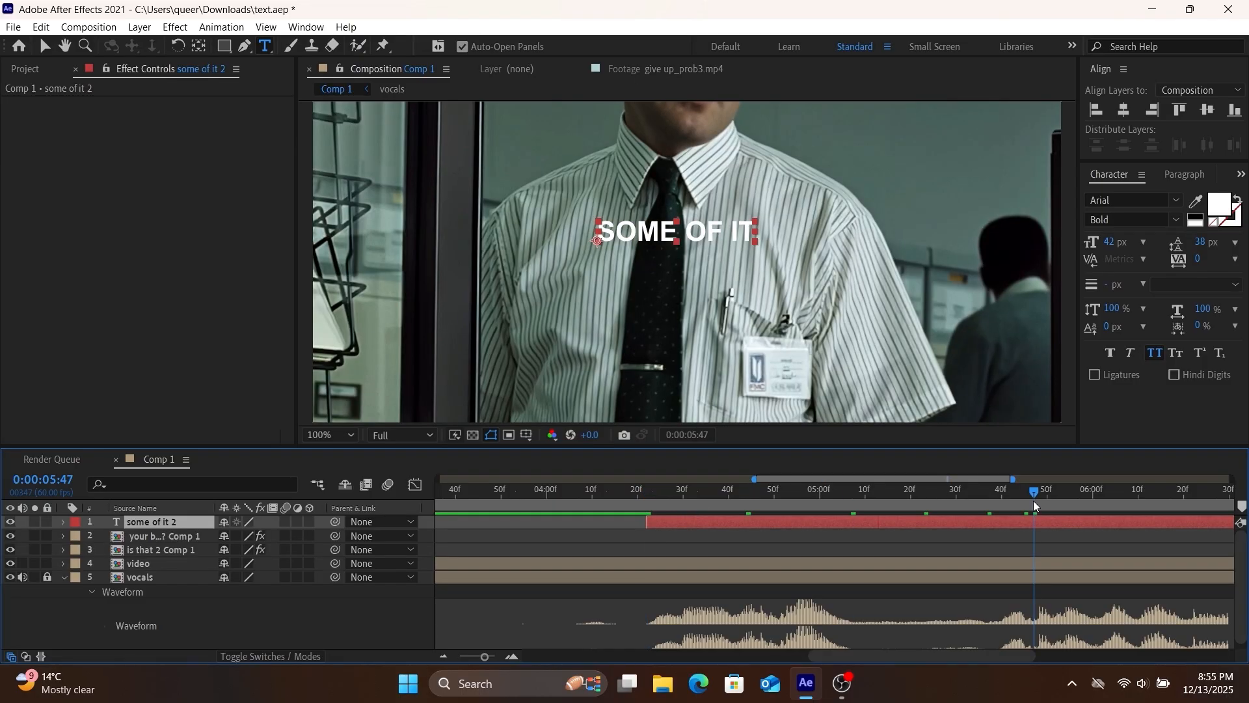
key("ctrl+shift+d")
key("Delete")
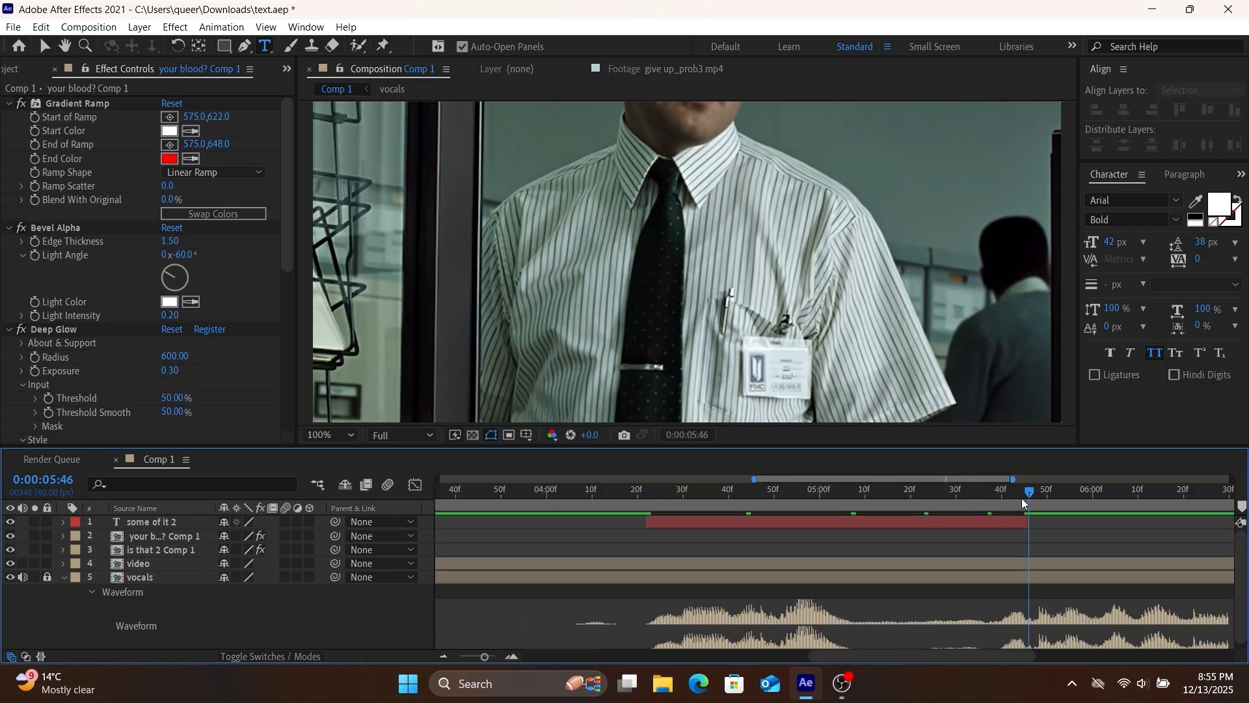
Set the "some of it" text to the "IRON MAN OF W..." font, Regular style, at 68 px
left_click_drag(1021, 497, 696, 524)
left_click(696, 525)
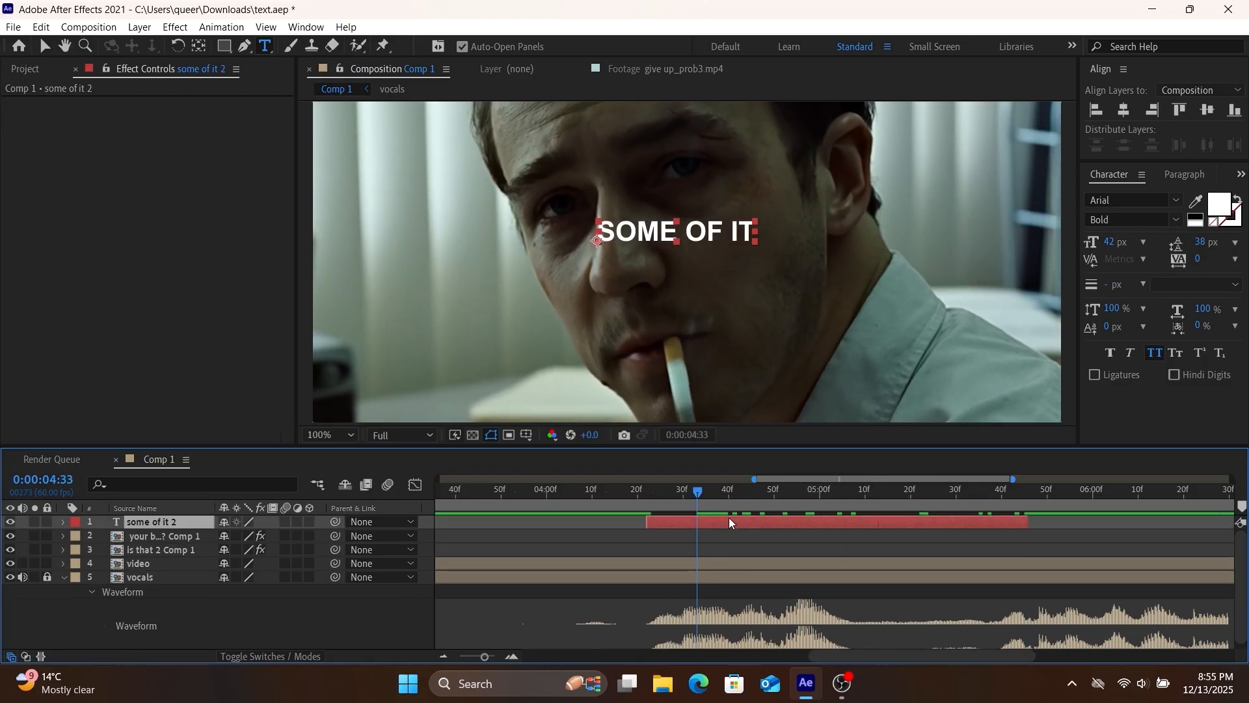
left_click(1157, 197)
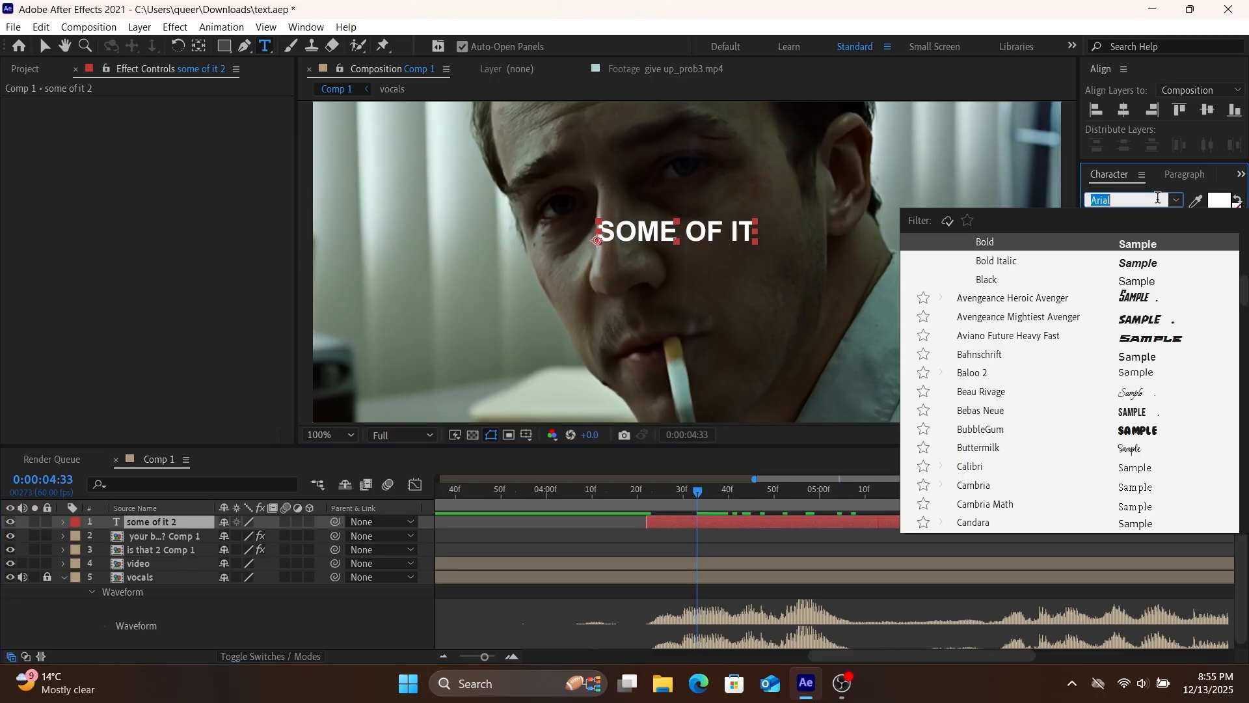
type("ir")
key("Down")
key("Down")
key("Return")
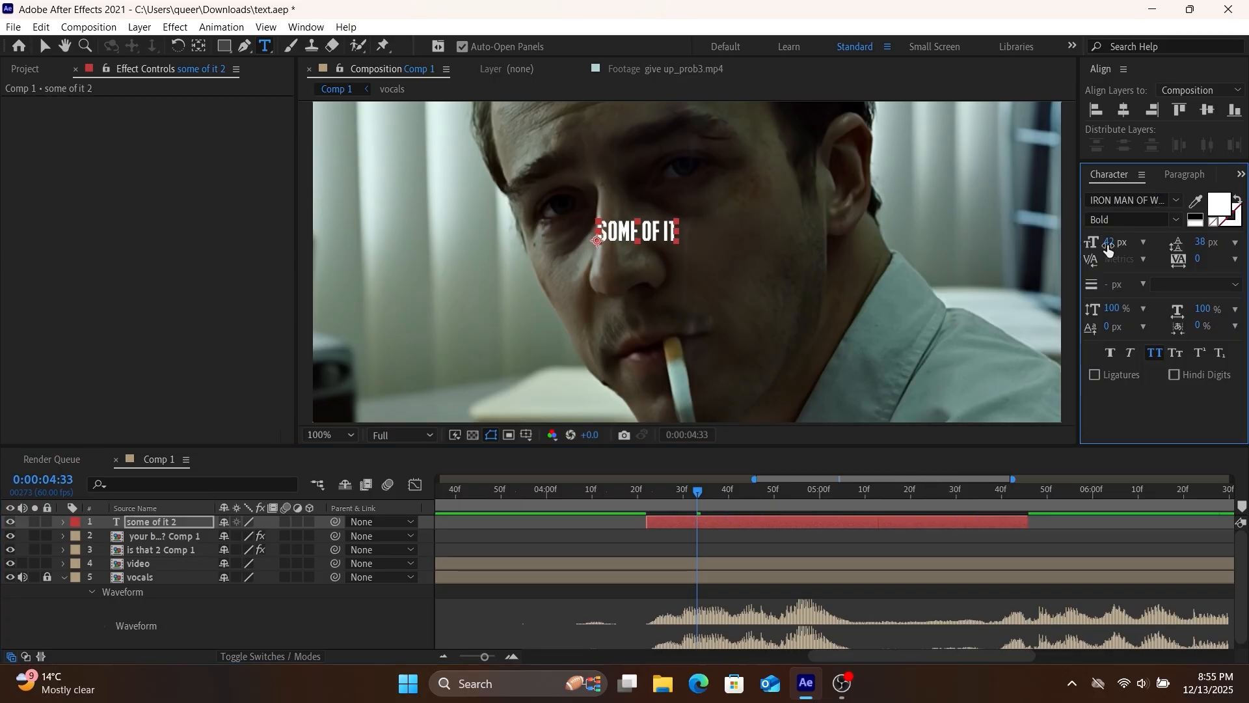
left_click(1108, 247)
type("68")
key("Return")
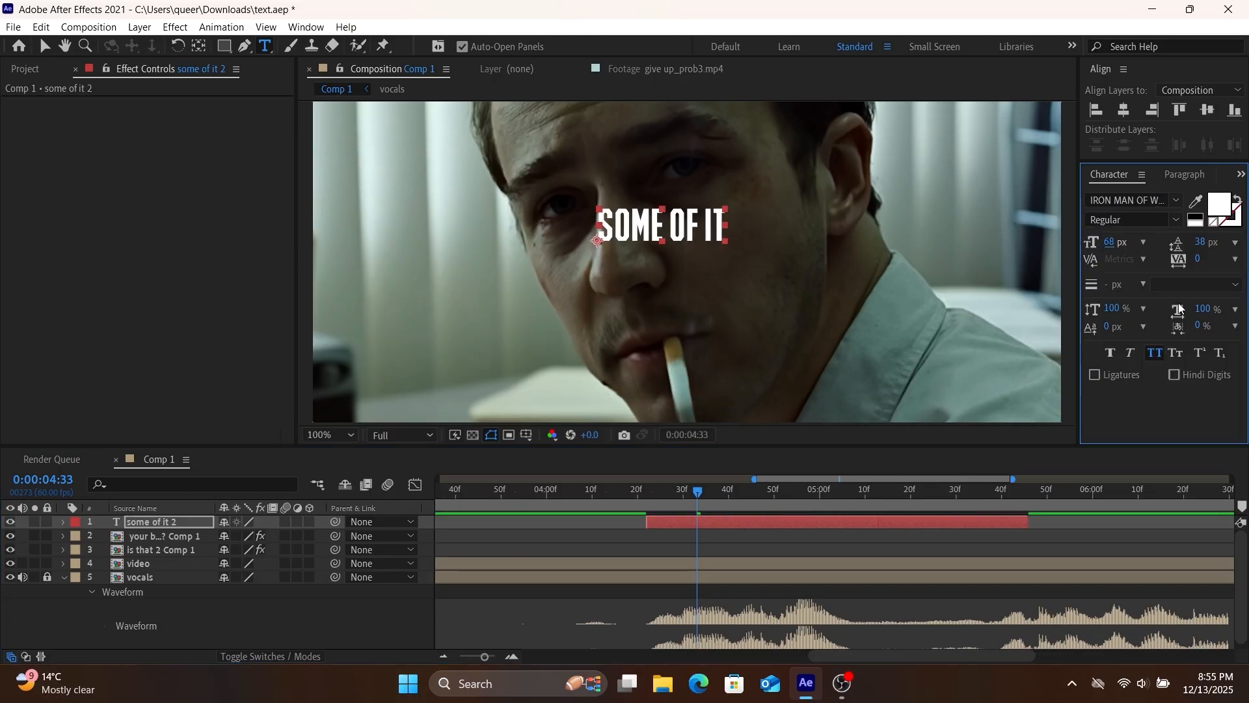
Set the "some of it" text's horizontal scale to 150% and tracking to 50
left_click(1204, 310)
type("150")
key("Return")
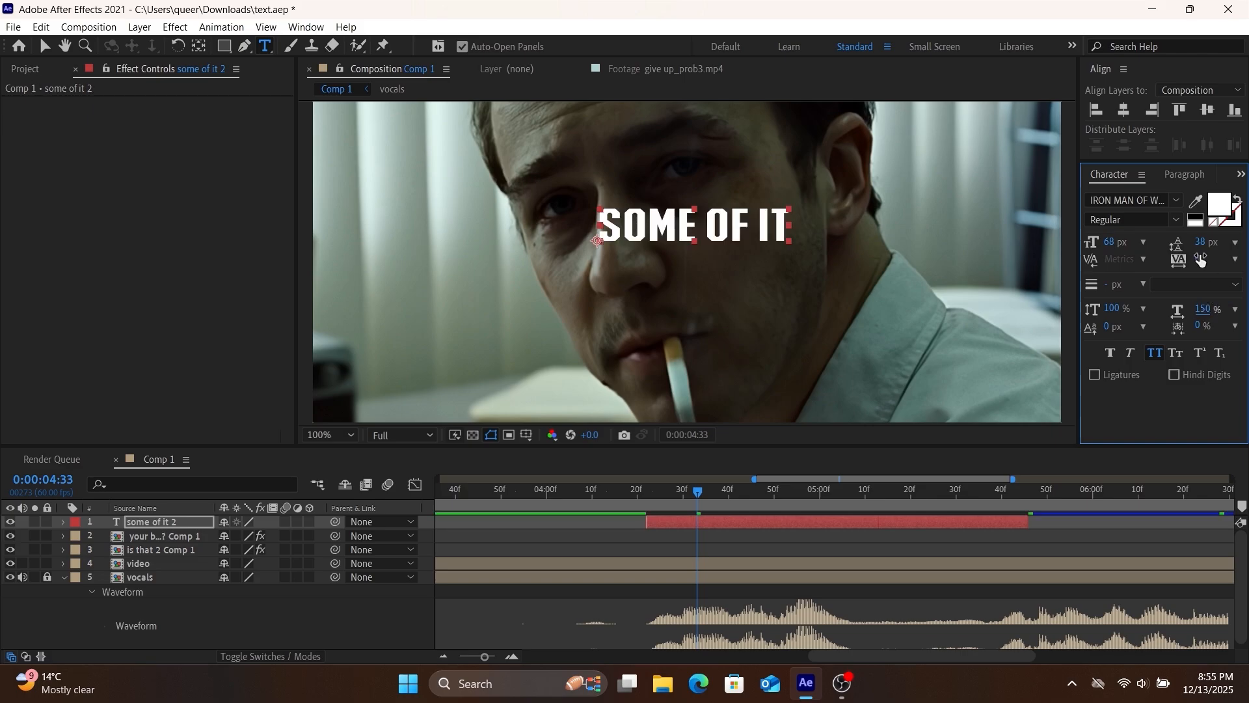
left_click(1201, 259)
type("50")
key("Return")
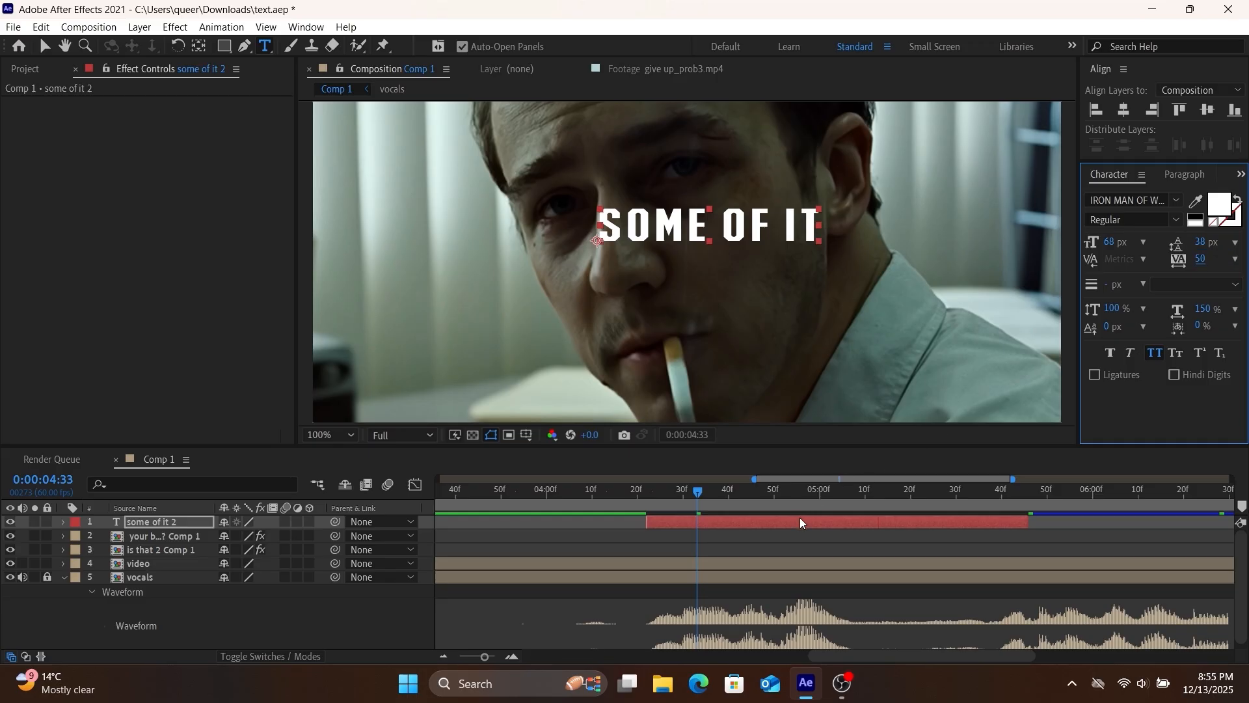
Add a hyphen at both ends of the text, making it "-some of it-", and center it horizontally and vertically in the composition
double_click(777, 522)
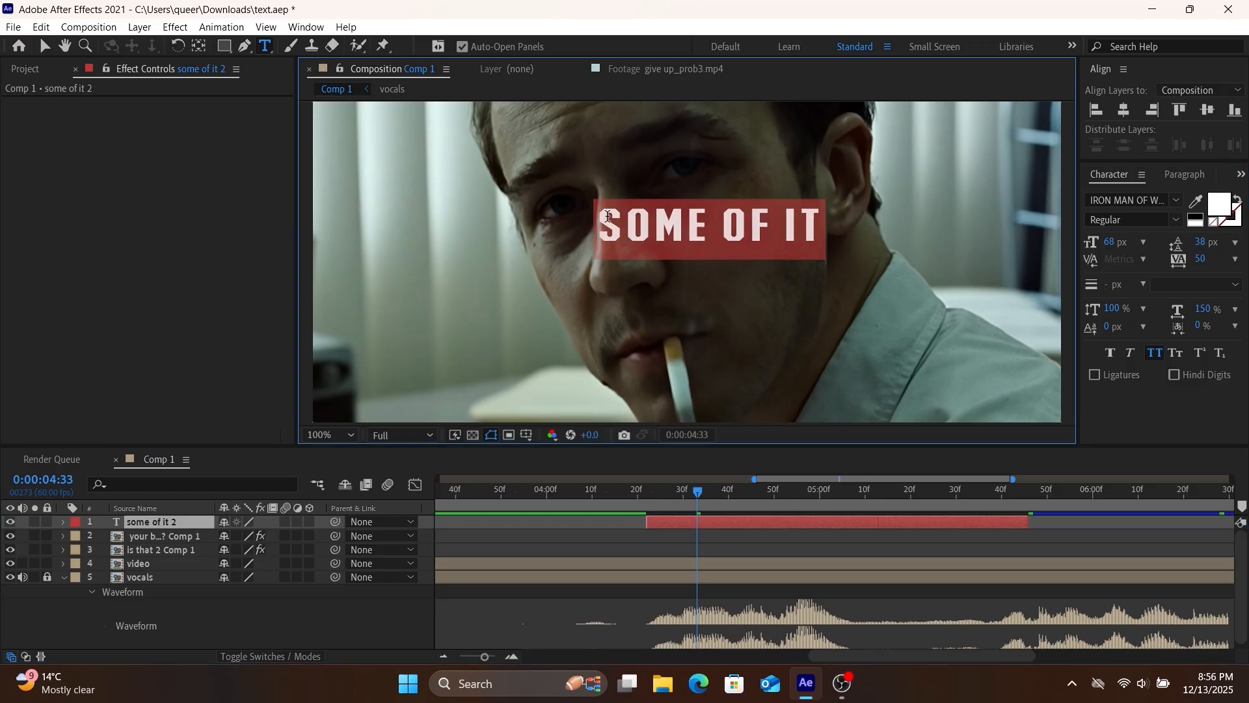
left_click(607, 216)
type("-")
key("ctrl+a")
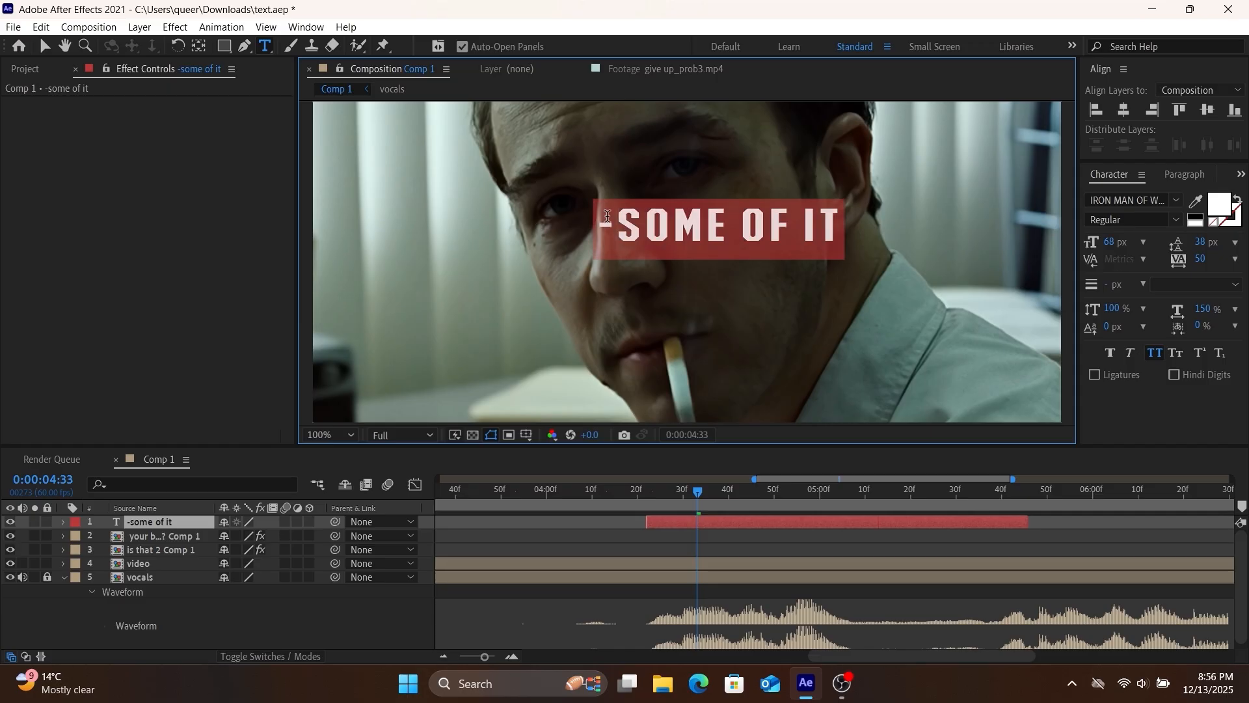
left_click(841, 208)
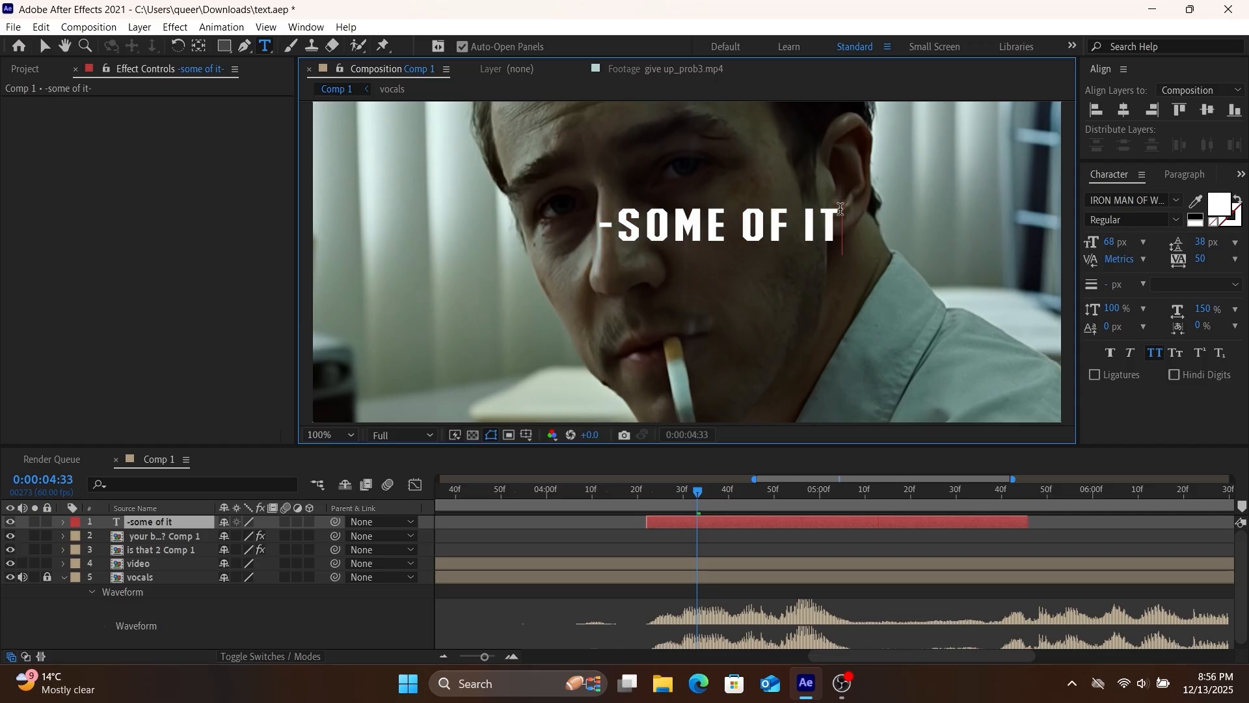
left_click(1123, 109)
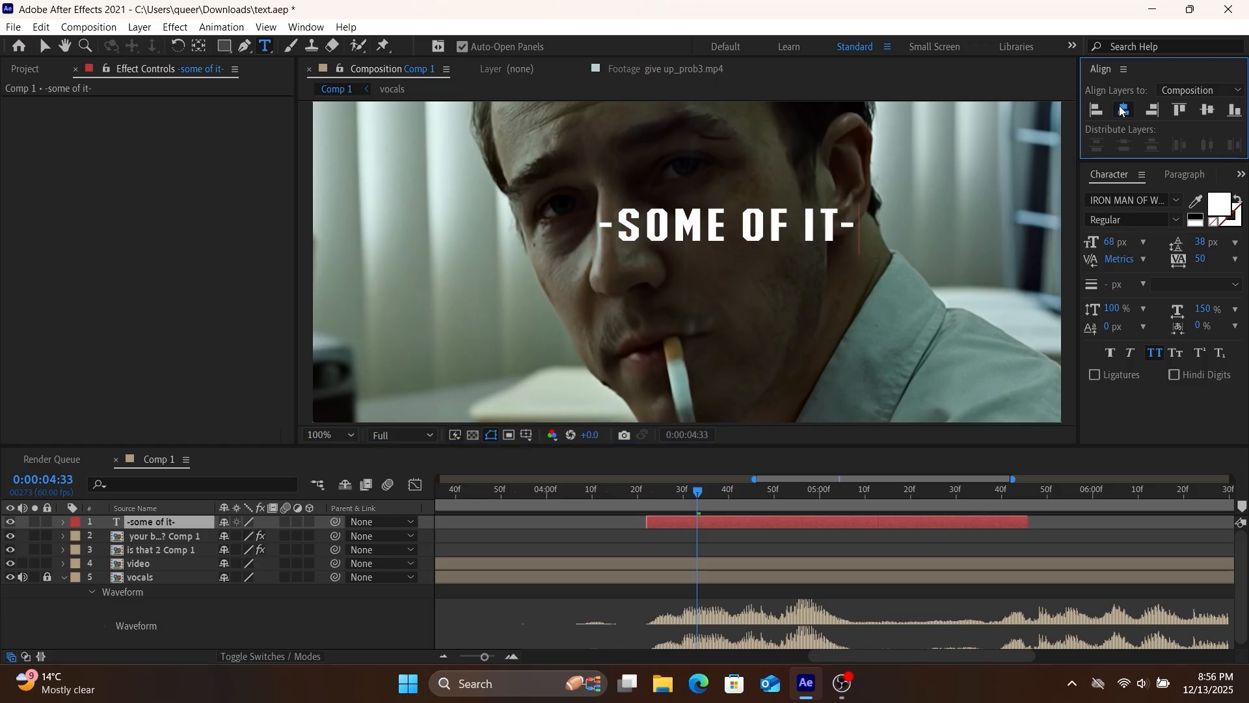
left_click(1207, 112)
Apply the Fade Up Words animation preset to the "-some of it-" text at 0:00:04:22 and preview it
key("space")
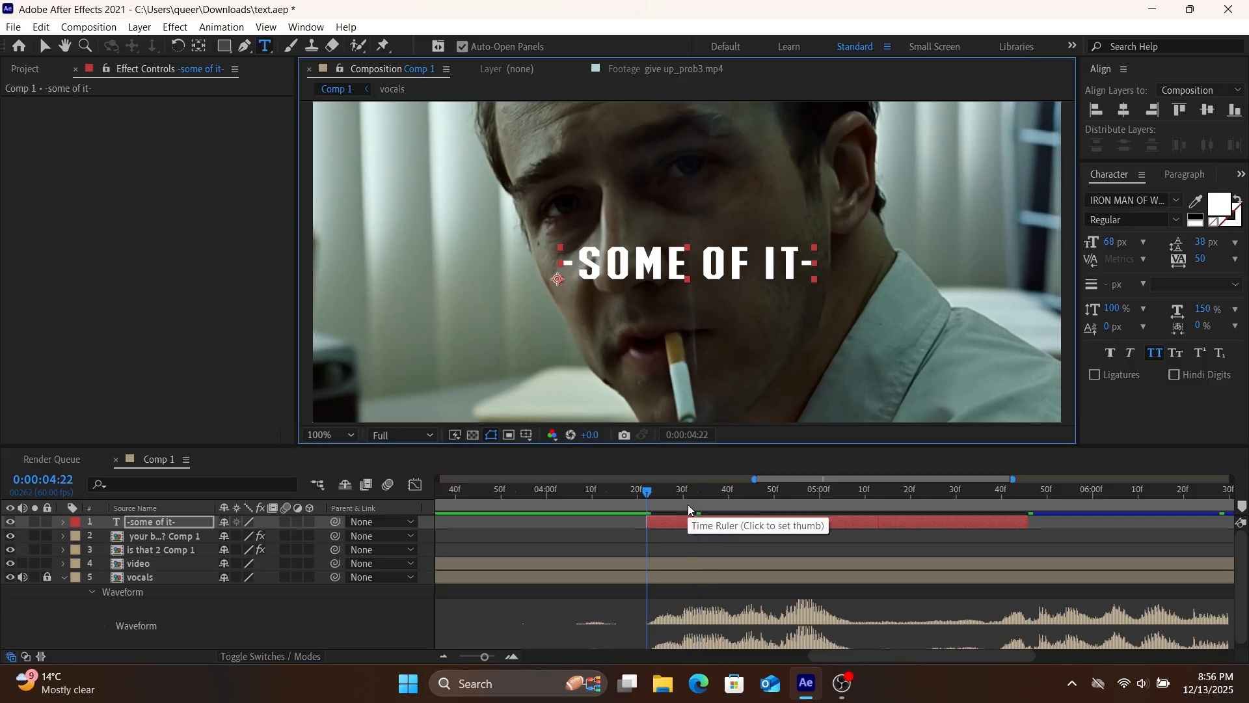
key("space")
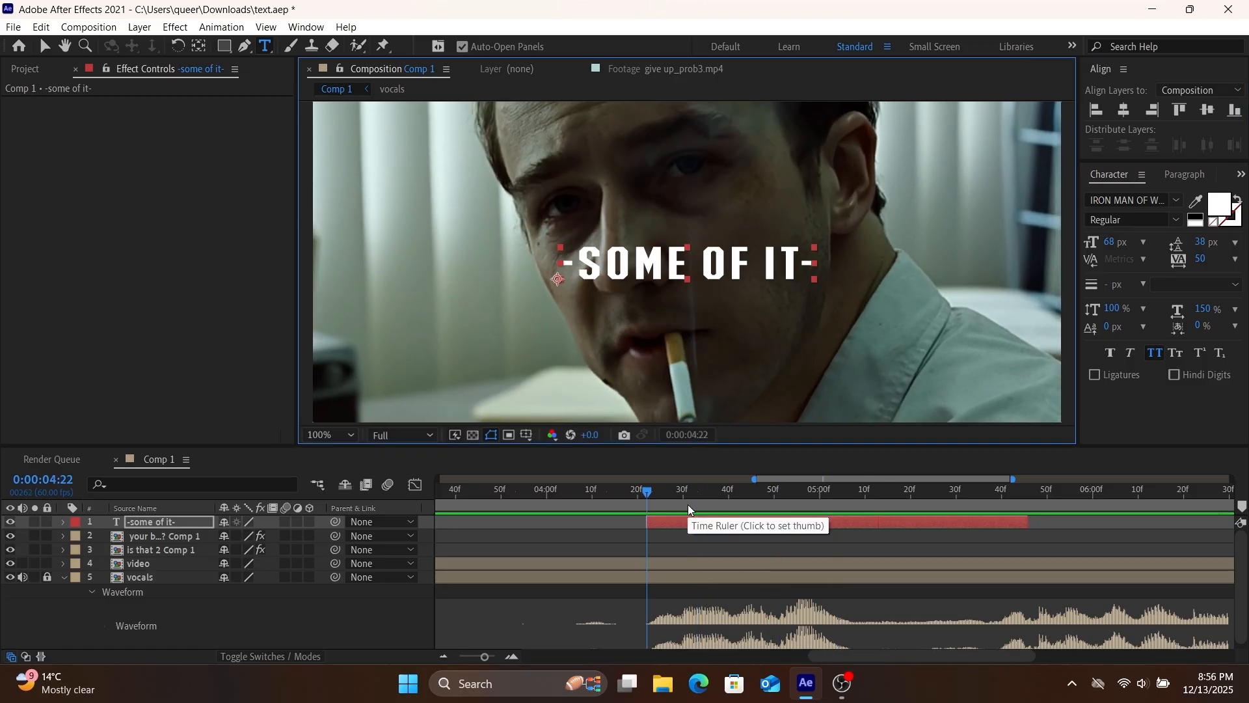
key("ctrl+space")
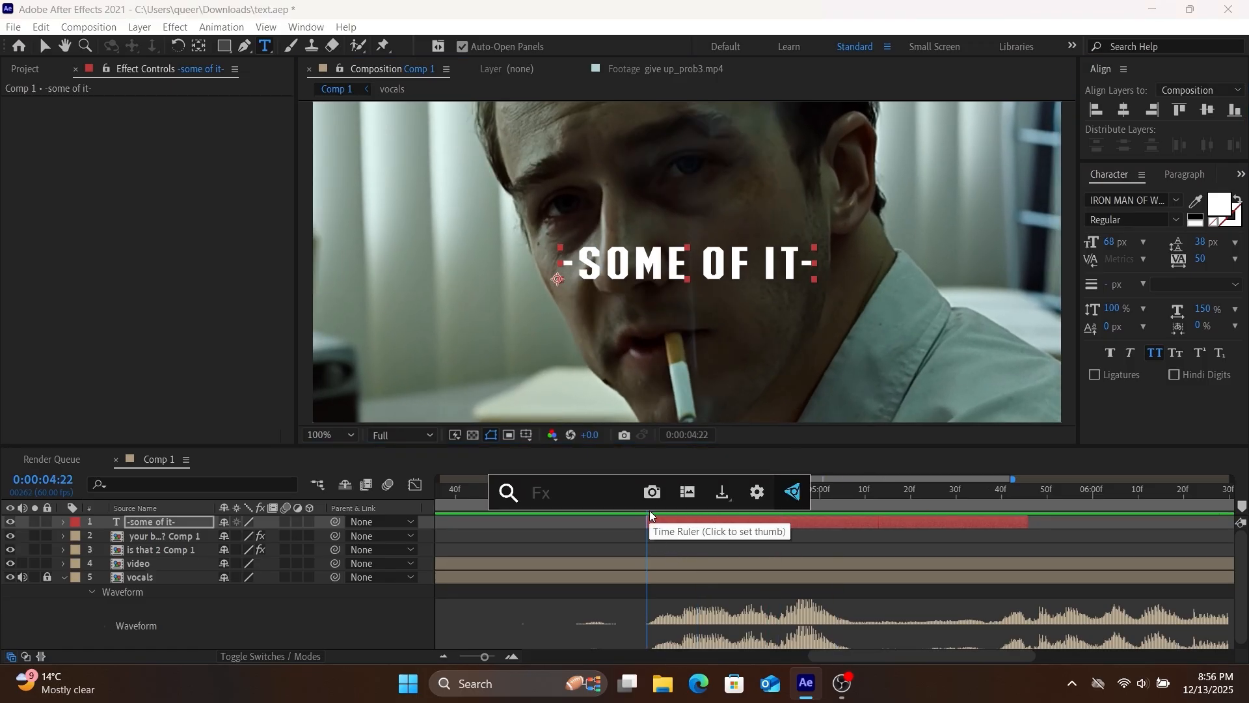
type("fade u")
key("Down")
key("Down")
key("Down")
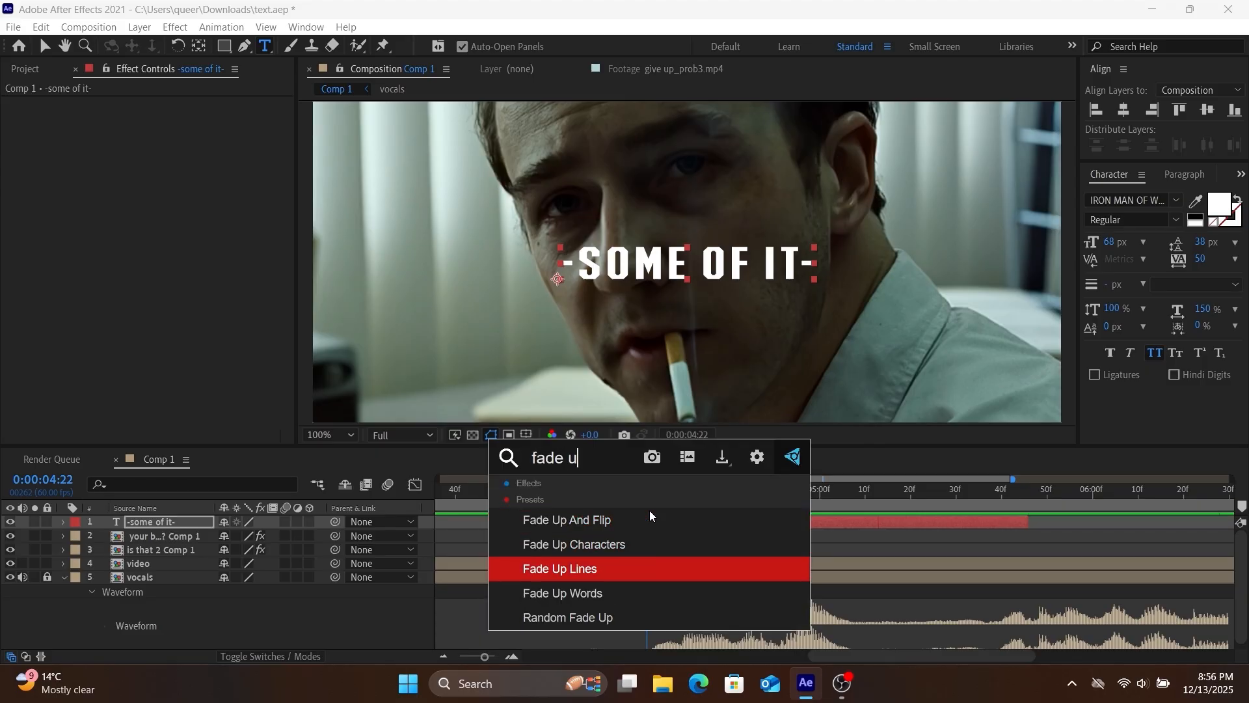
key("Return")
scroll(649, 510, "down", 1)
key("space")
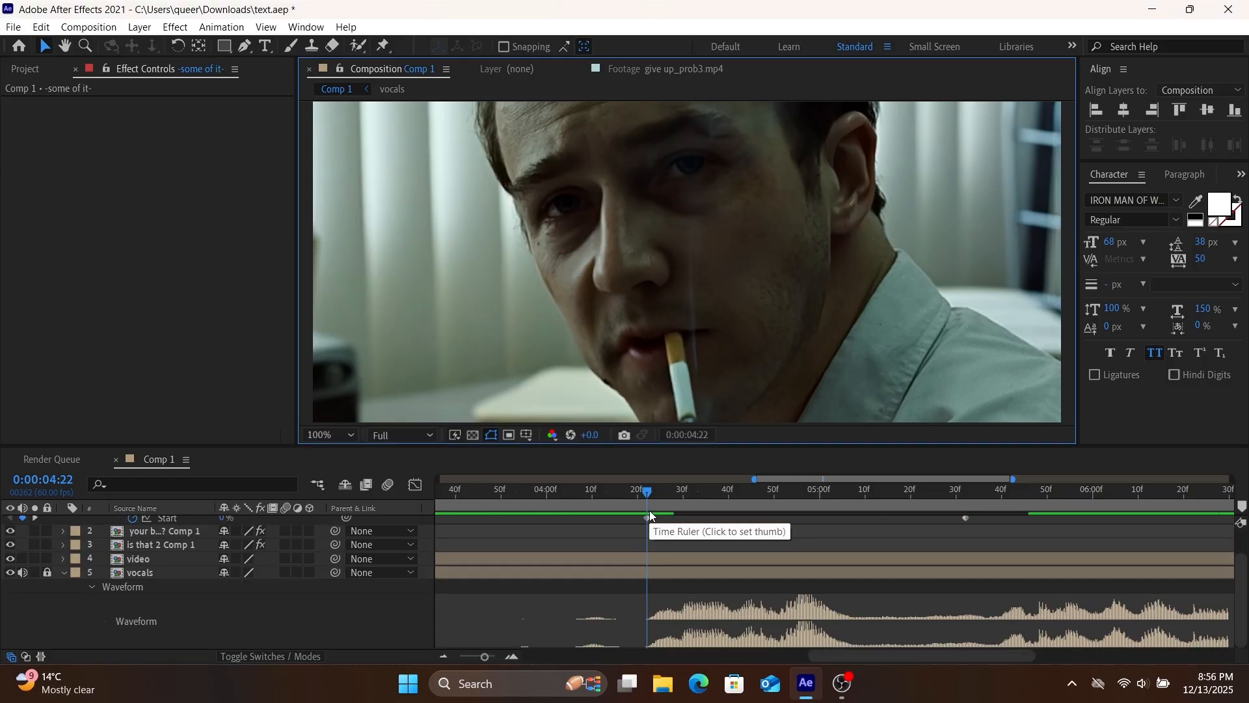
key("space")
Move the ending Range Selector Start keyframe of the "-some of it-" text to 0:00:04:47
left_click(773, 501)
left_click_drag(773, 501, 769, 502)
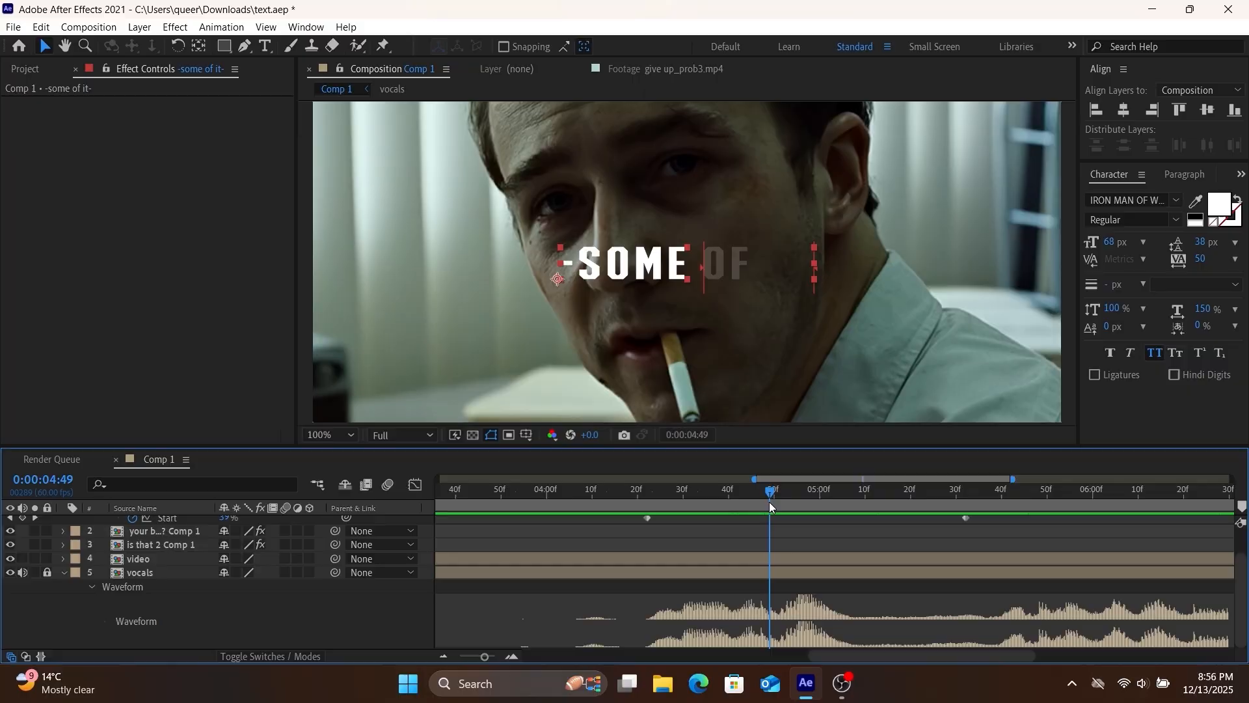
scroll(884, 581, "up", 1)
left_click_drag(969, 552, 763, 553)
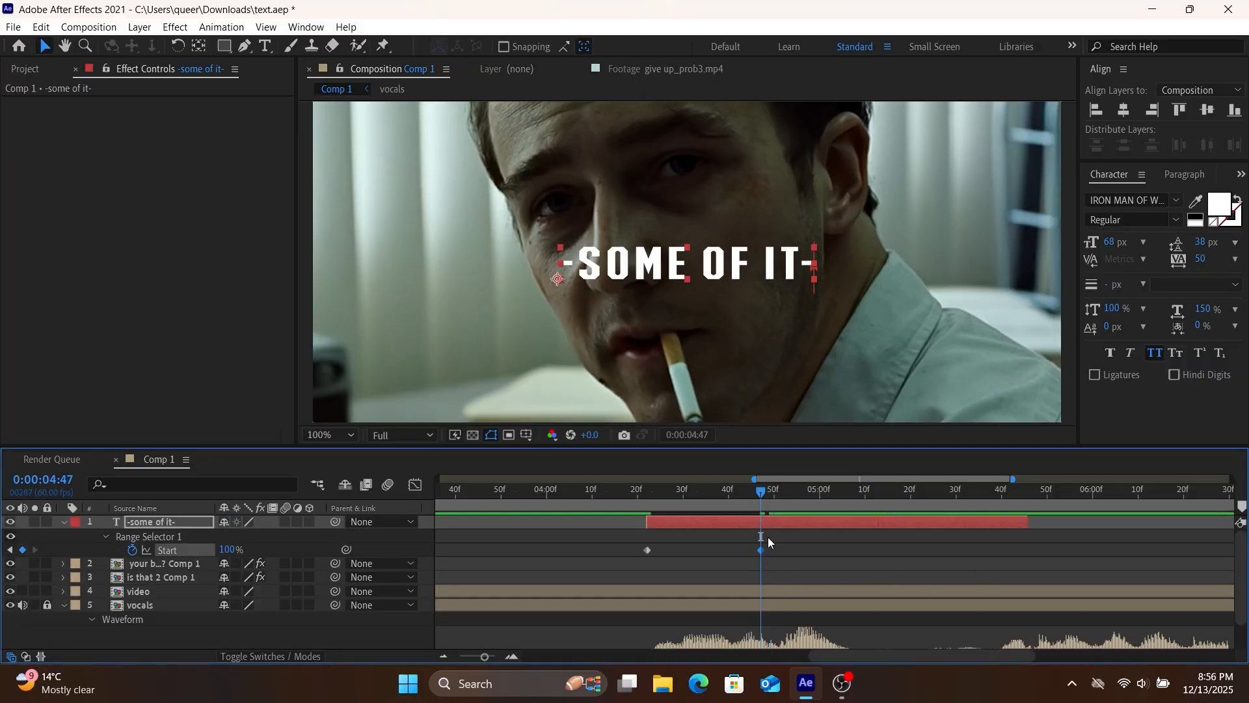
Keyframe the text layer's opacity from 100% at 0:00:04:48 to 0% at 0:00:05:48, extending the layer's end to cover the fade
key("Page_Down")
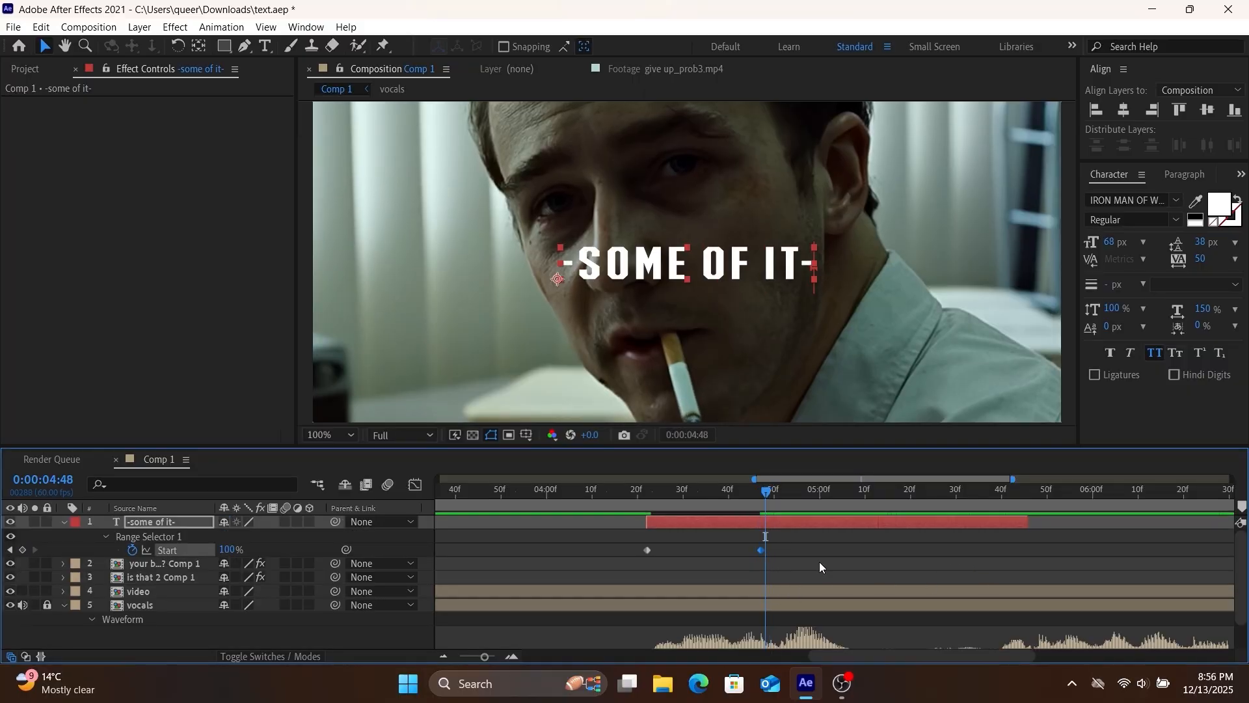
key("t")
left_click(104, 536)
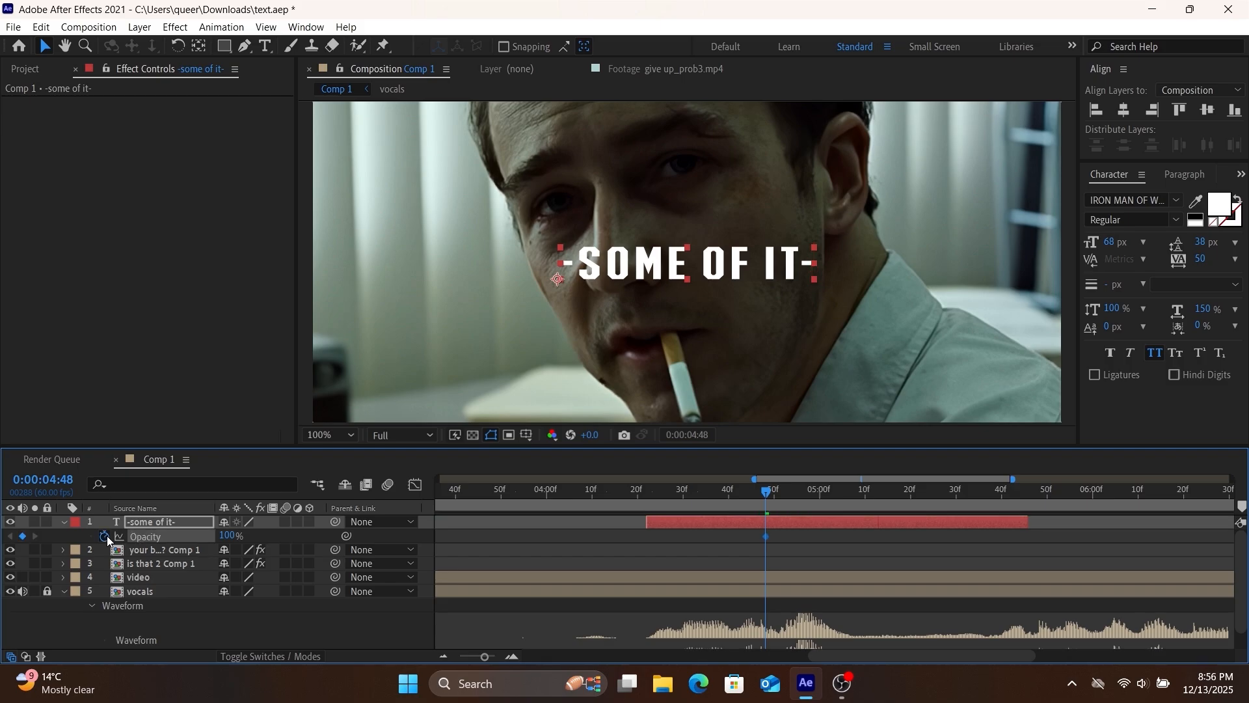
key("u")
key("shift+Page_Down")
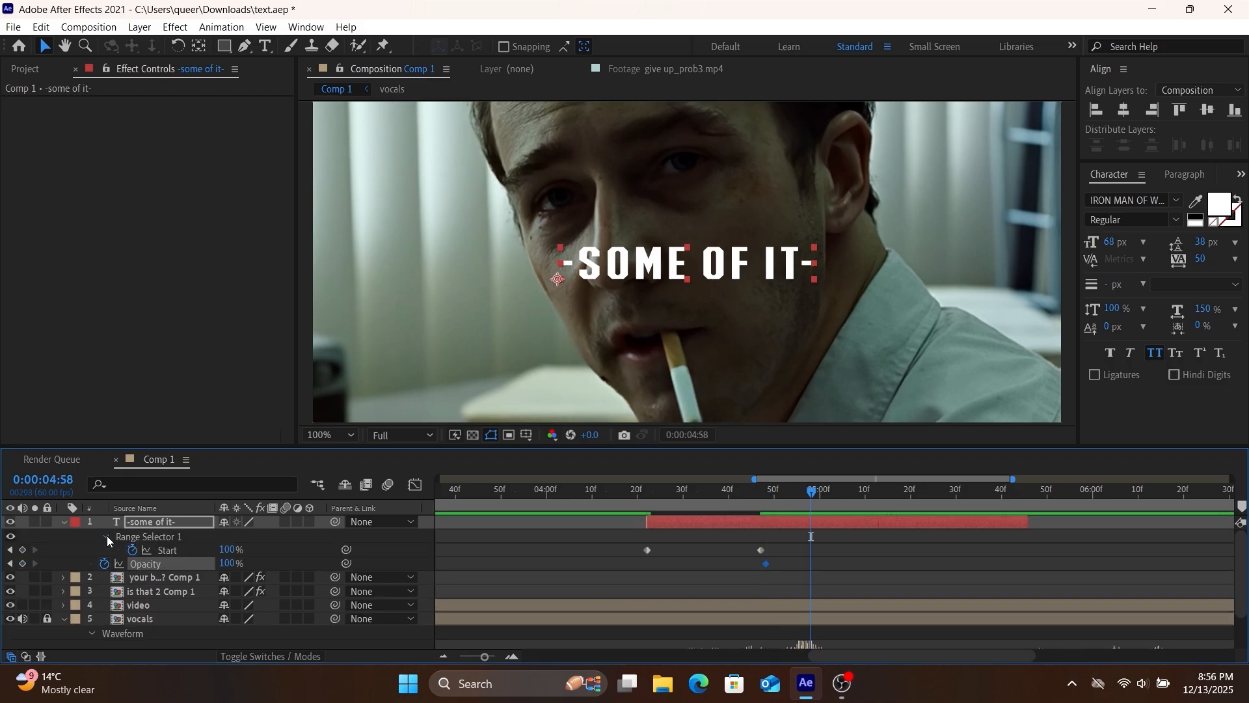
key("space")
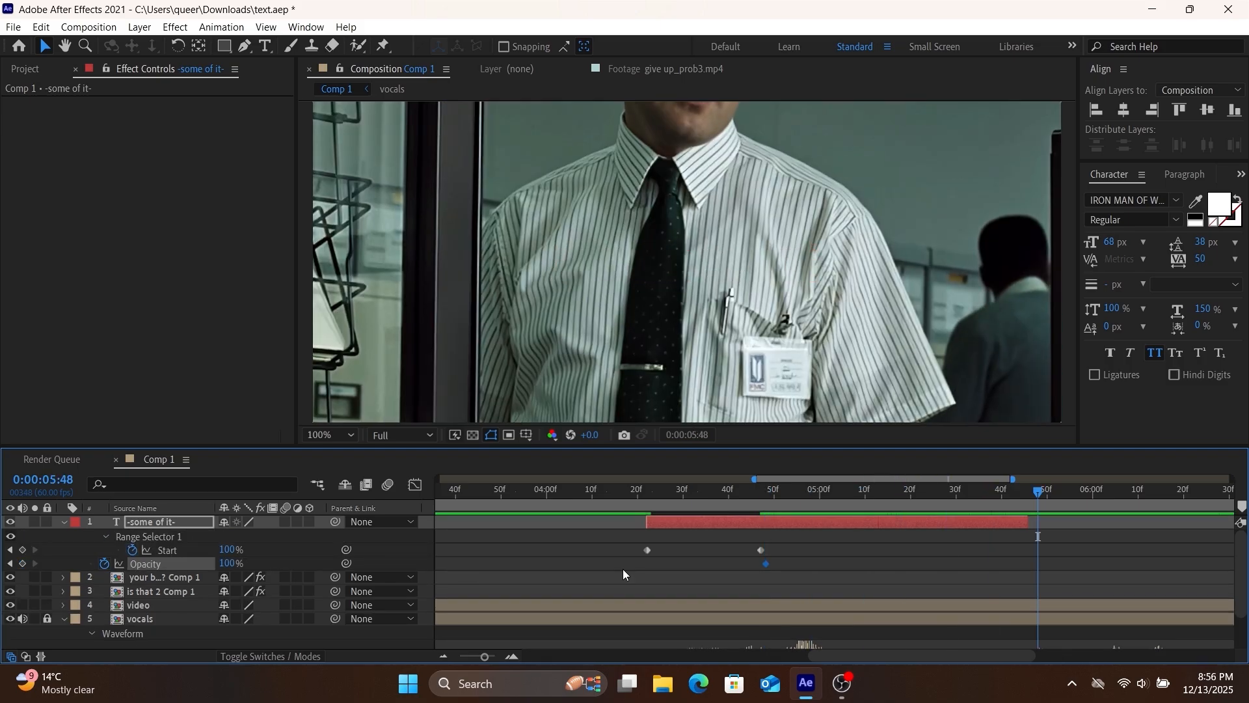
left_click_drag(1028, 524, 1043, 536)
left_click_drag(228, 566, 99, 576)
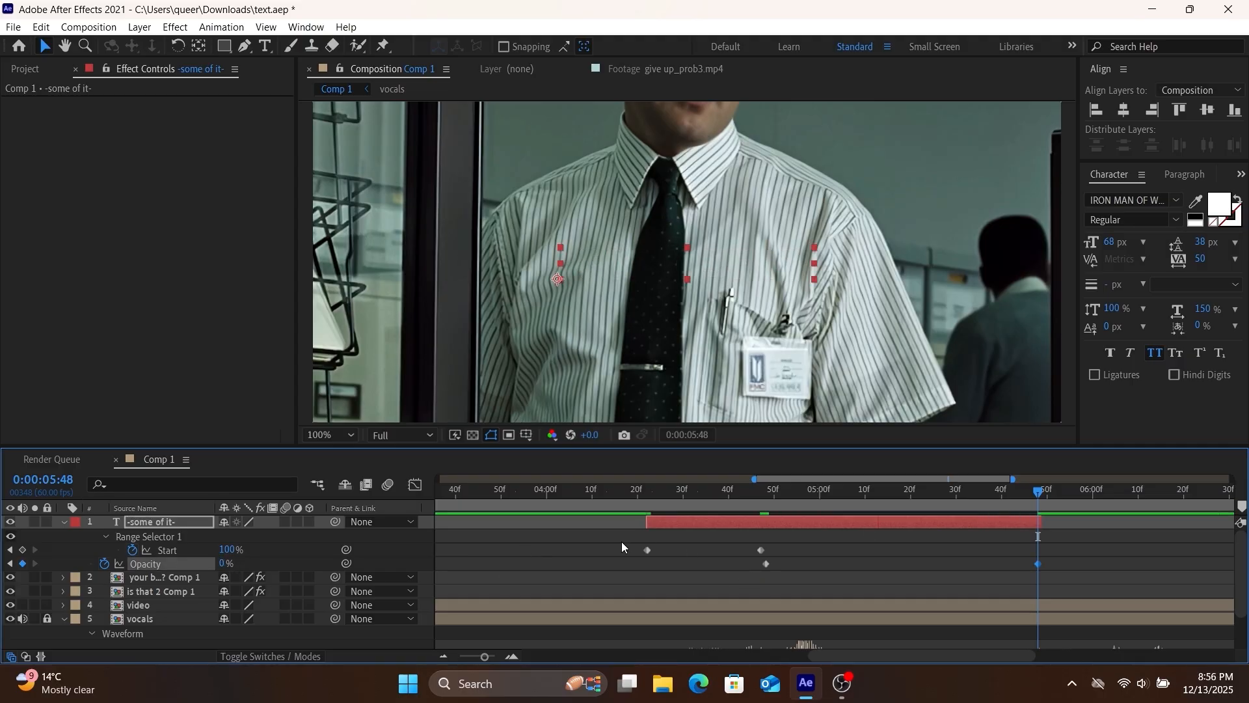
Apply Easy Ease to all Start and Opacity keyframes of the "-some of it-" text and preview the animation
left_click_drag(602, 542, 1057, 588)
key("F9")
key("i")
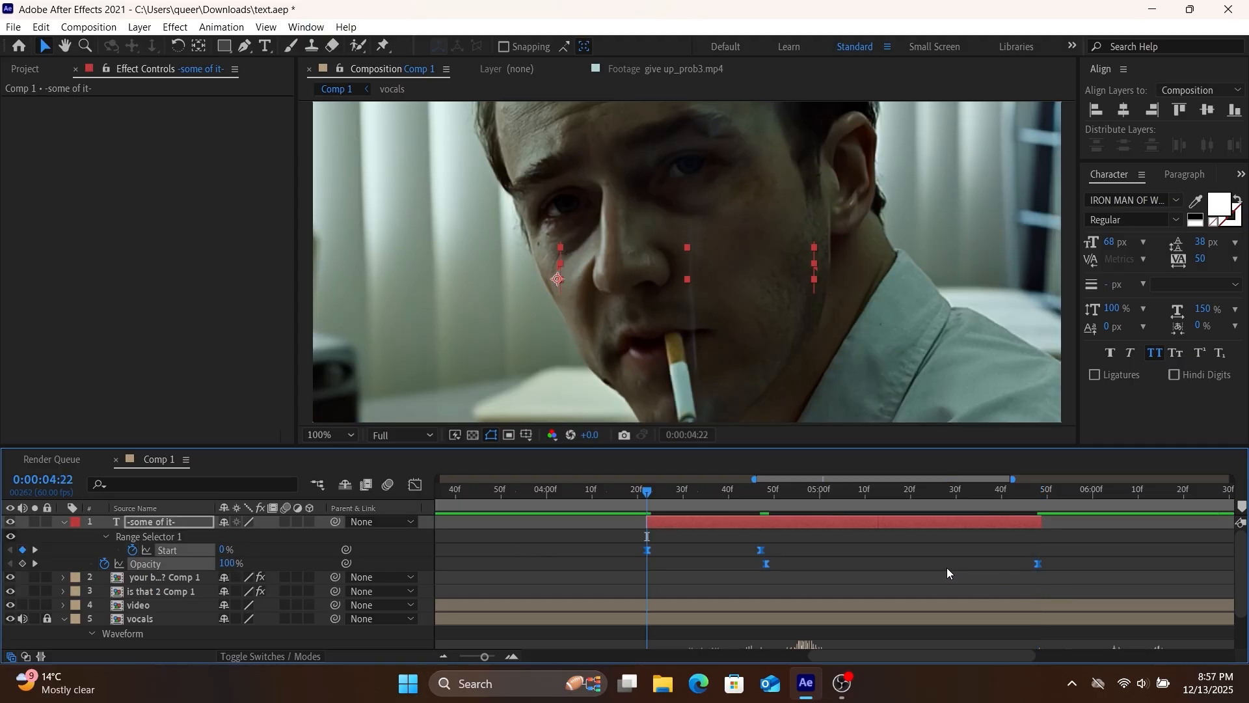
key("u")
key("space")
key("space")
left_click_drag(846, 492, 733, 540)
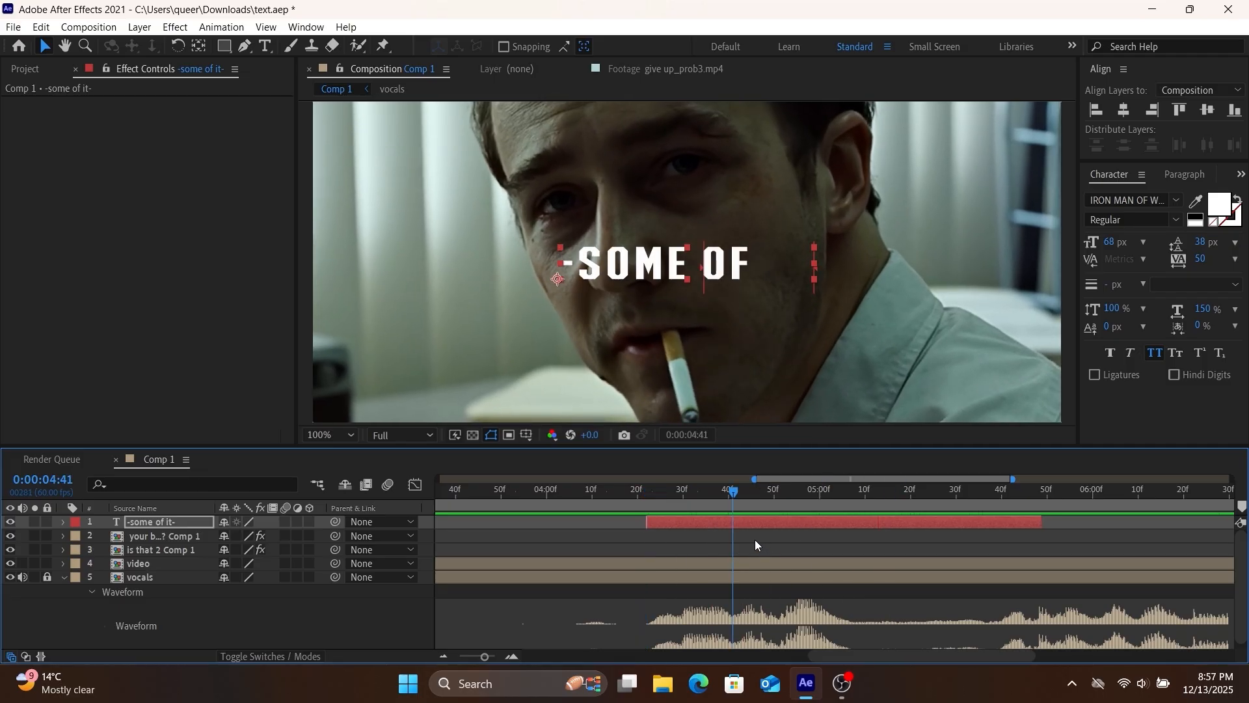
Duplicate the "-some of it-" text layer and swap the copy's fill and stroke for a 1.5 px white outline
key("ctrl+d")
left_click(747, 538)
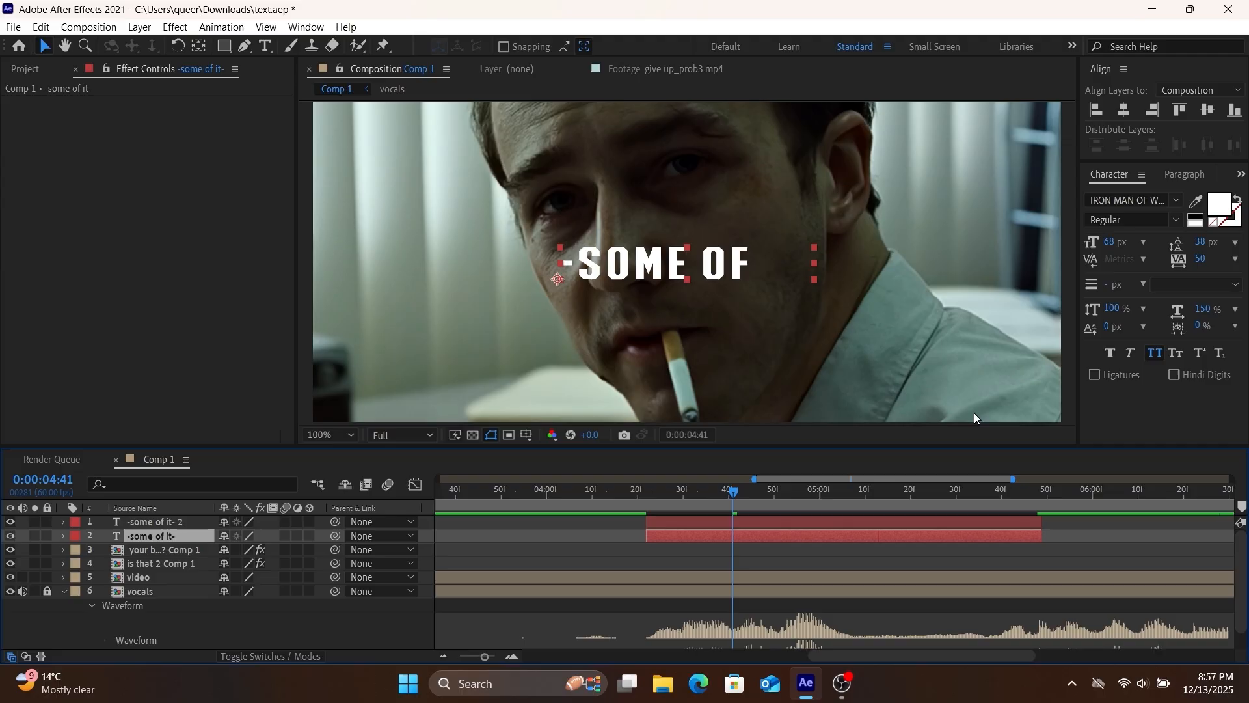
left_click(818, 525)
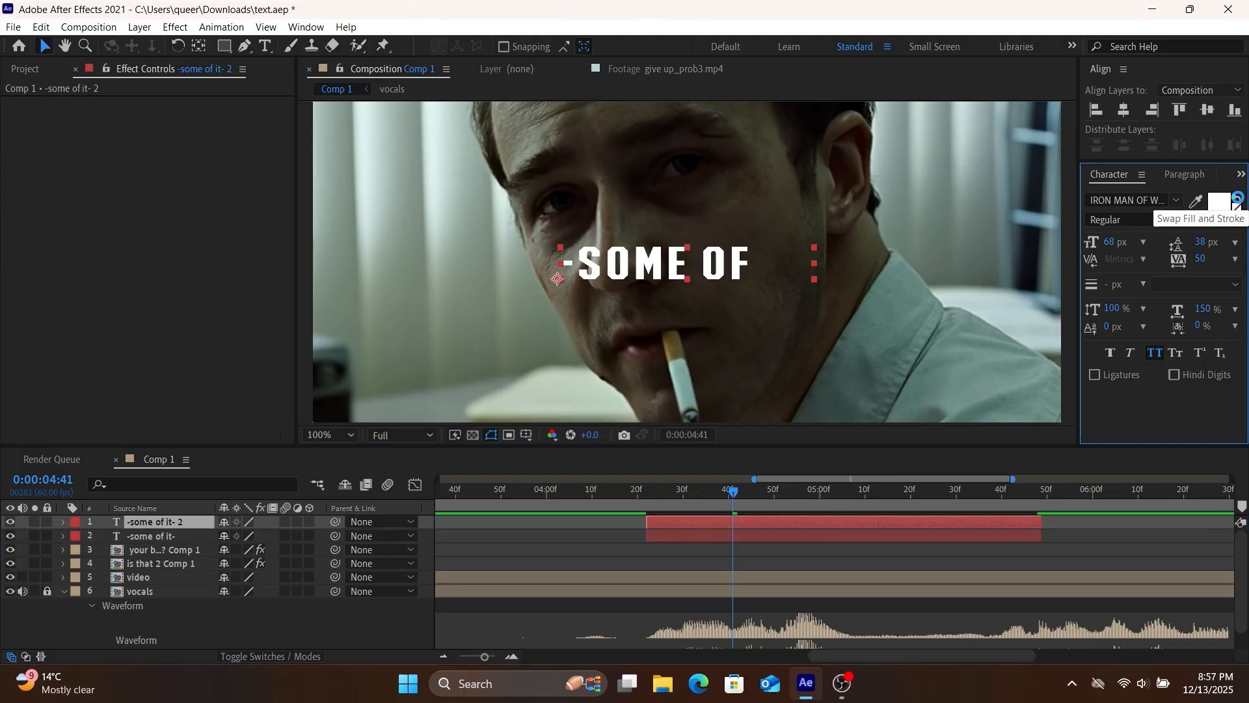
Apply the S_TexturePlasma effect to the original "-some of it-" text layer beneath the outlined copy
left_click(739, 537)
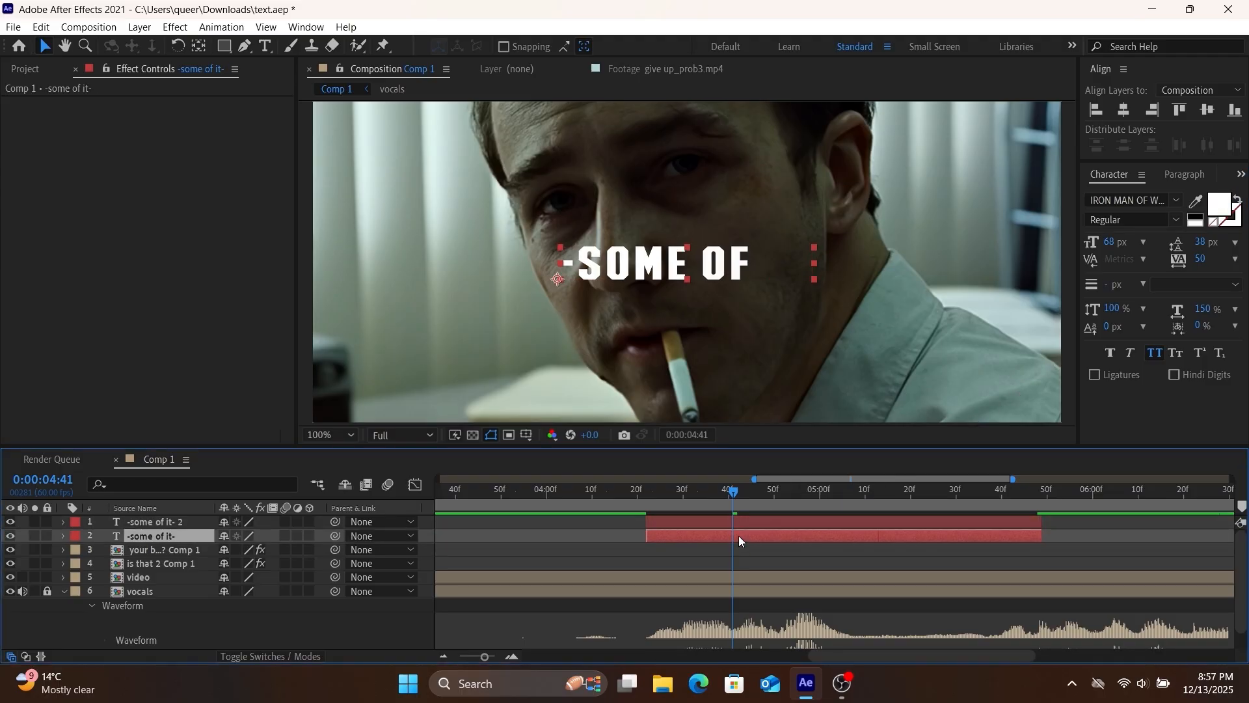
key("ctrl+space")
type("texture")
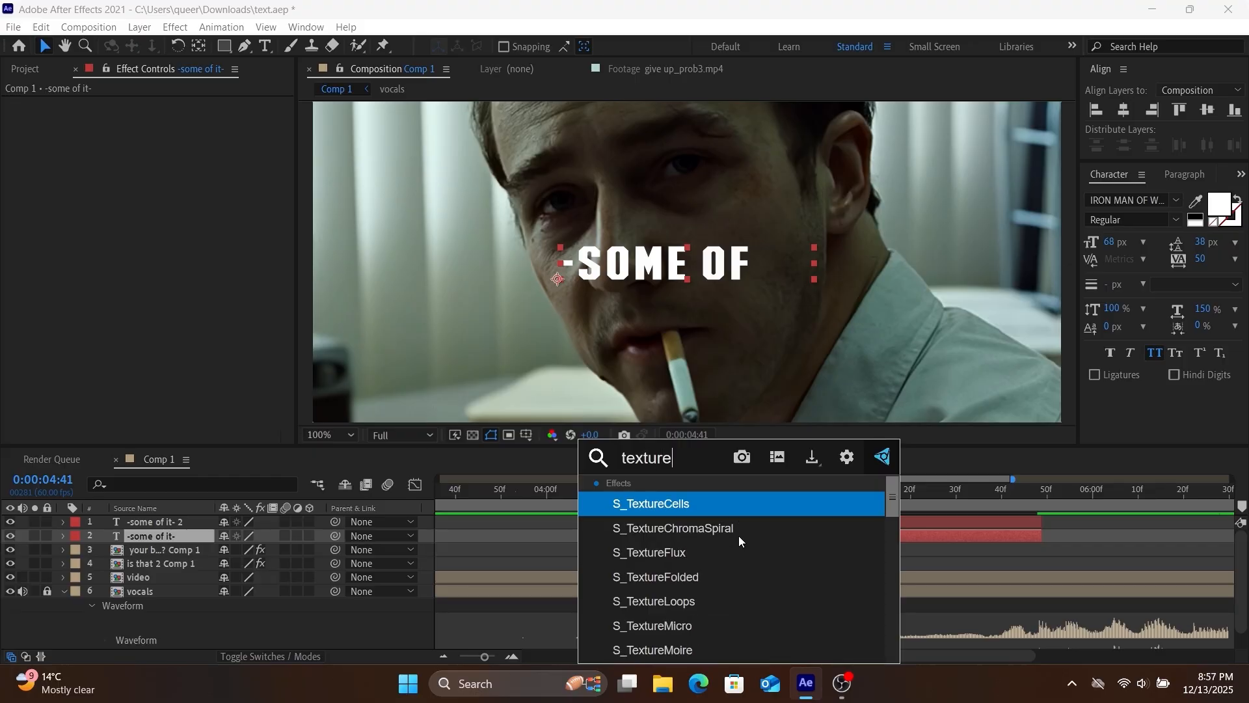
type("p")
key("Return")
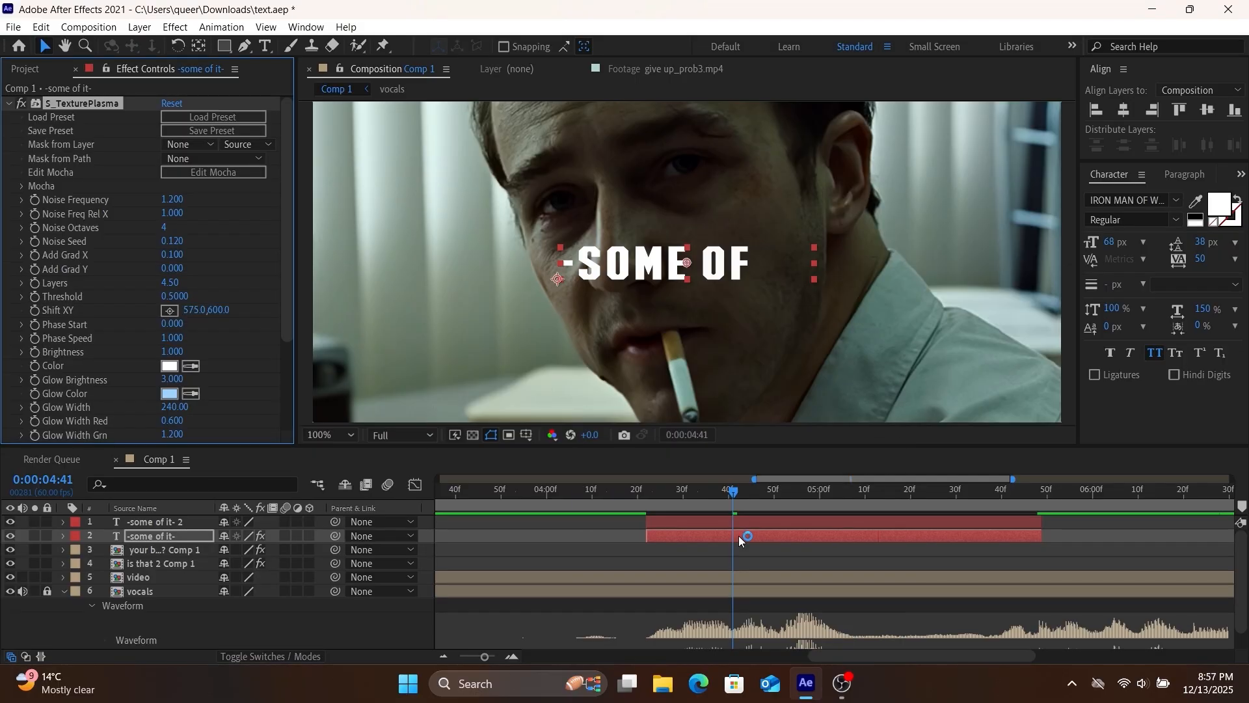
Set the plasma texture's Glow Color to fully saturated green and its Phase Speed to 0.400
left_click(169, 393)
left_click(612, 496)
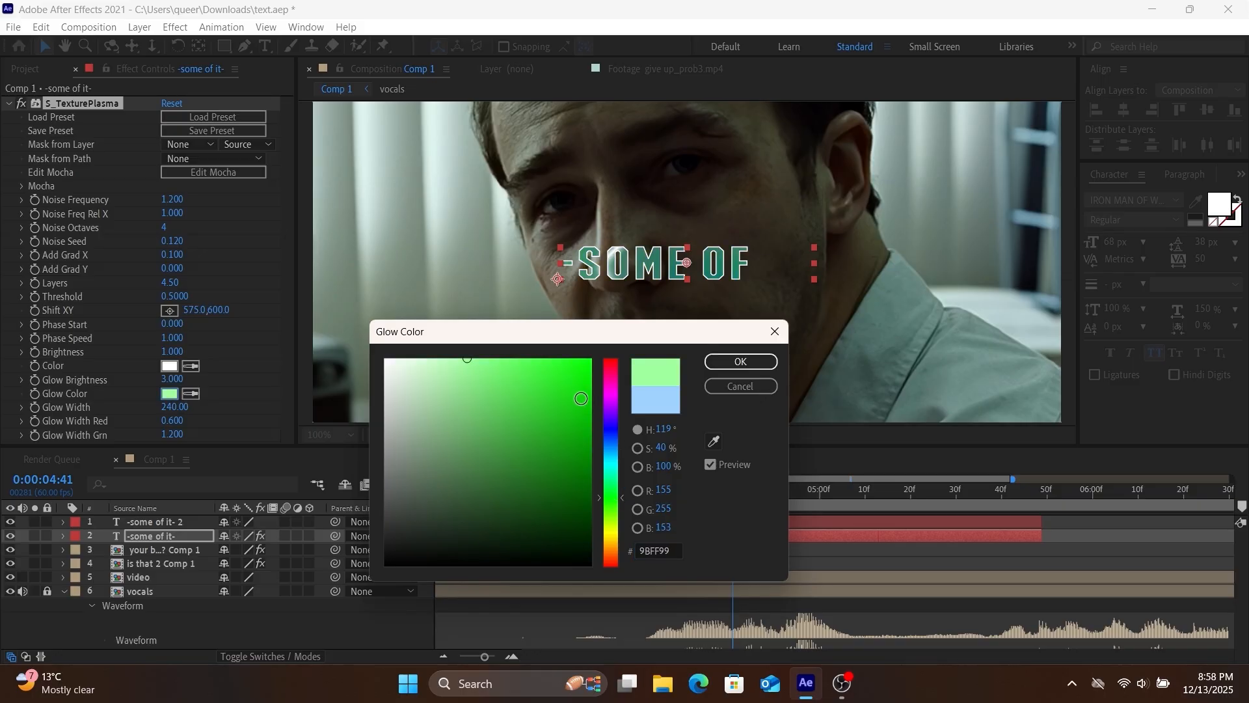
left_click(590, 359)
left_click(740, 361)
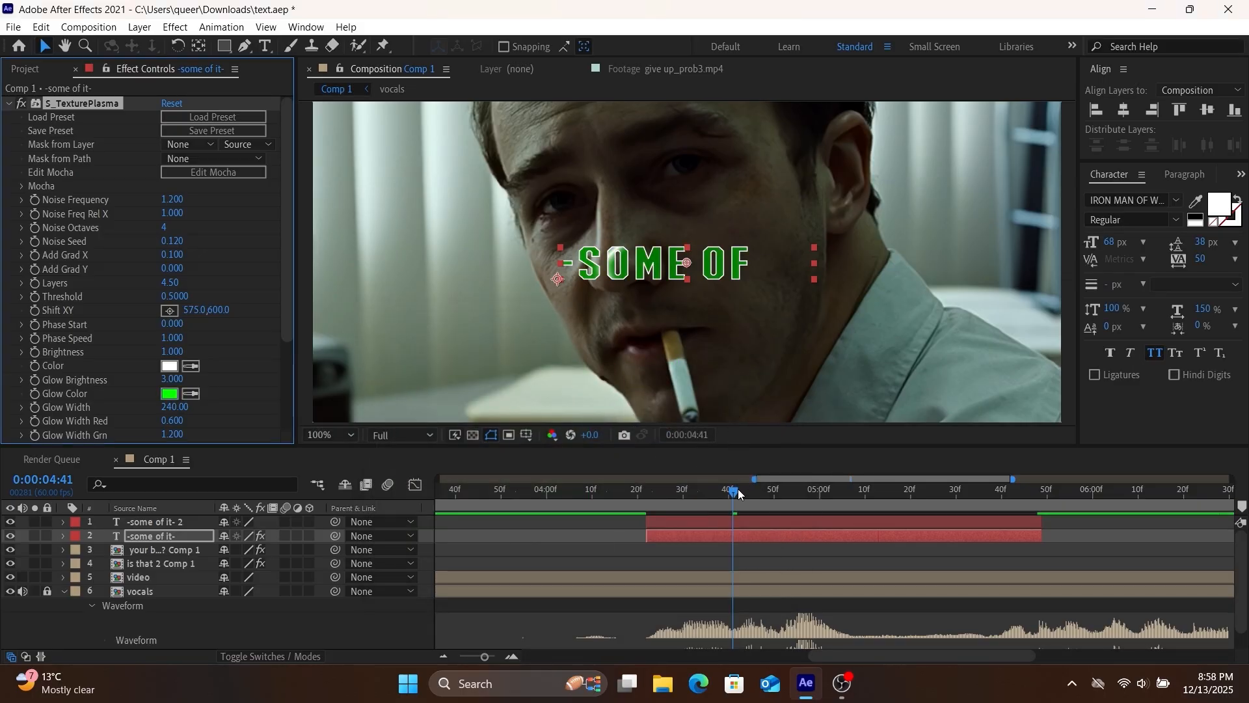
left_click_drag(784, 499, 773, 501)
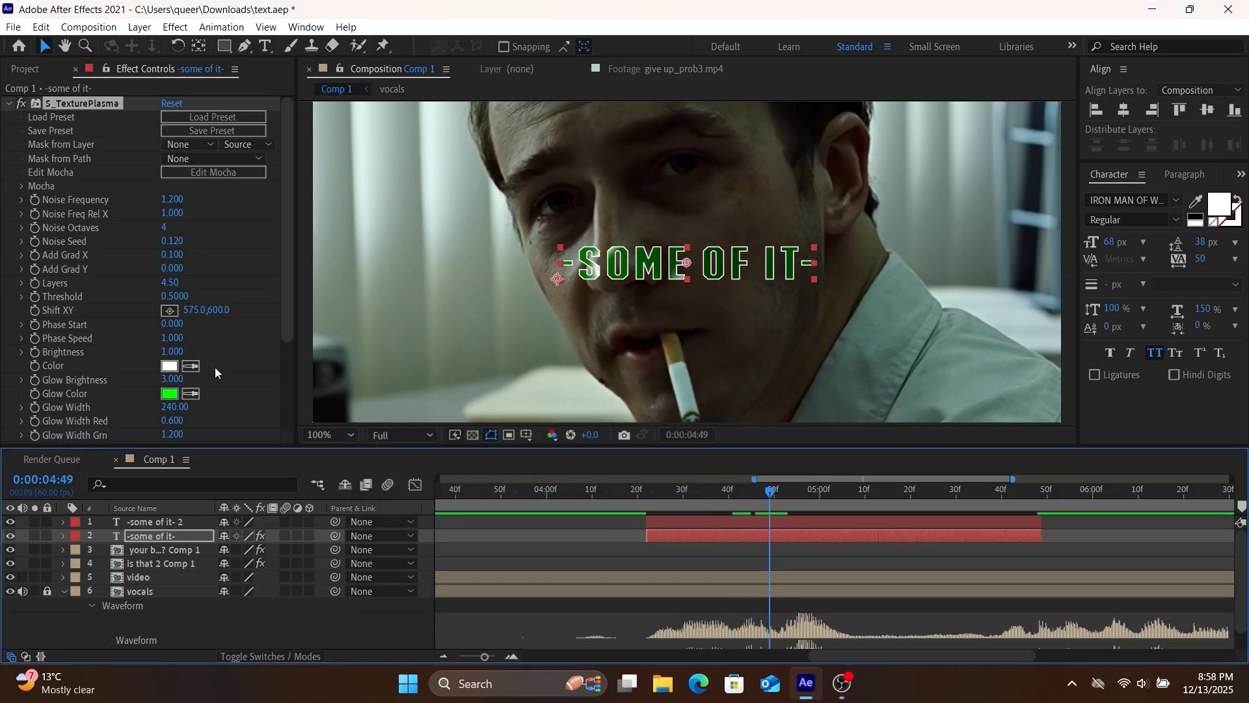
left_click(173, 339)
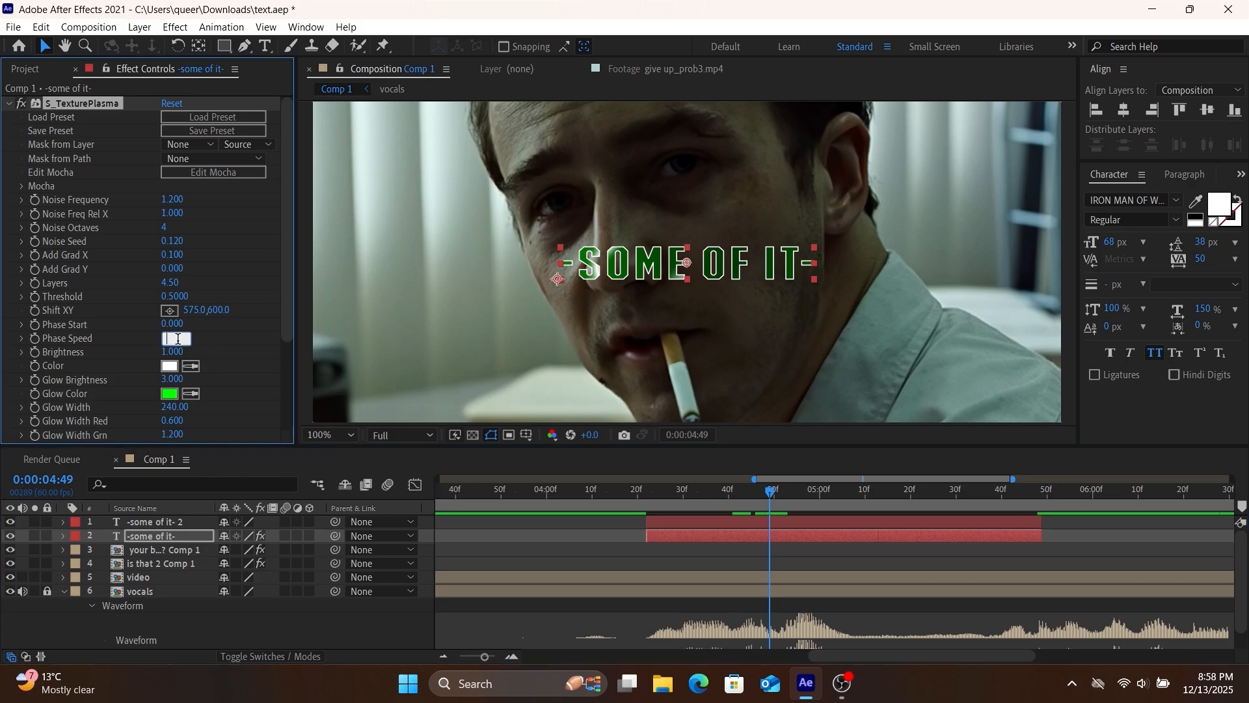
key("Return")
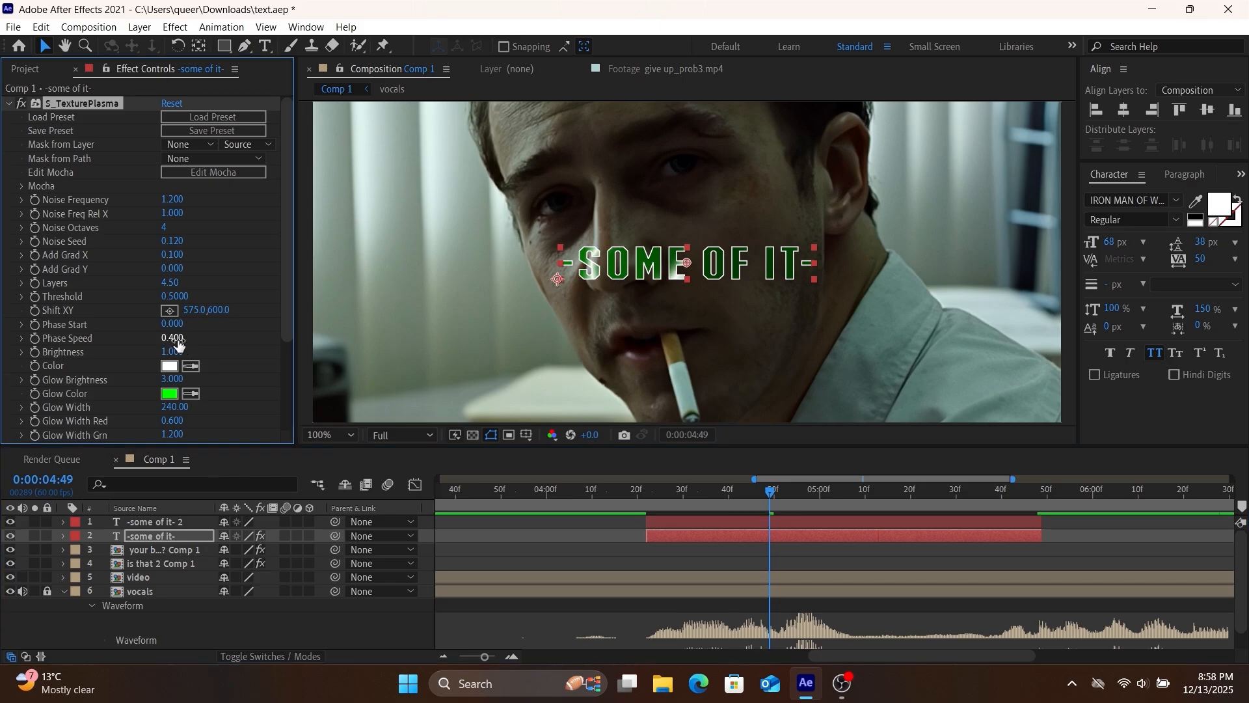
Pre-compose both "-some of it-" text layers, moving all attributes into the new composition
left_click(724, 522, "shift")
right_click(725, 522)
left_click(785, 438)
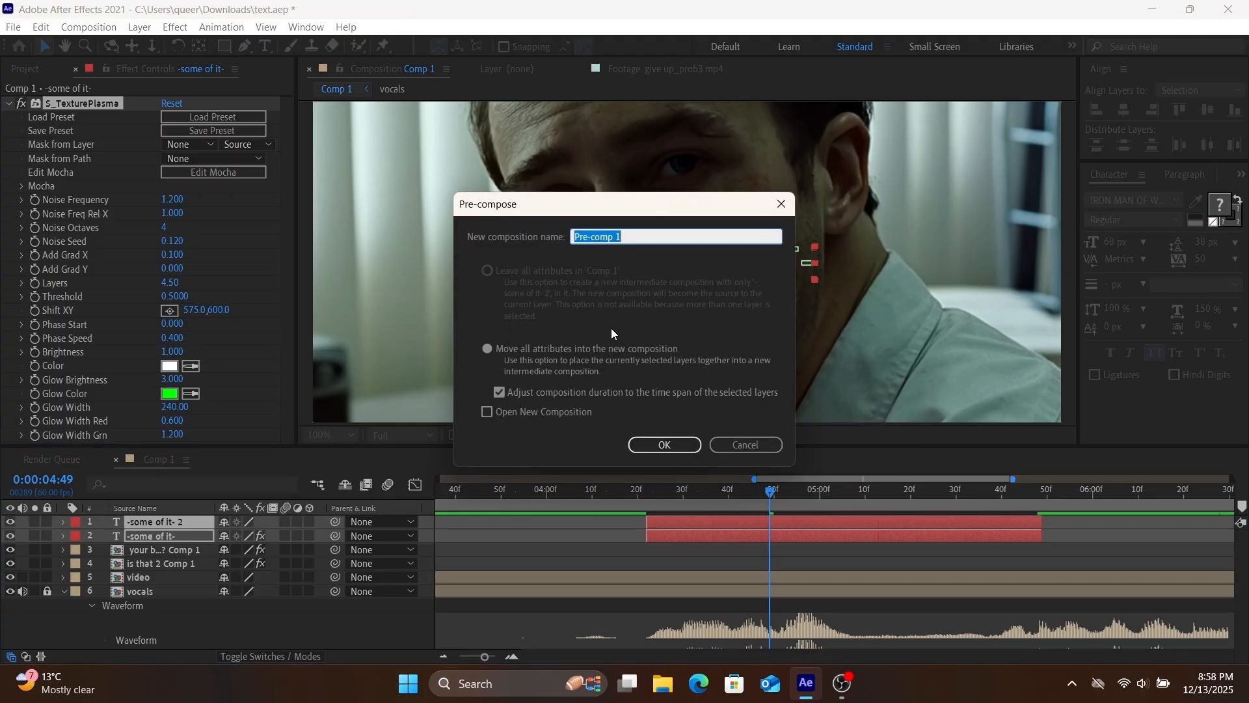
left_click(618, 350)
left_click(687, 448)
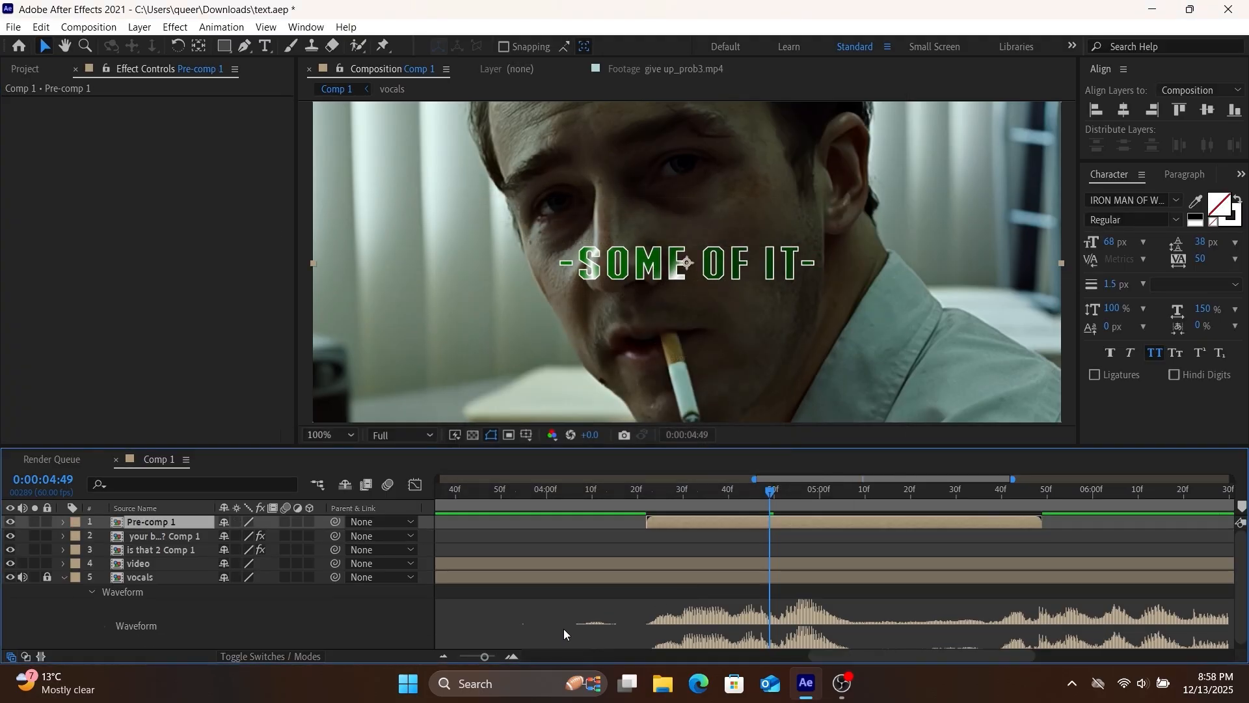
Copy the Bevel Alpha, Deep Glow and Drop Shadow effects from "is that 2 Comp 1" onto the pre-composed "-some of it-" layer
left_click_drag(490, 658, 460, 657)
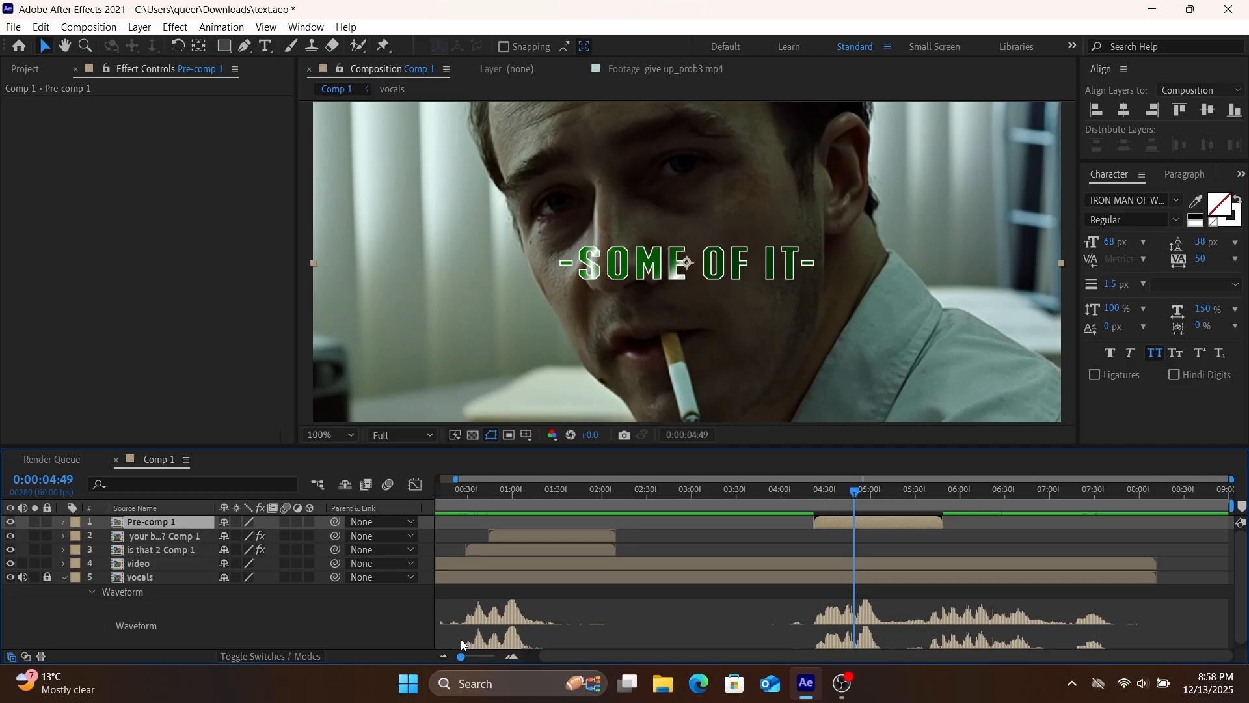
left_click(563, 550)
left_click_drag(814, 494, 519, 552)
left_click(205, 332)
key("ctrl+a")
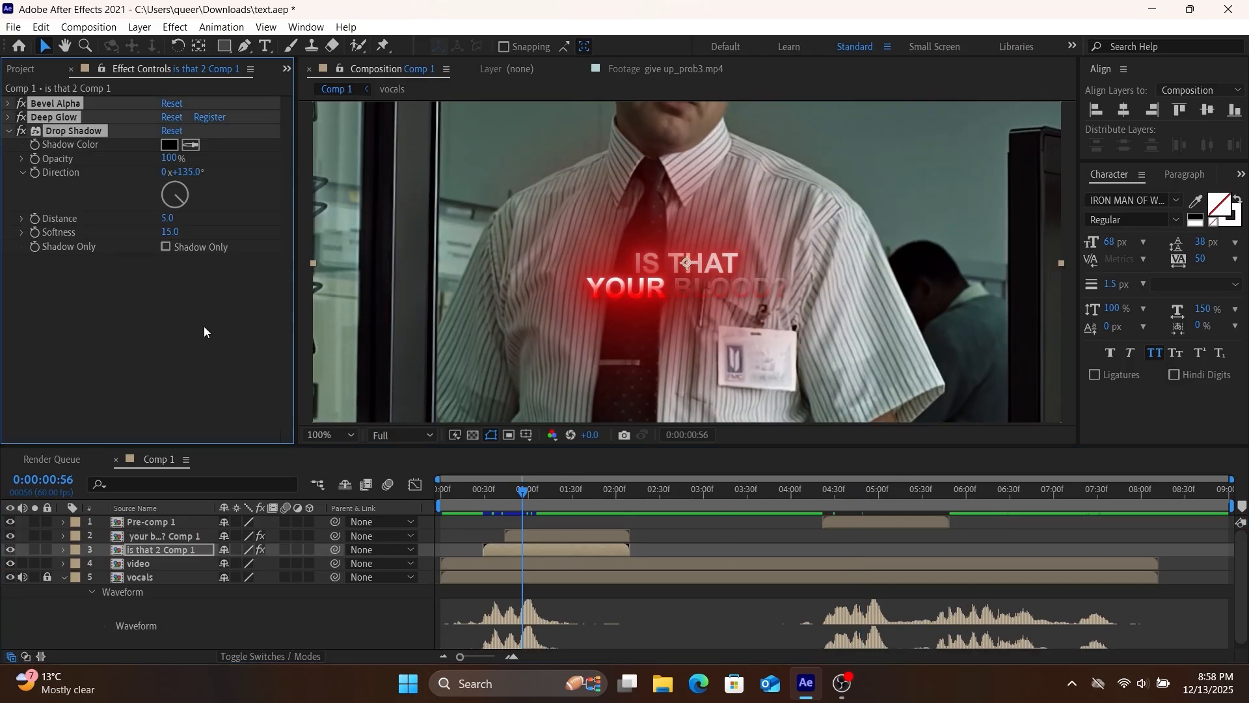
left_click_drag(530, 496, 873, 525)
left_click(862, 519)
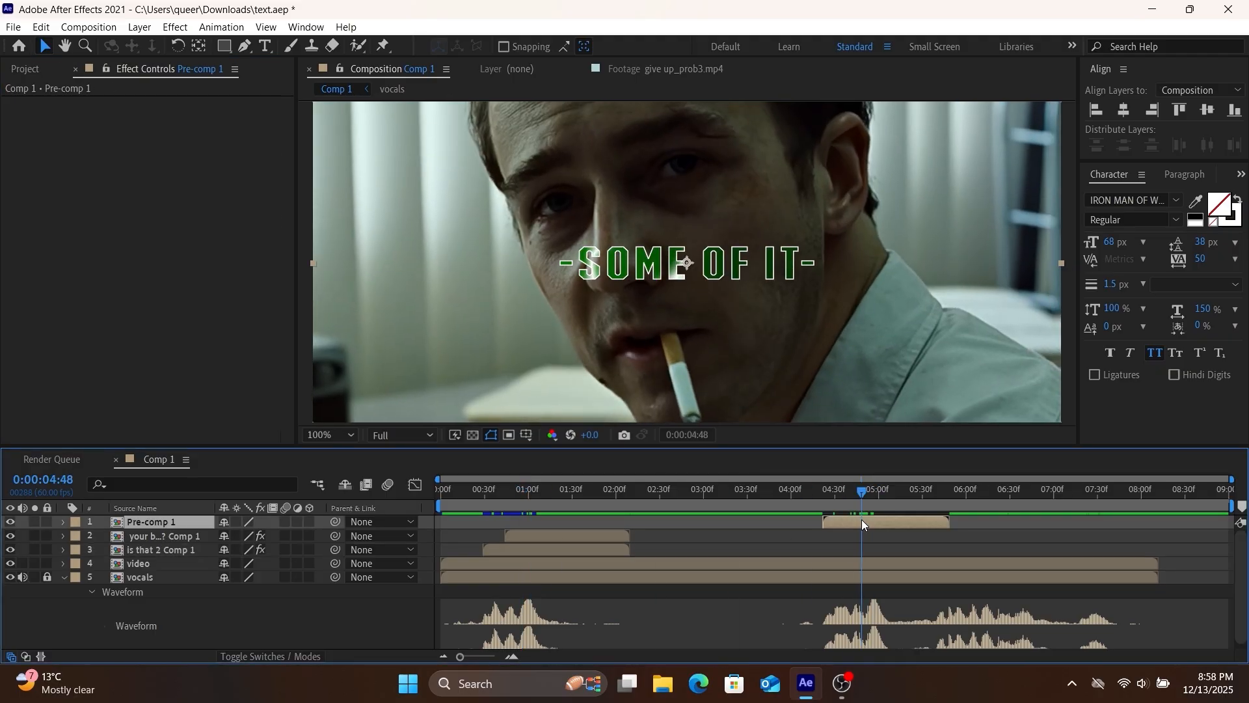
Change the Deep Glow tint color on the pre-composed "-some of it-" layer to bright green and play back the result
scroll(194, 381, "down", 5)
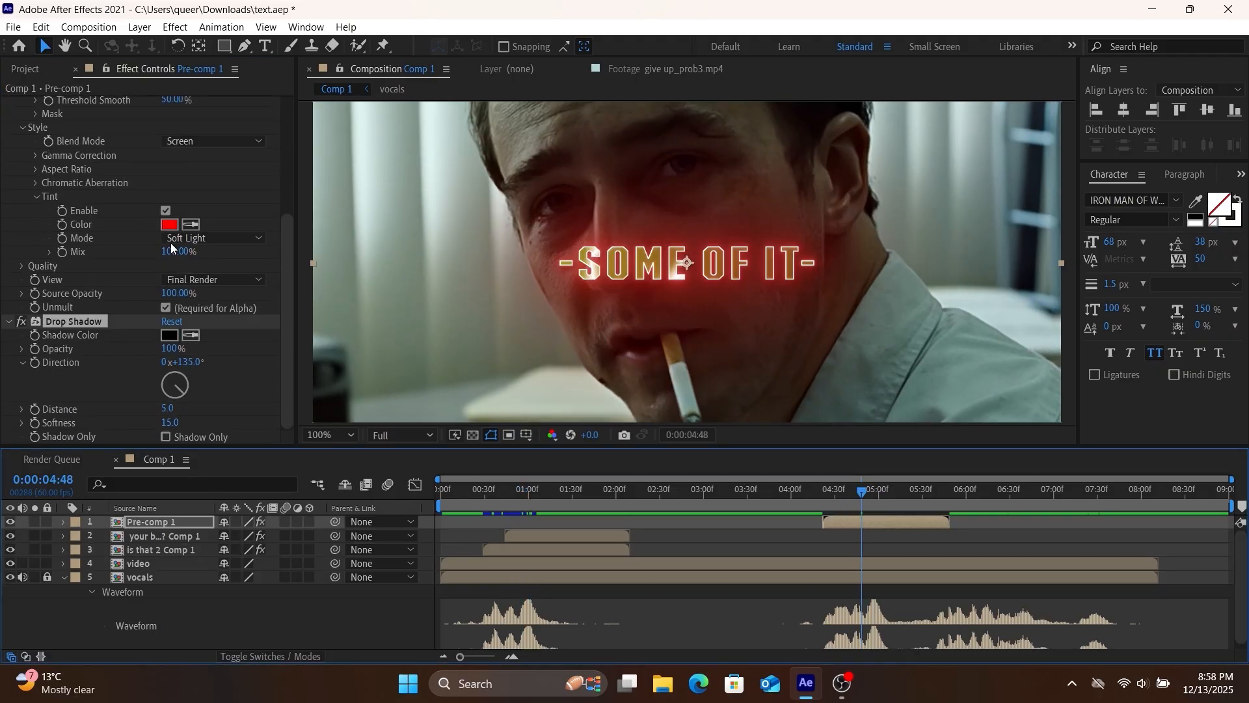
left_click(169, 224)
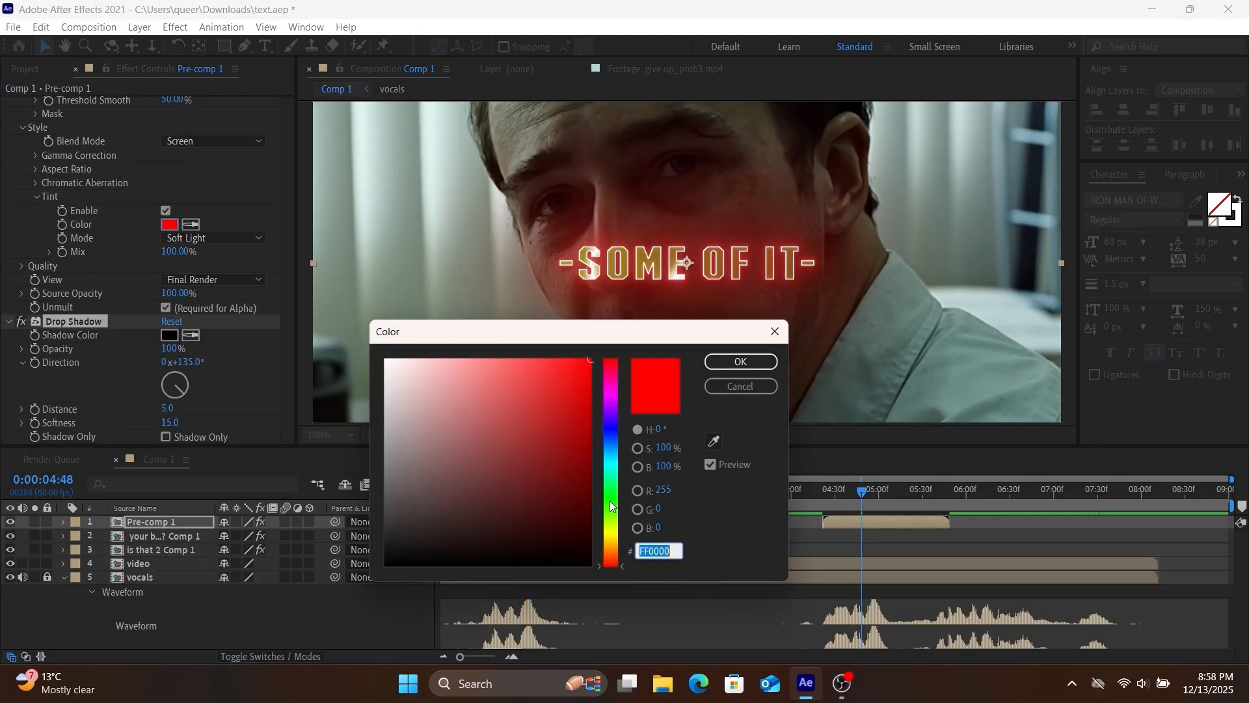
left_click(611, 501)
left_click(739, 363)
left_click_drag(896, 491, 791, 522)
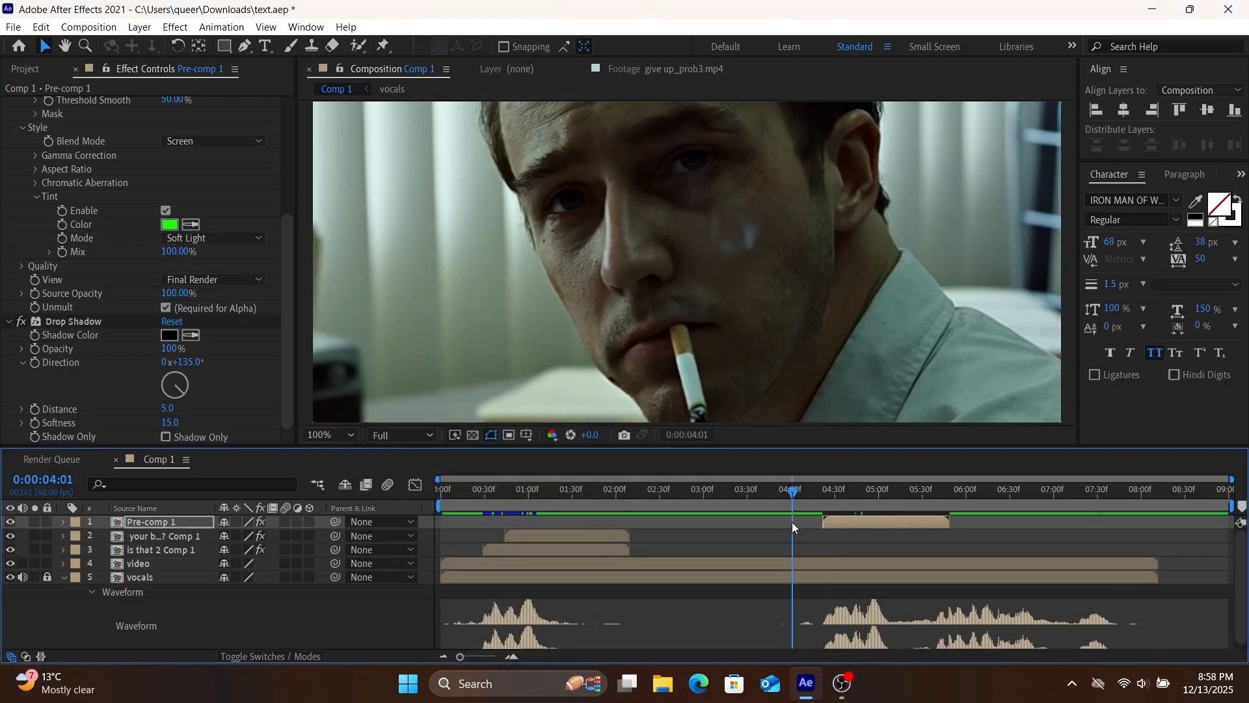
key("space")
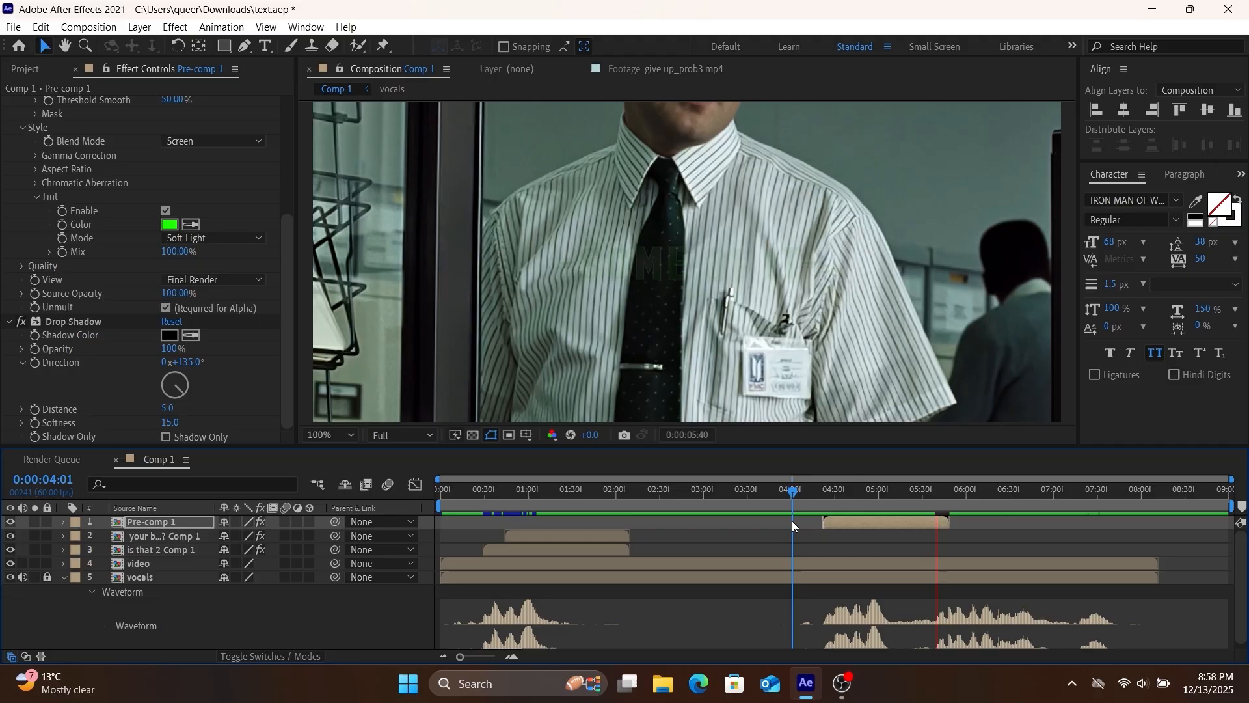
left_click_drag(792, 521, 768, 558)
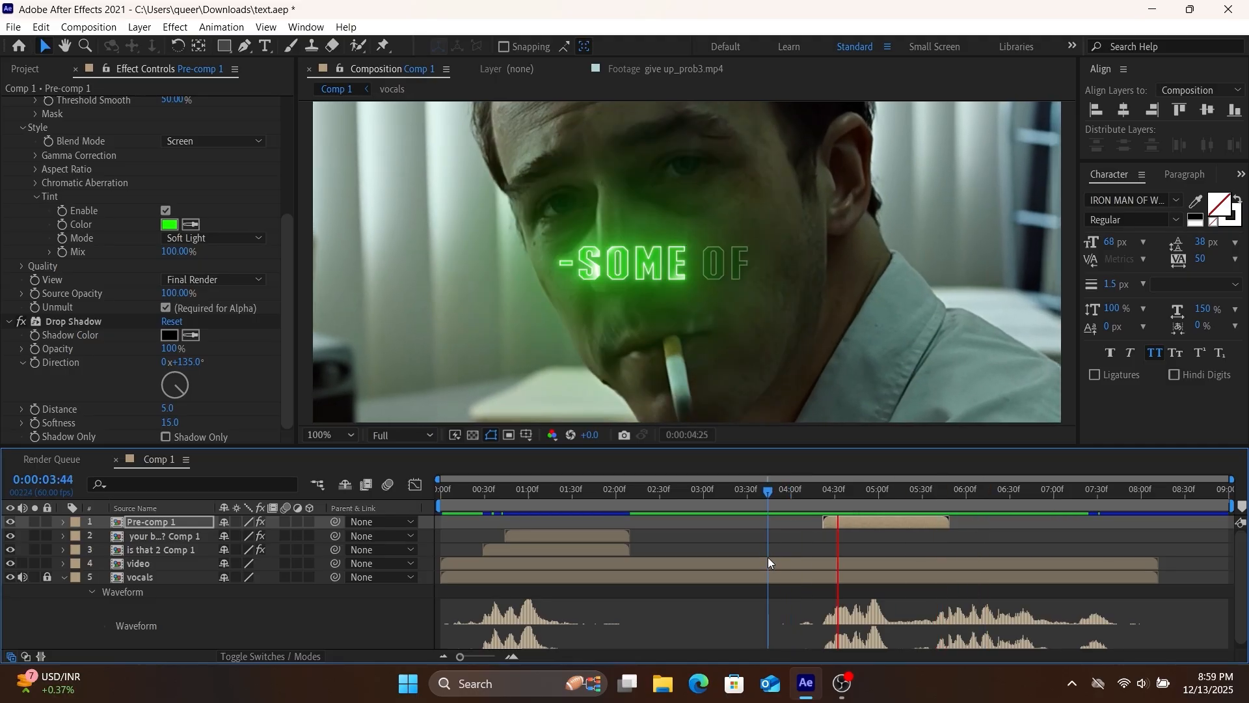
key("space")
left_click_drag(909, 496, 798, 530)
key("space")
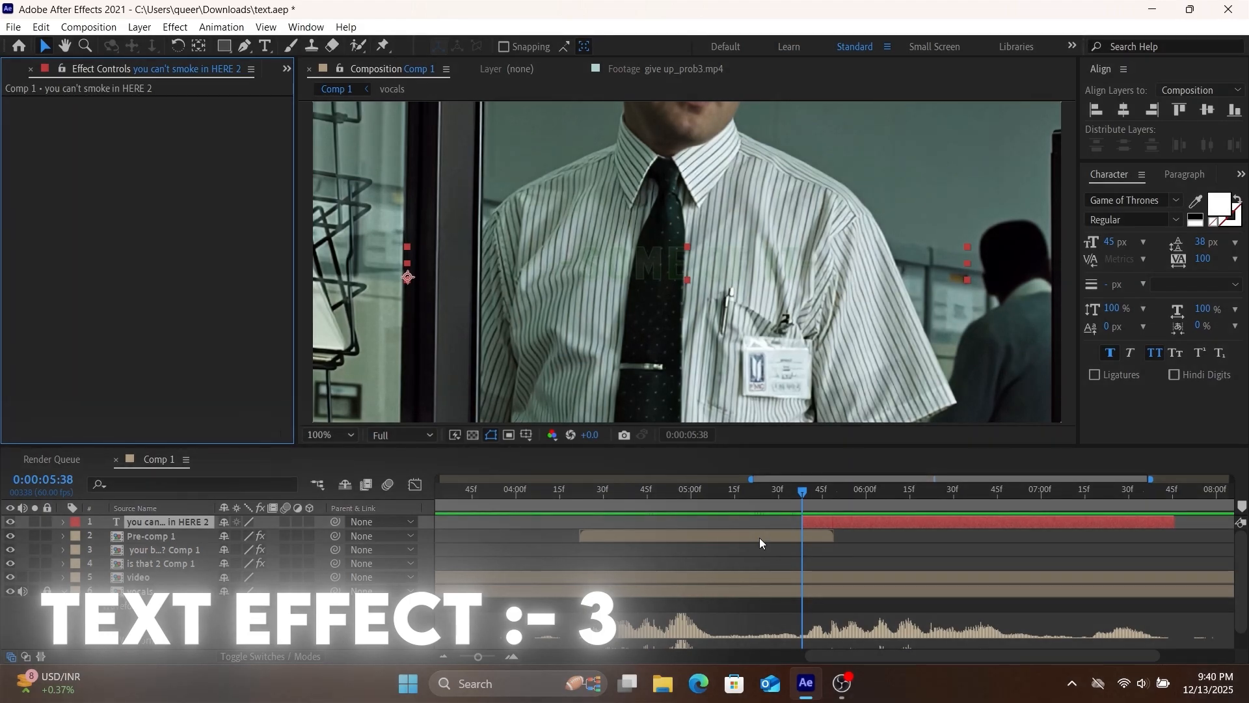
Play back the "you can't smoke in HERE 2" text section twice to review its word-by-word reveal
key("space")
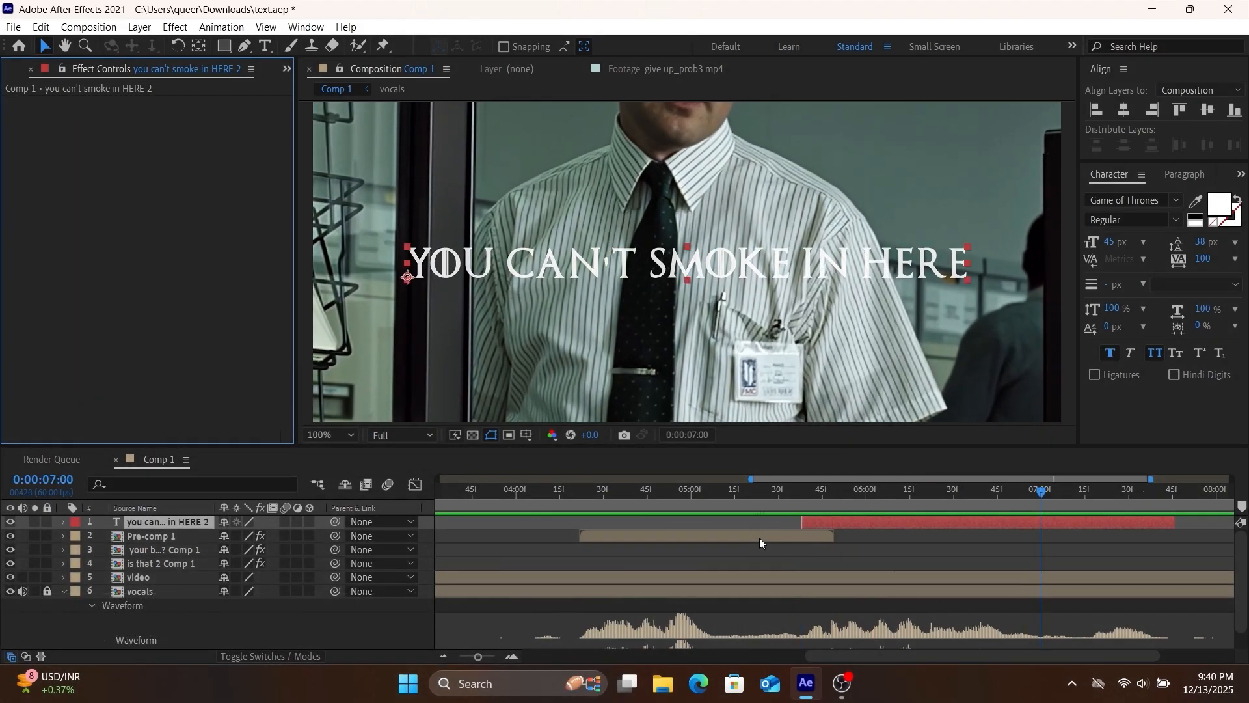
key("space")
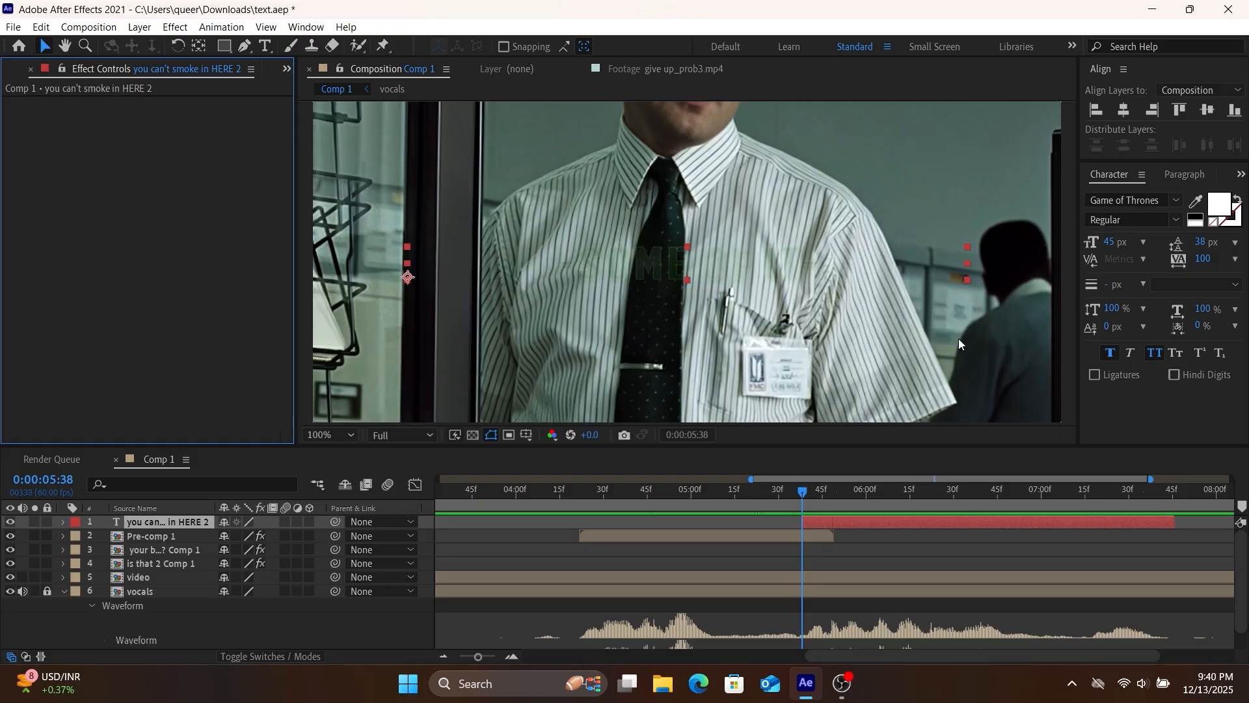
key("space")
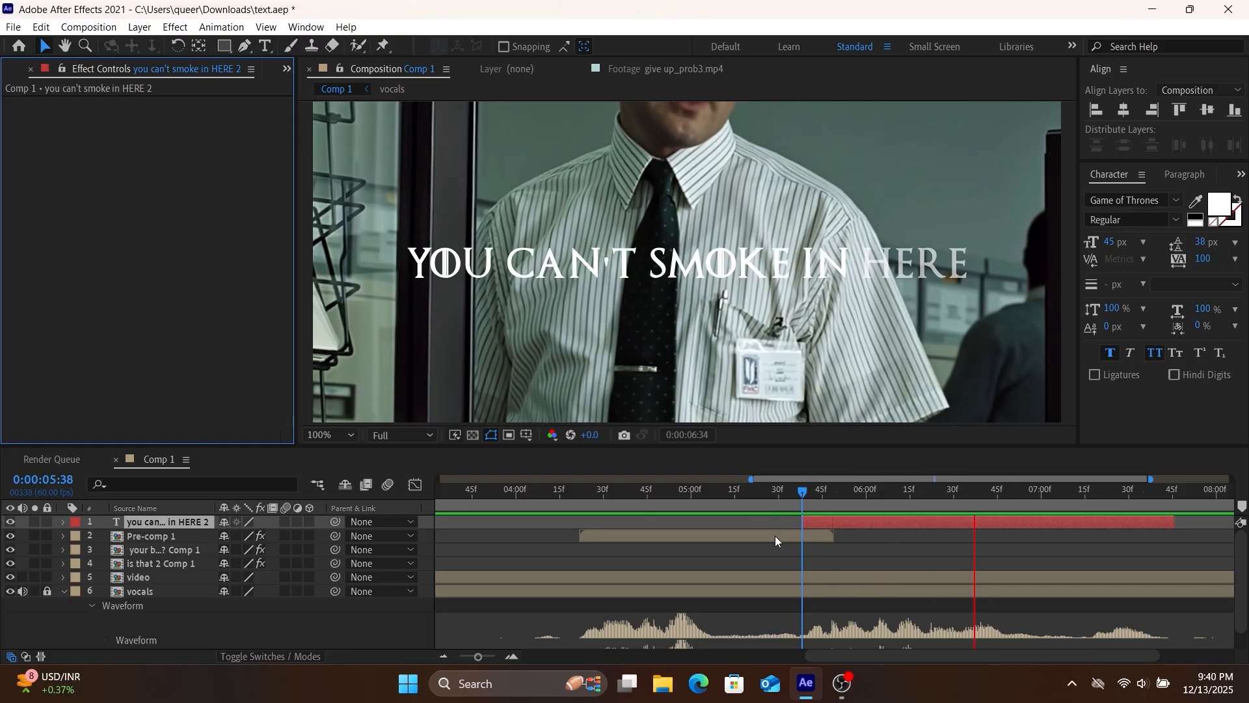
key("space")
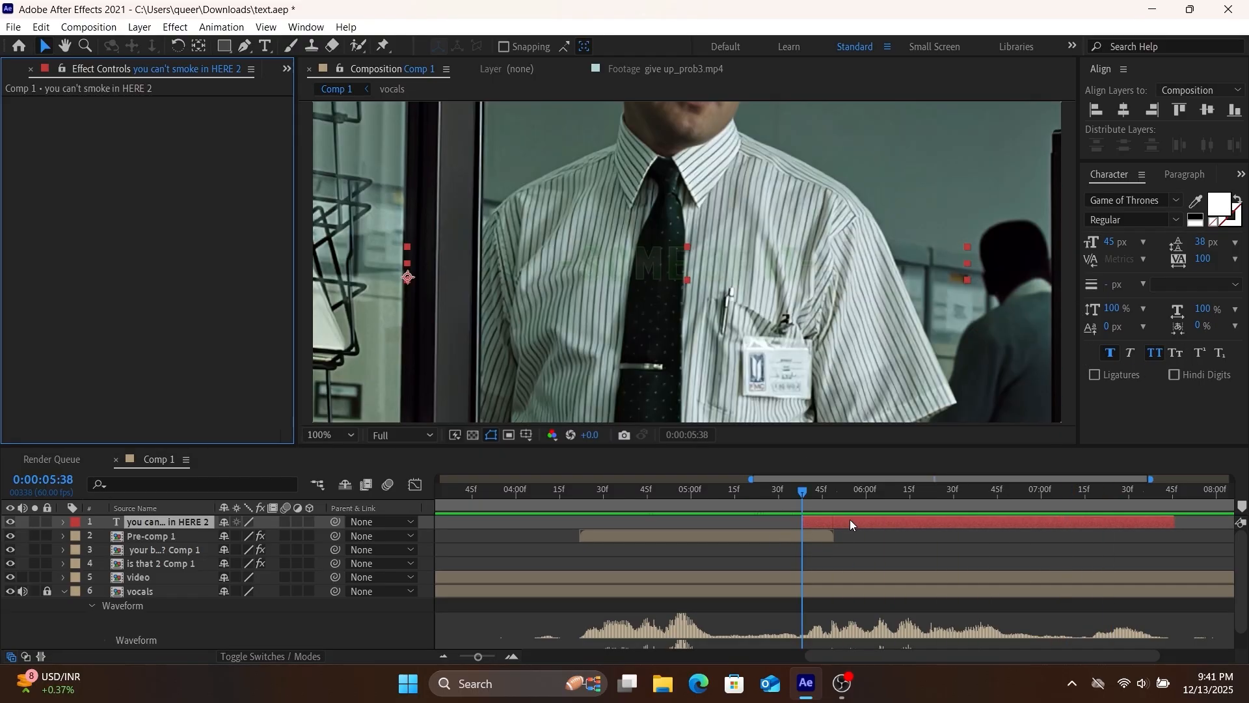
Pre-compose the "you can't smoke in HERE 2" text layer, moving all attributes into the new composition
left_click_drag(822, 494, 911, 521)
right_click(910, 520)
left_click(955, 441)
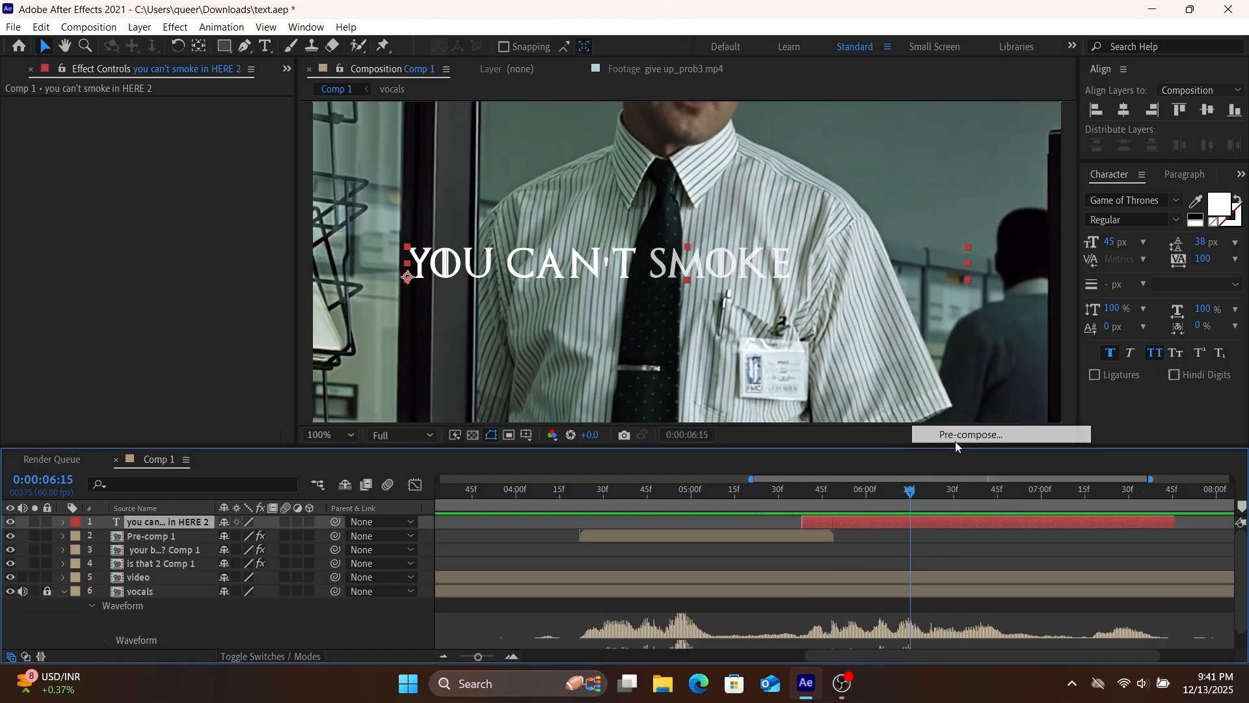
left_click(608, 349)
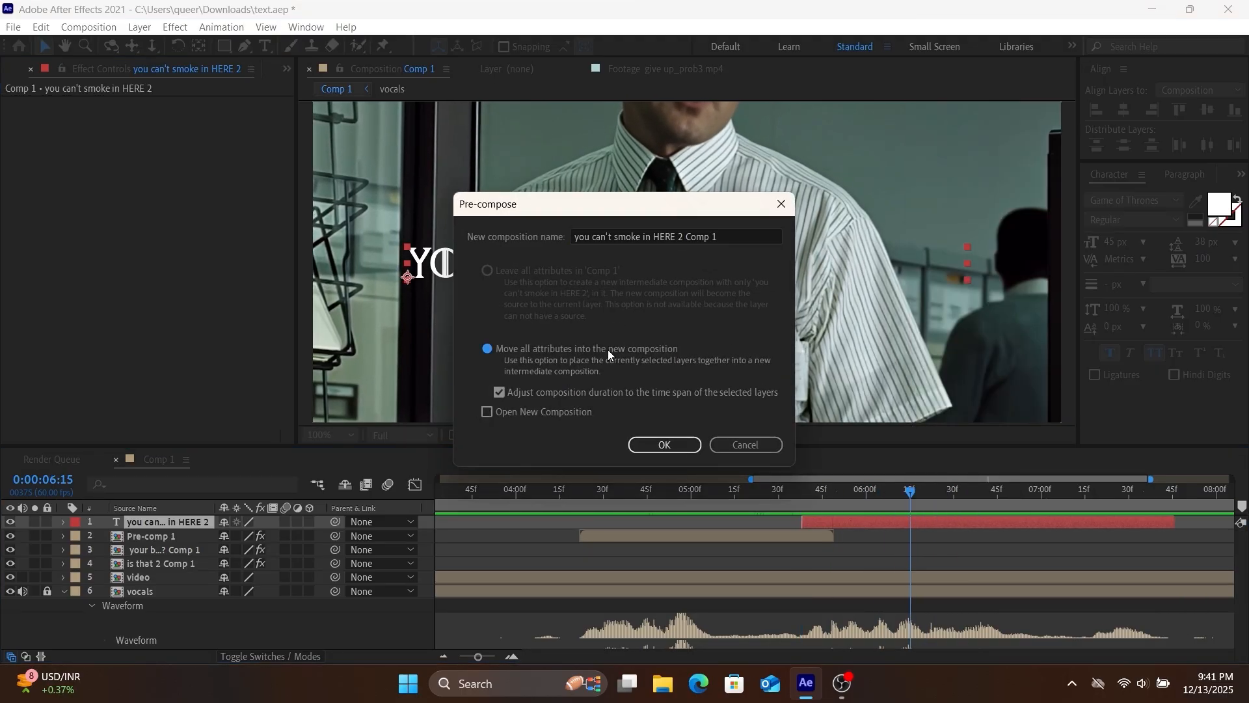
left_click(690, 447)
Apply the S_TextureCells effect to the pre-composed "you can't smoke in HERE 2" layer
left_click_drag(910, 493, 969, 498)
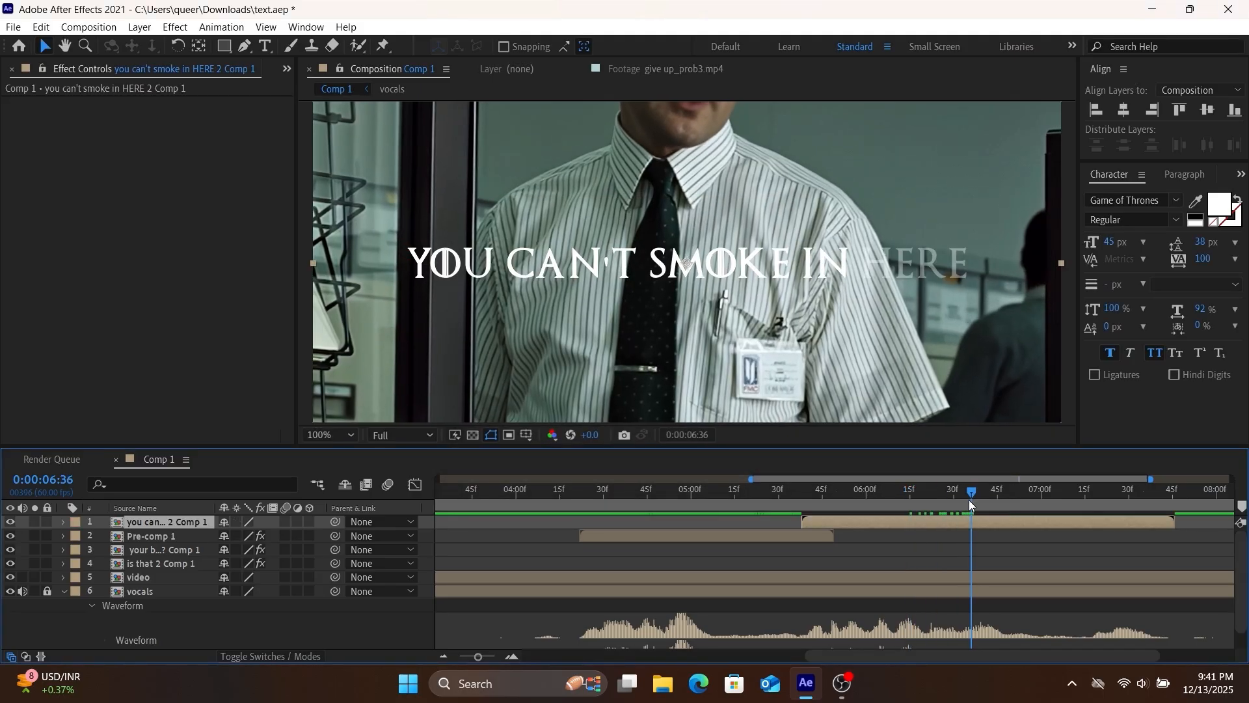
key("ctrl+space")
type("text")
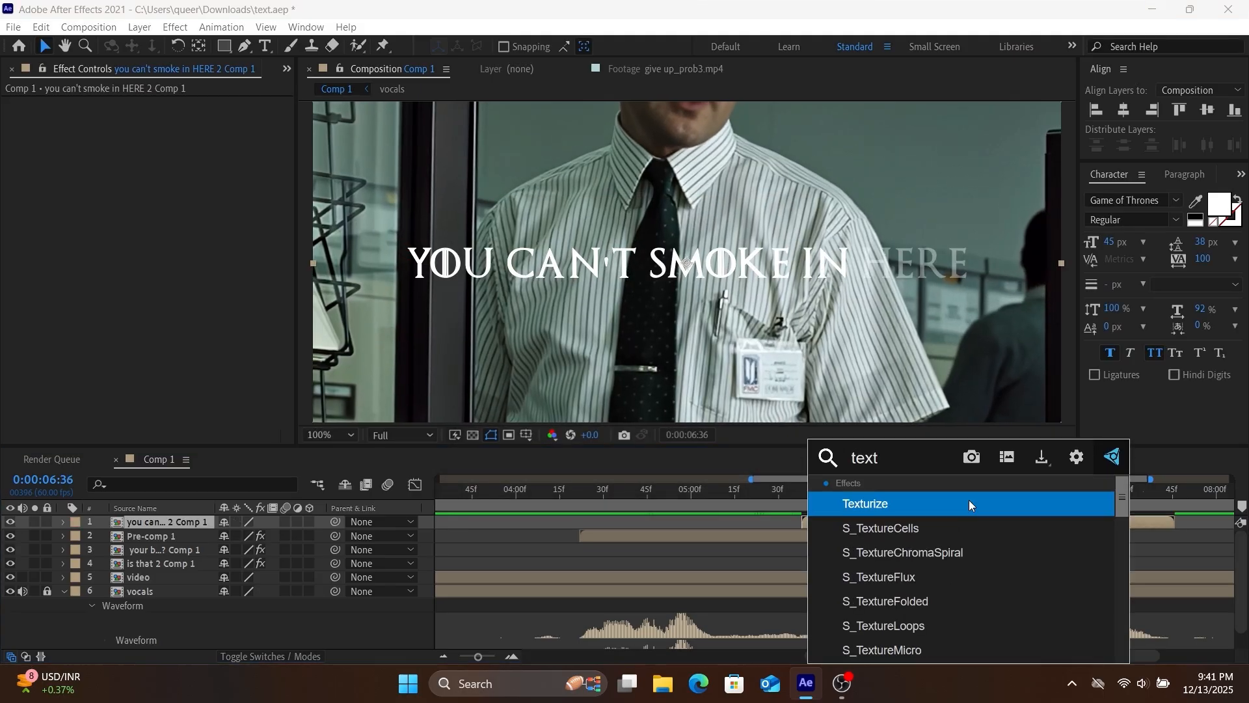
type("ure")
key("Return")
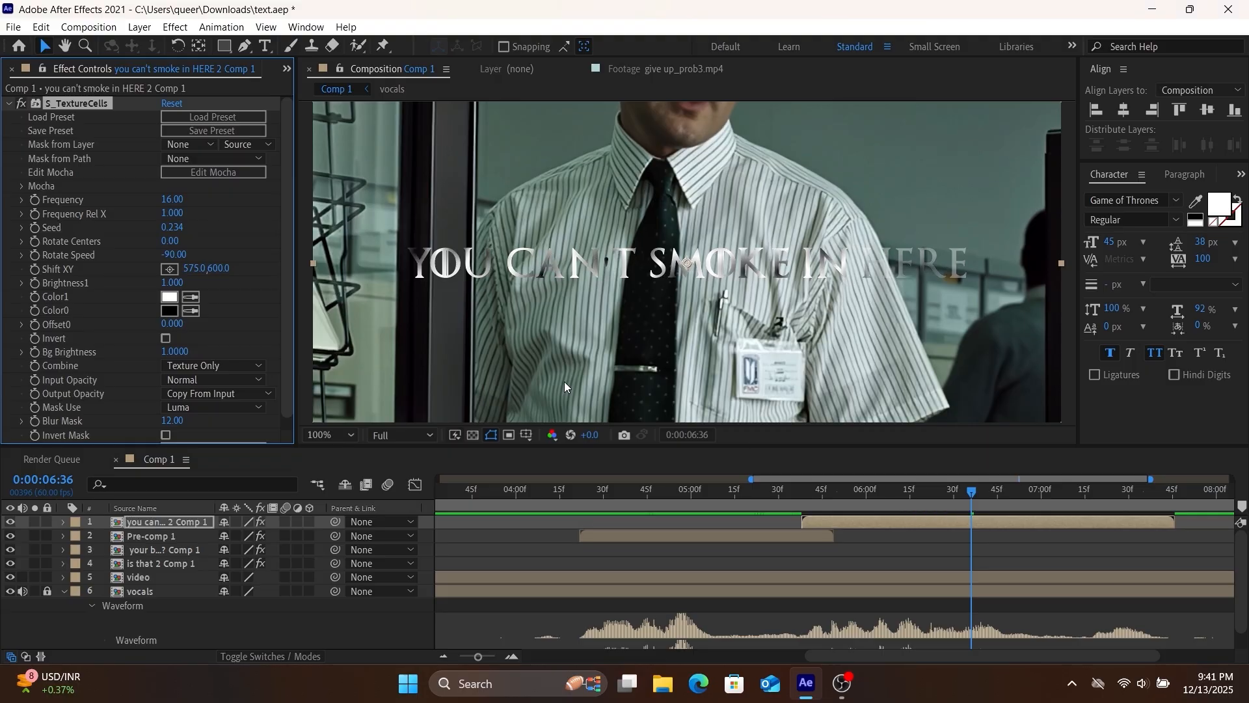
Set the S_TextureCells Color1 to bright blue, 00C1FF
left_click(169, 297)
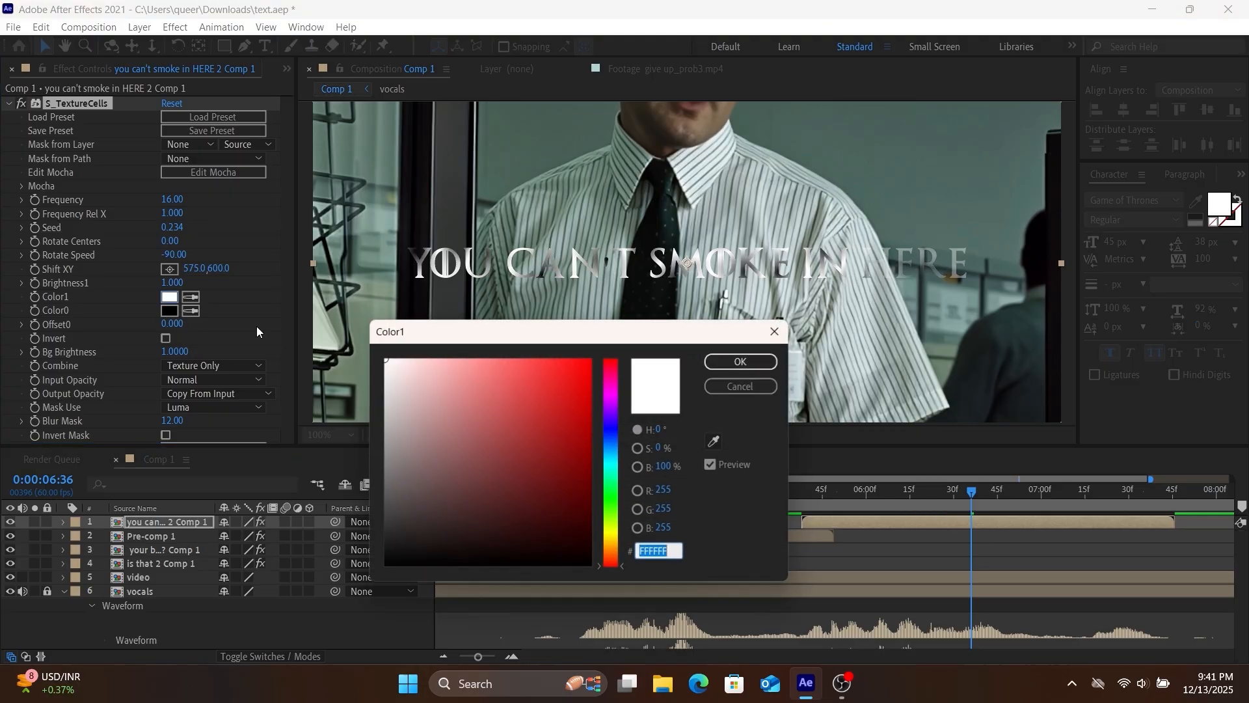
left_click(613, 457)
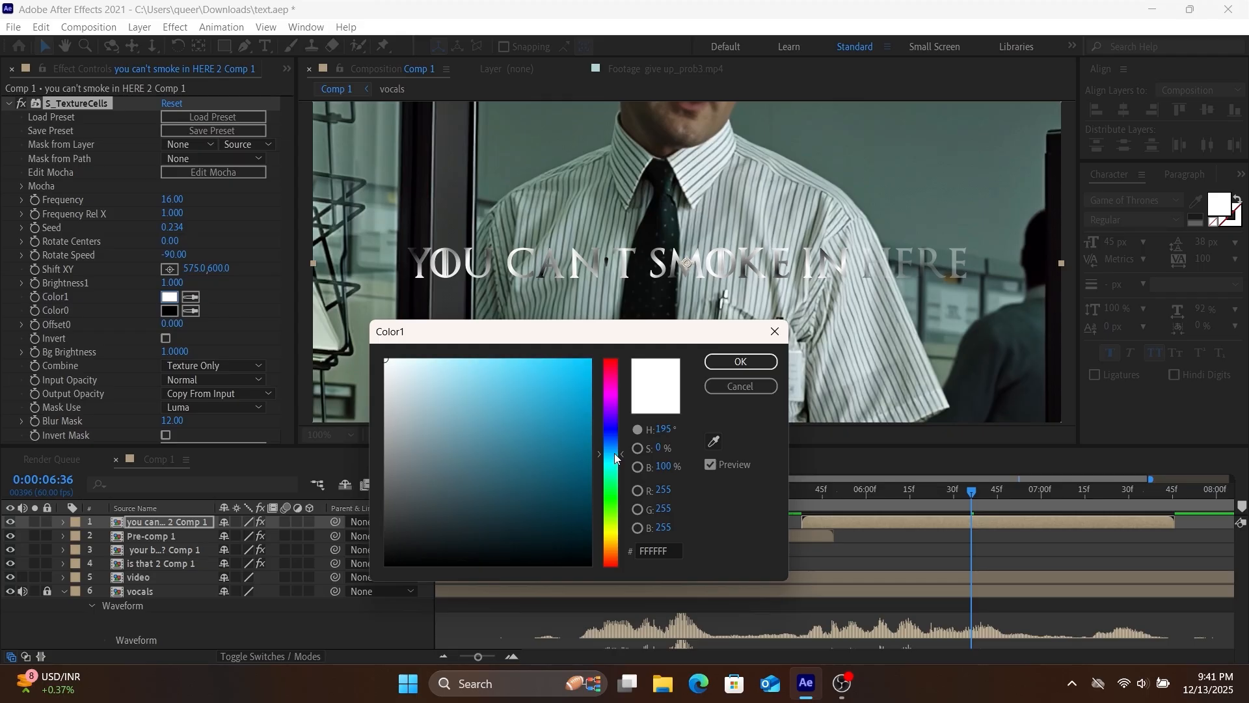
left_click_drag(584, 379, 616, 327)
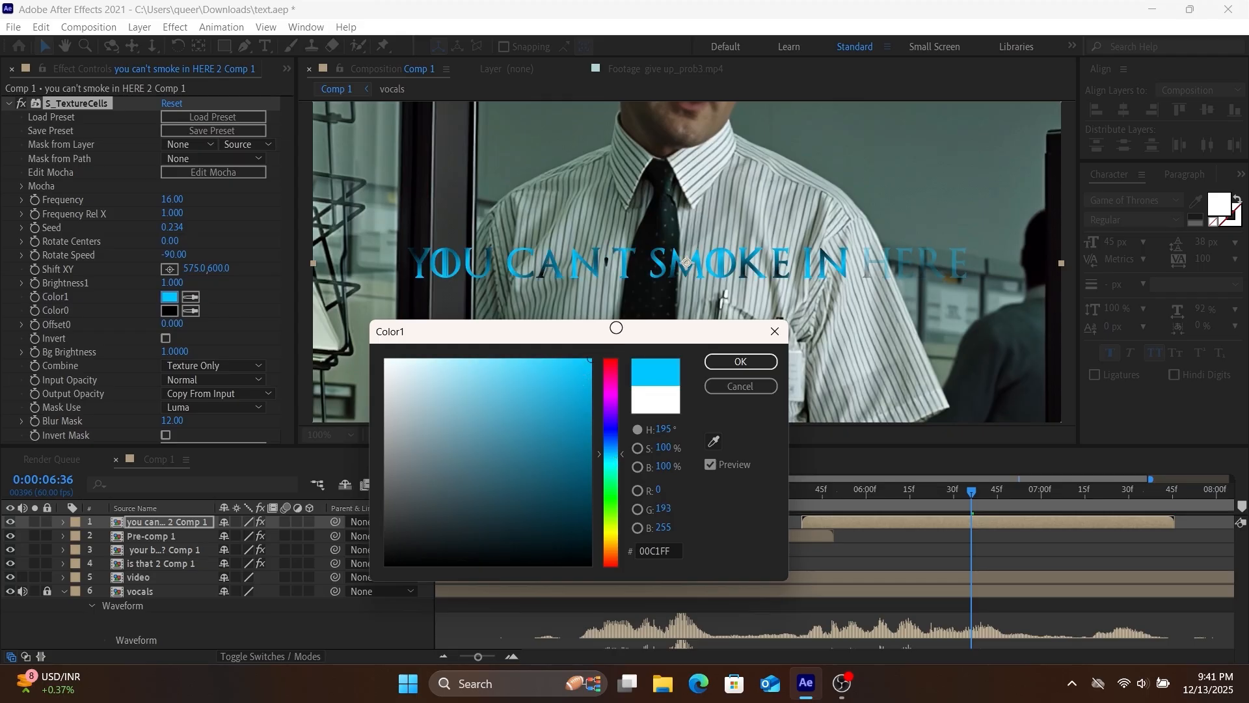
left_click(727, 369)
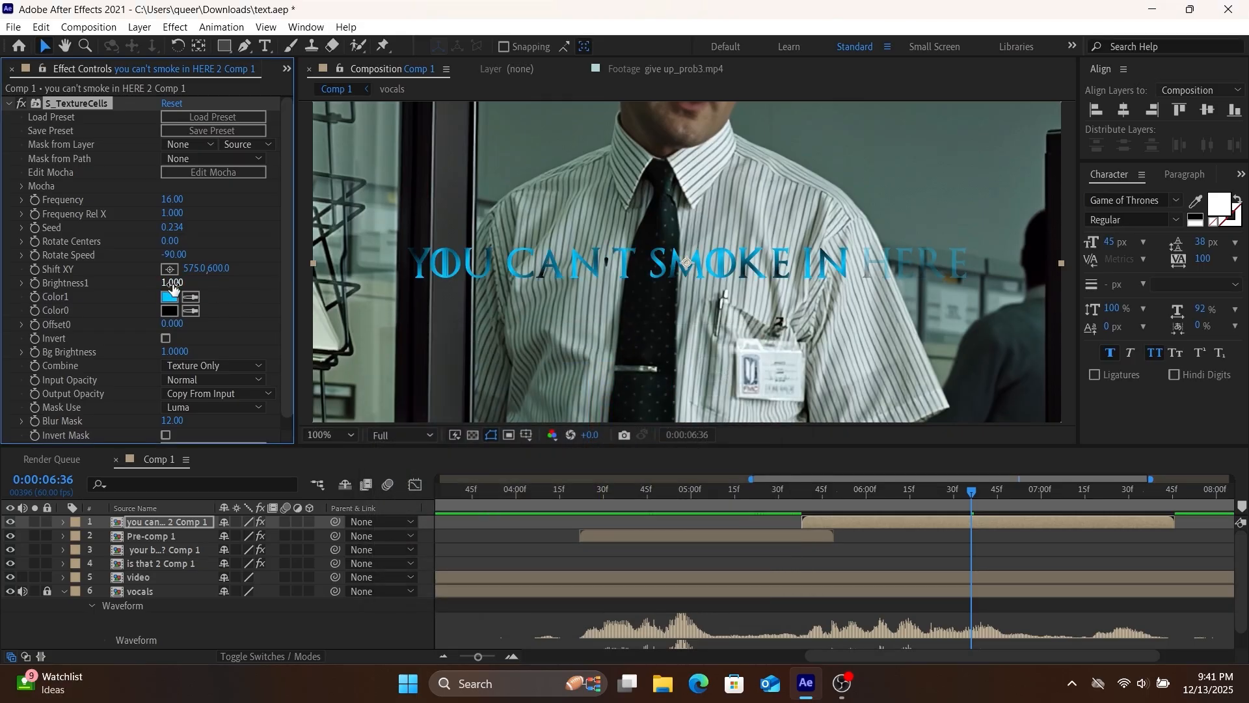
Set the cell texture's Brightness1 to 1.5 and enable Invert
left_click(173, 283)
type("1.5")
key("Return")
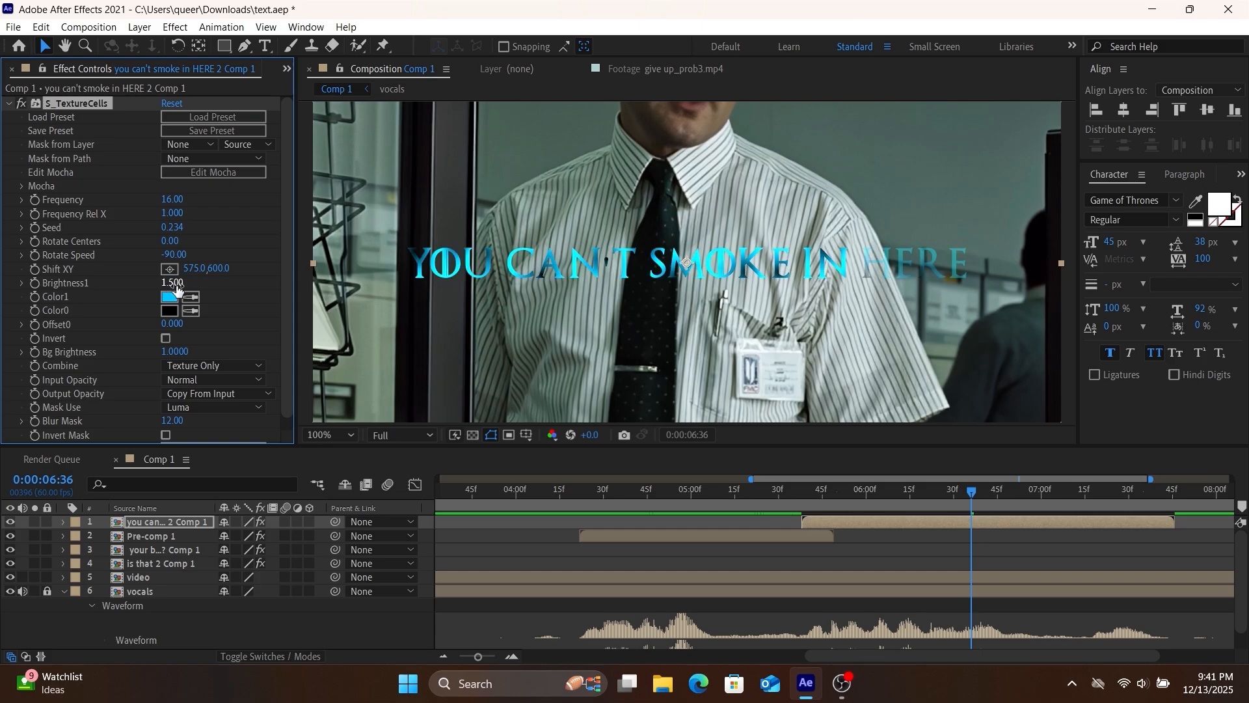
left_click(166, 339)
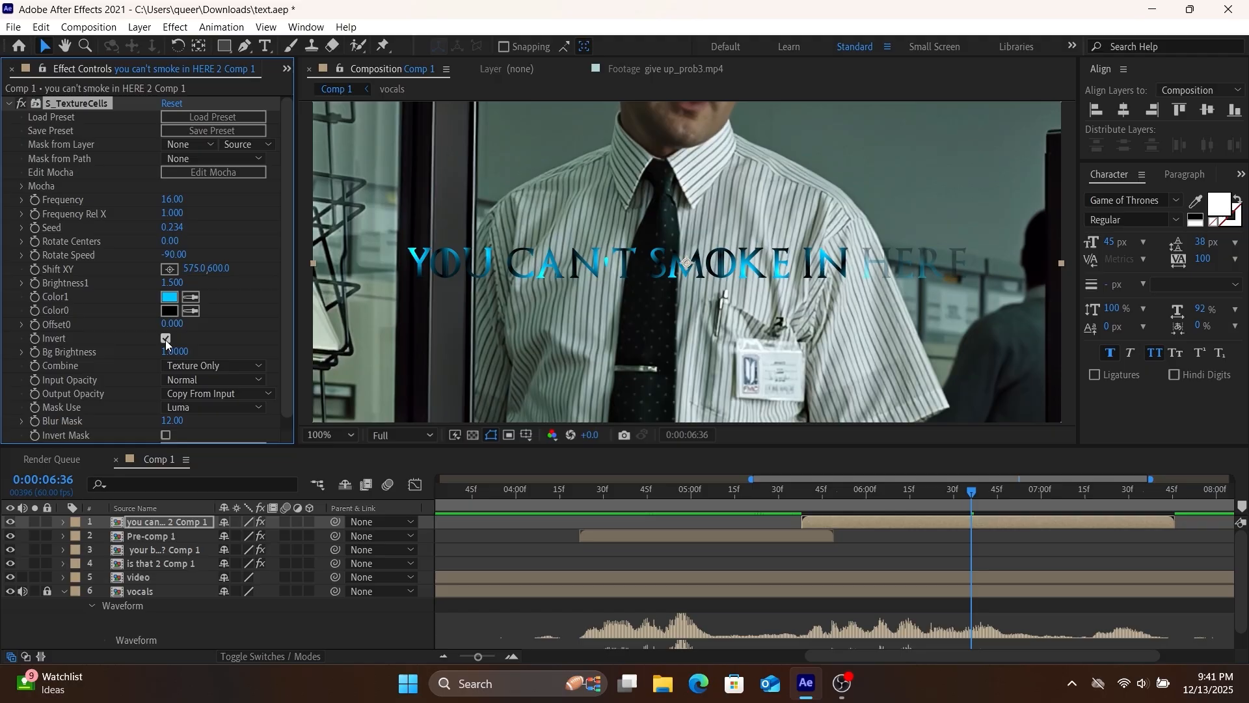
left_click(7, 104)
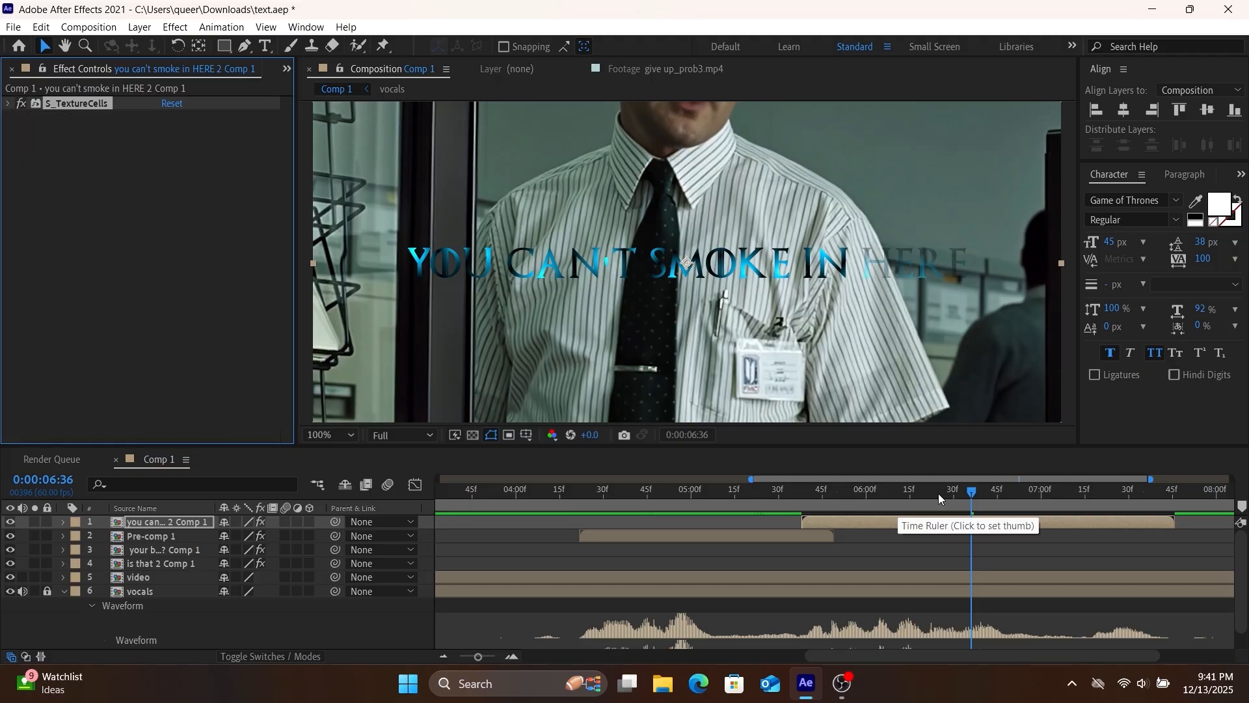
Copy the Bevel Alpha, Deep Glow and Drop Shadow effects from Pre-comp 1 onto the "you can't smoke in HERE 2 Comp 1" layer
left_click_drag(939, 493, 669, 560)
left_click(654, 535)
left_click(231, 262)
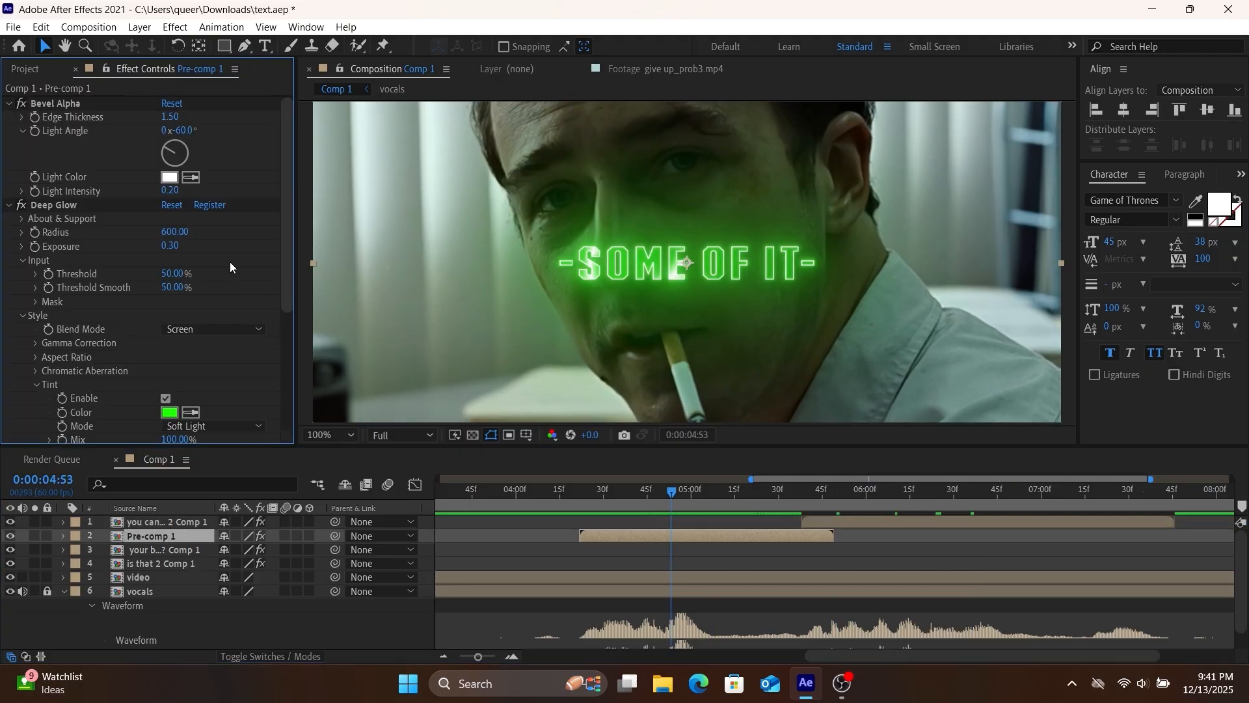
key("ctrl+a")
left_click(951, 491)
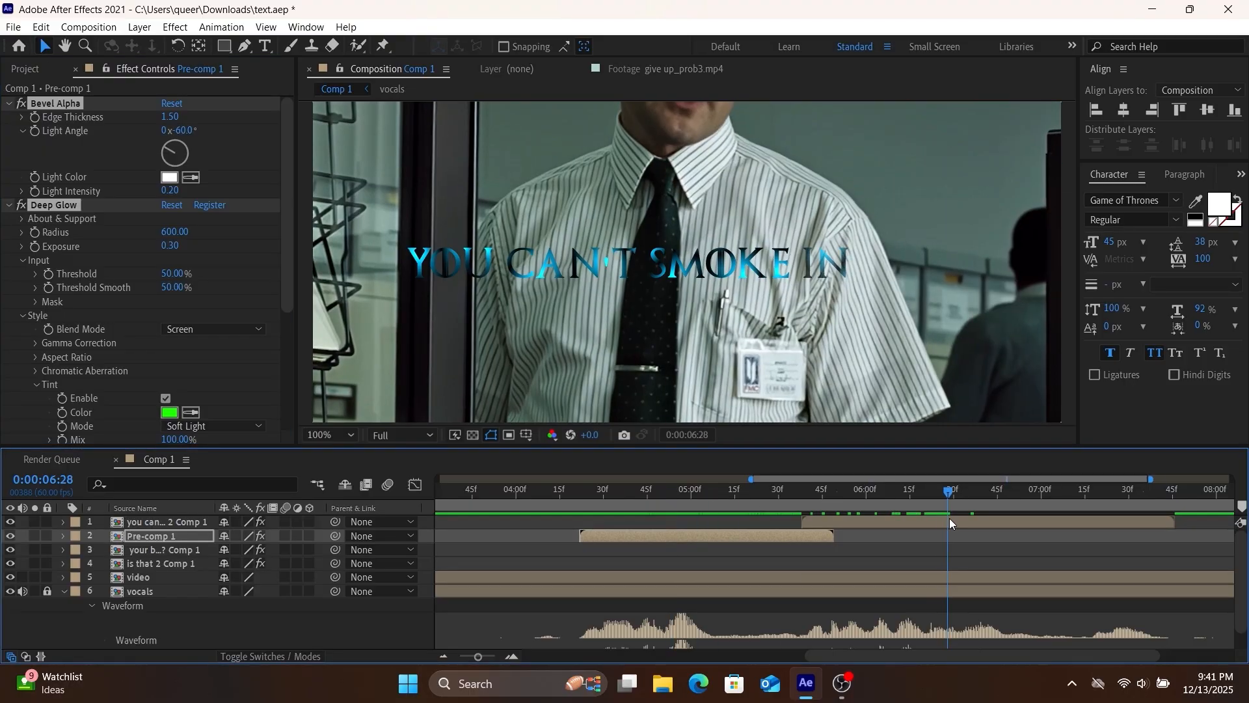
left_click(947, 520)
key("ctrl+v")
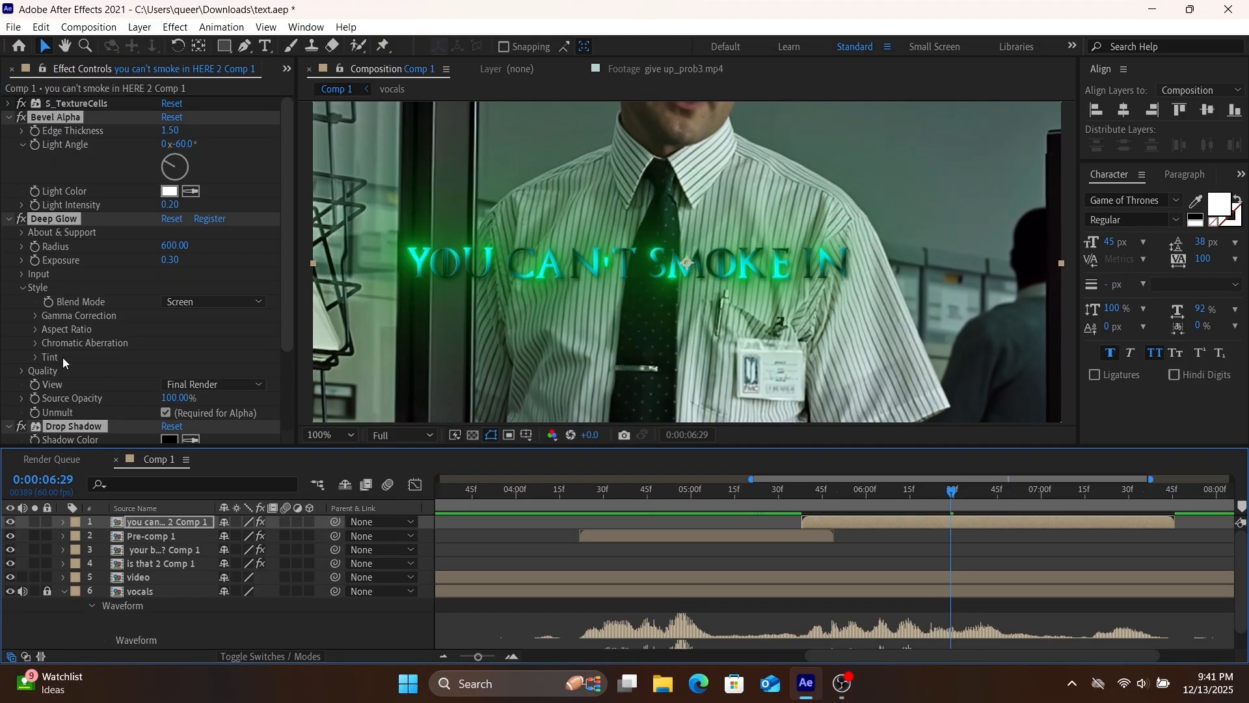
Change the Deep Glow tint color on the "you can't smoke in HERE" layer to blue 00C6FF and play back the result
left_click(35, 356)
left_click(168, 384)
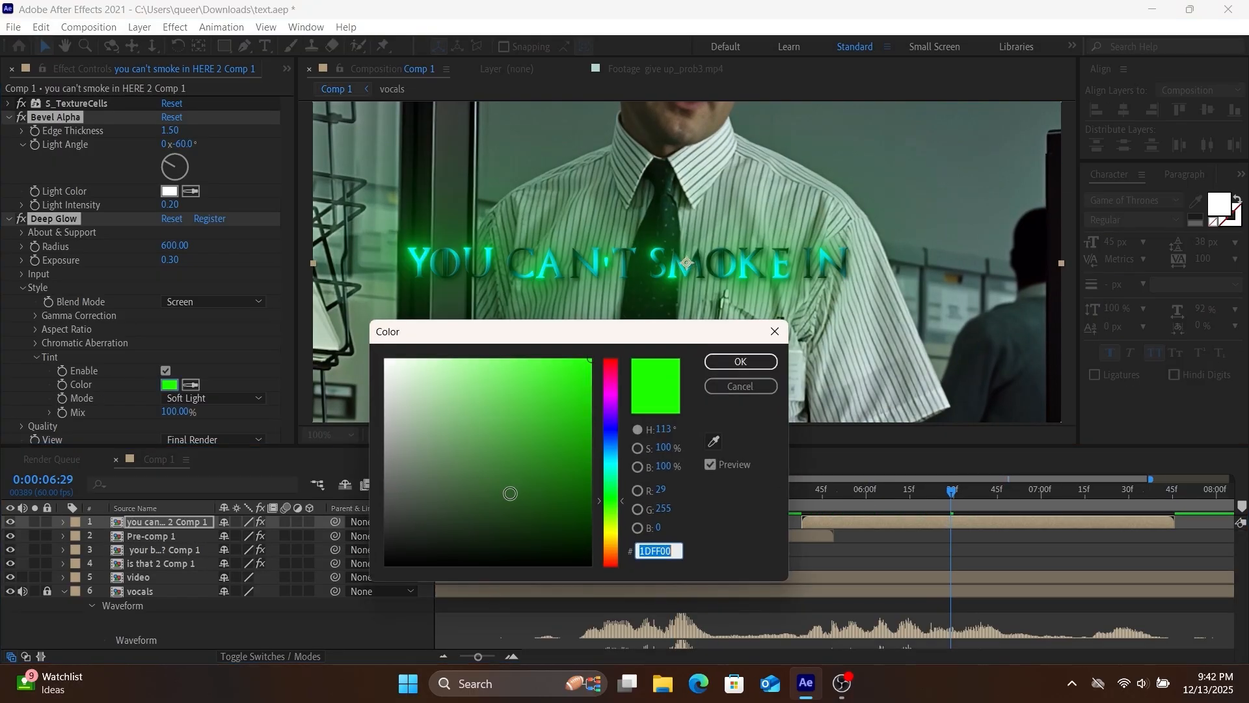
left_click(611, 451)
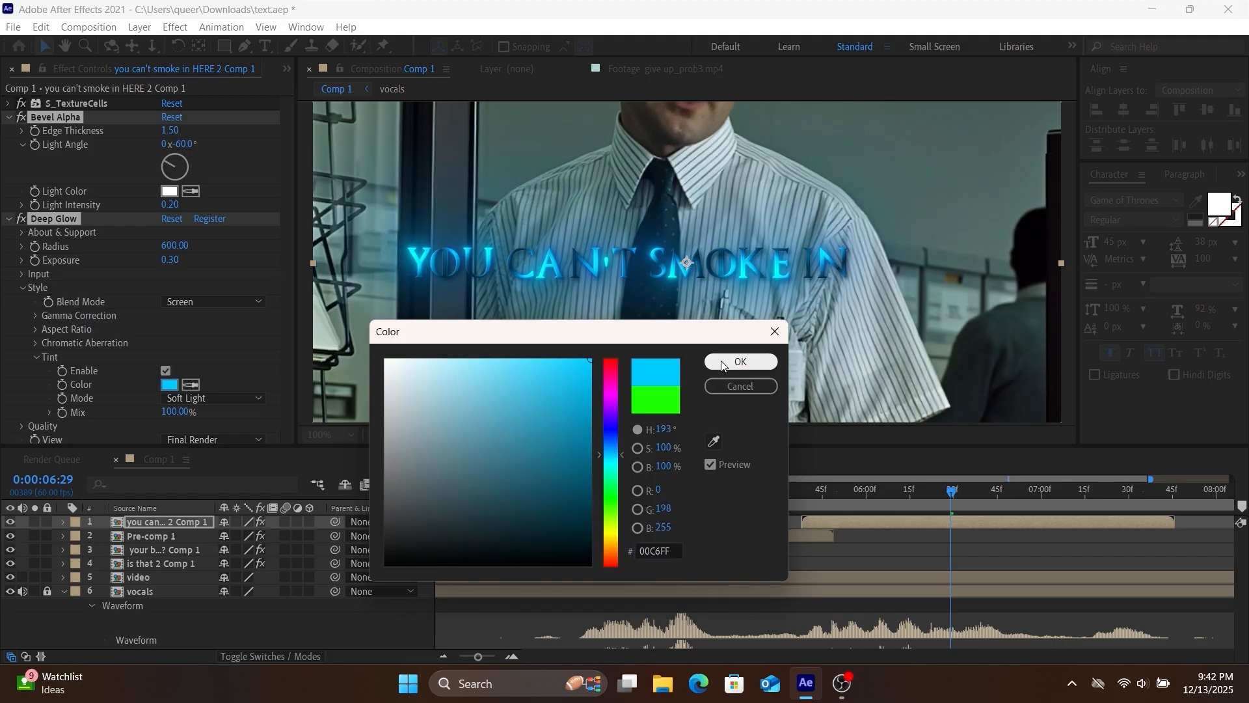
left_click(729, 362)
key("space")
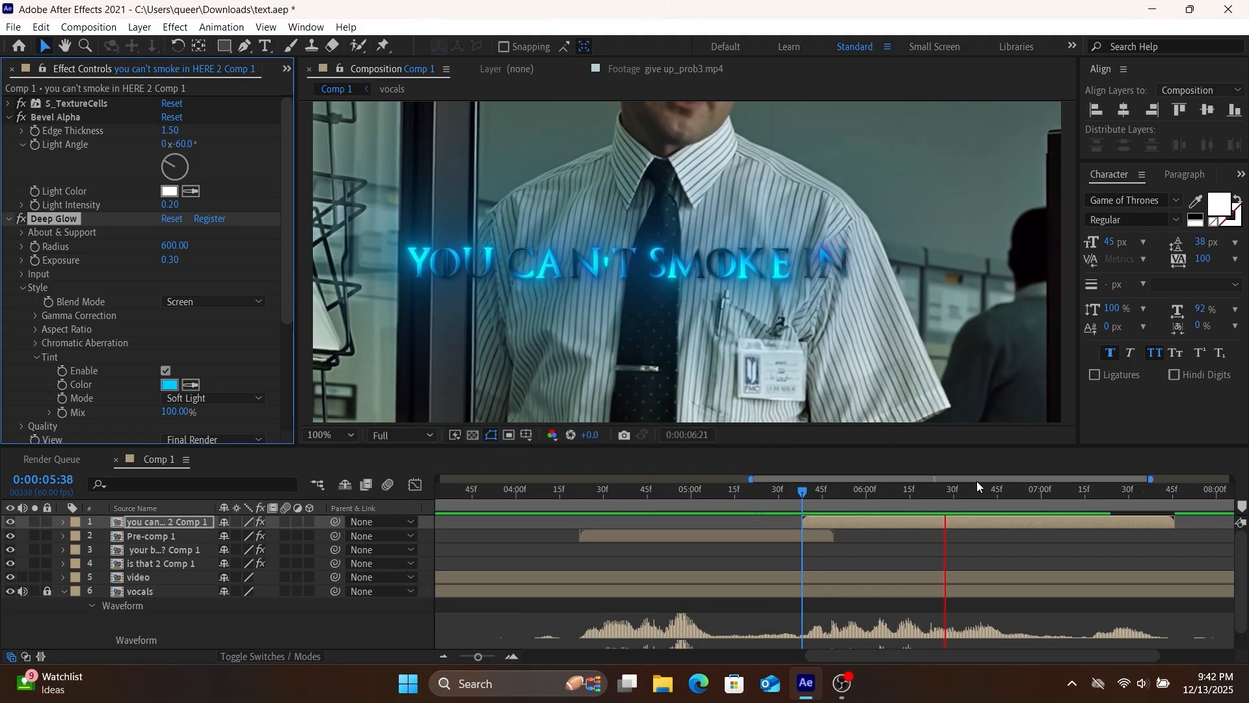
left_click(960, 504)
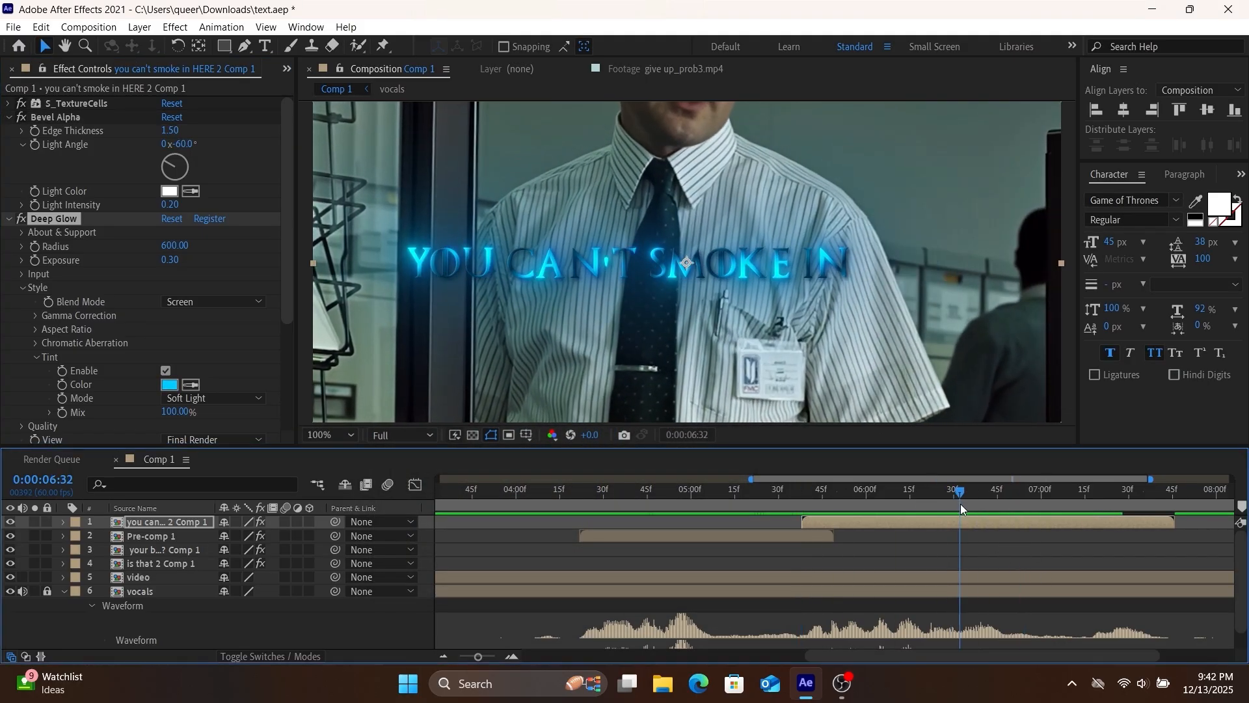
Raise the S_TextureCells Brightness1 to 2 and preview the glowing blue text
left_click(9, 104)
left_click(173, 283)
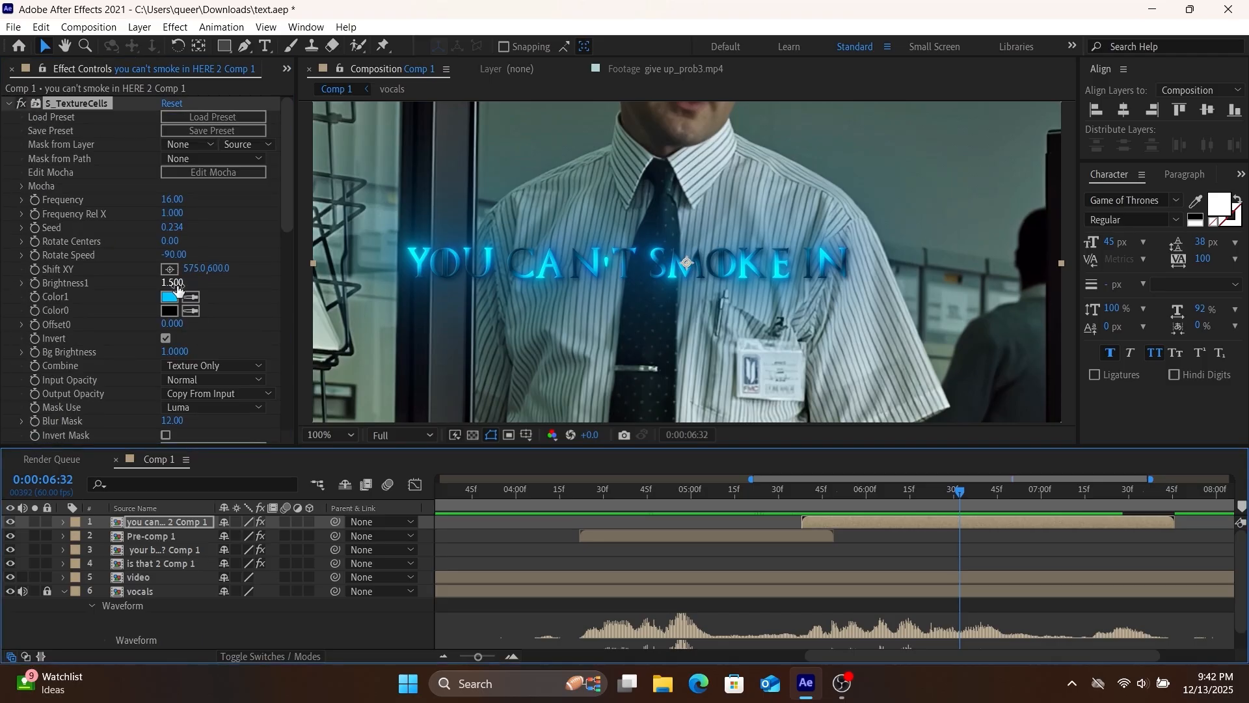
type("2")
key("Return")
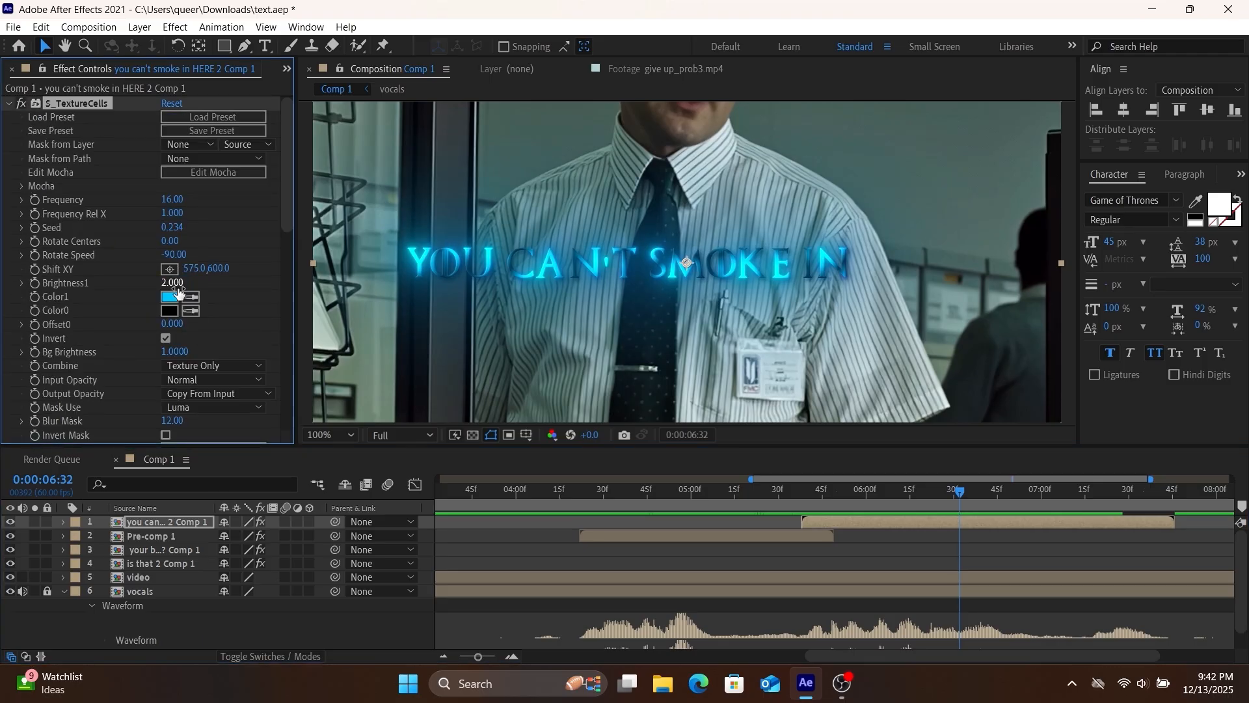
left_click_drag(963, 501, 824, 530)
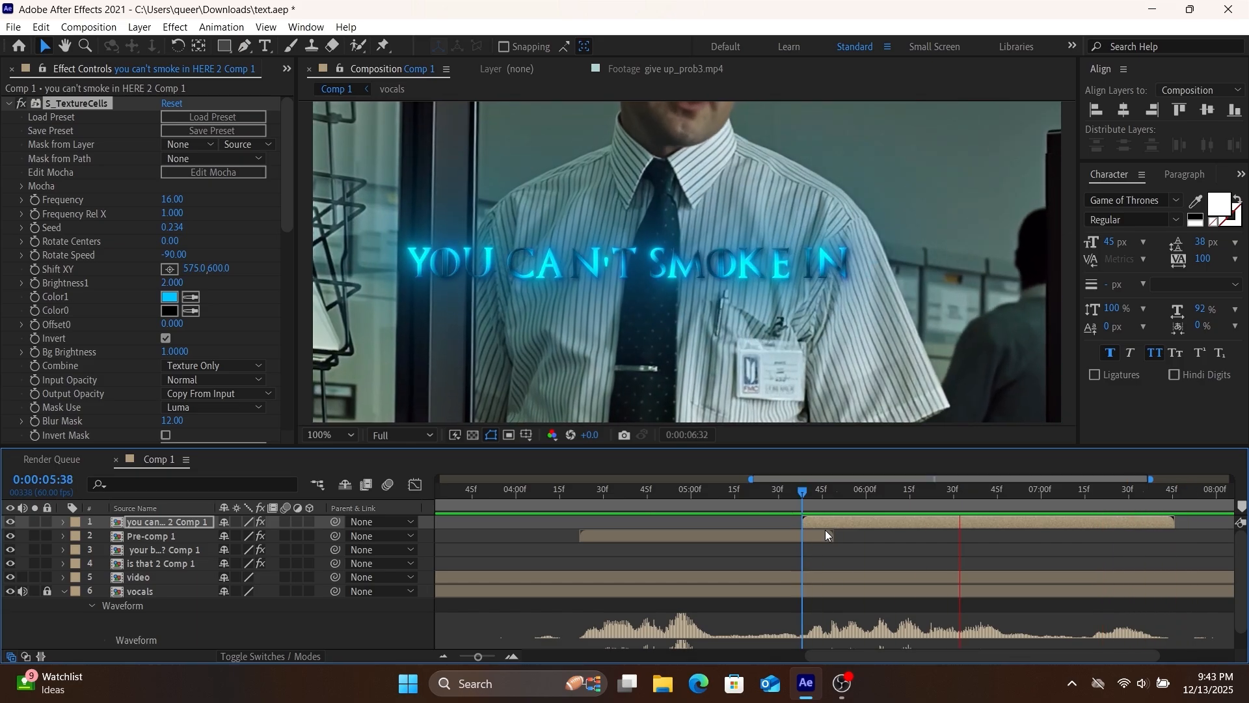
key("space")
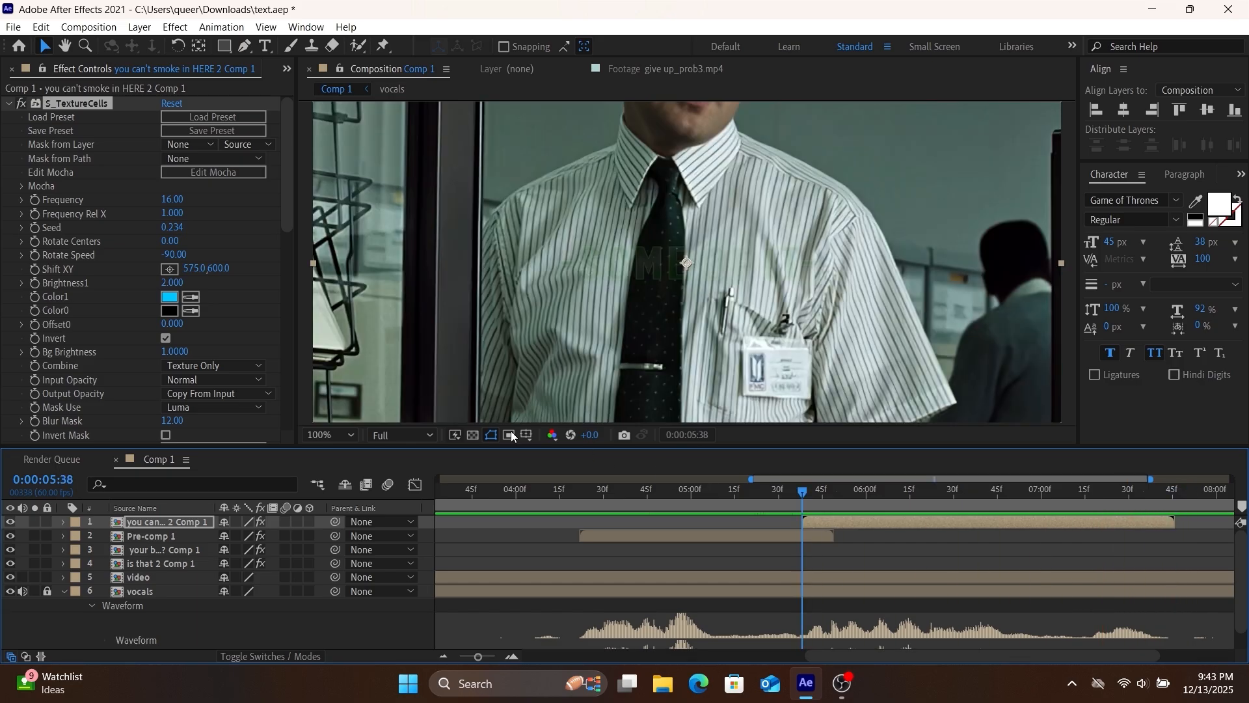
Fit the whole frame in the viewer and play the full composition from the start to review all three text effects
left_click(351, 436)
left_click(329, 147)
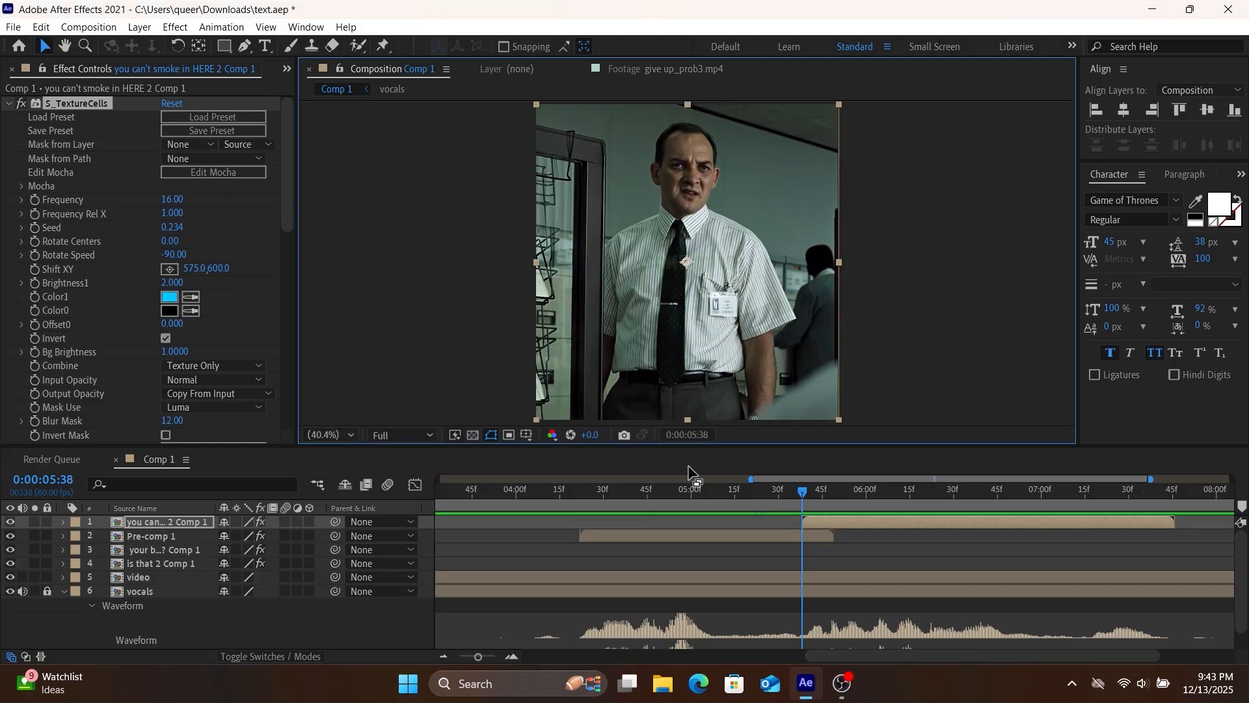
left_click_drag(478, 656, 457, 657)
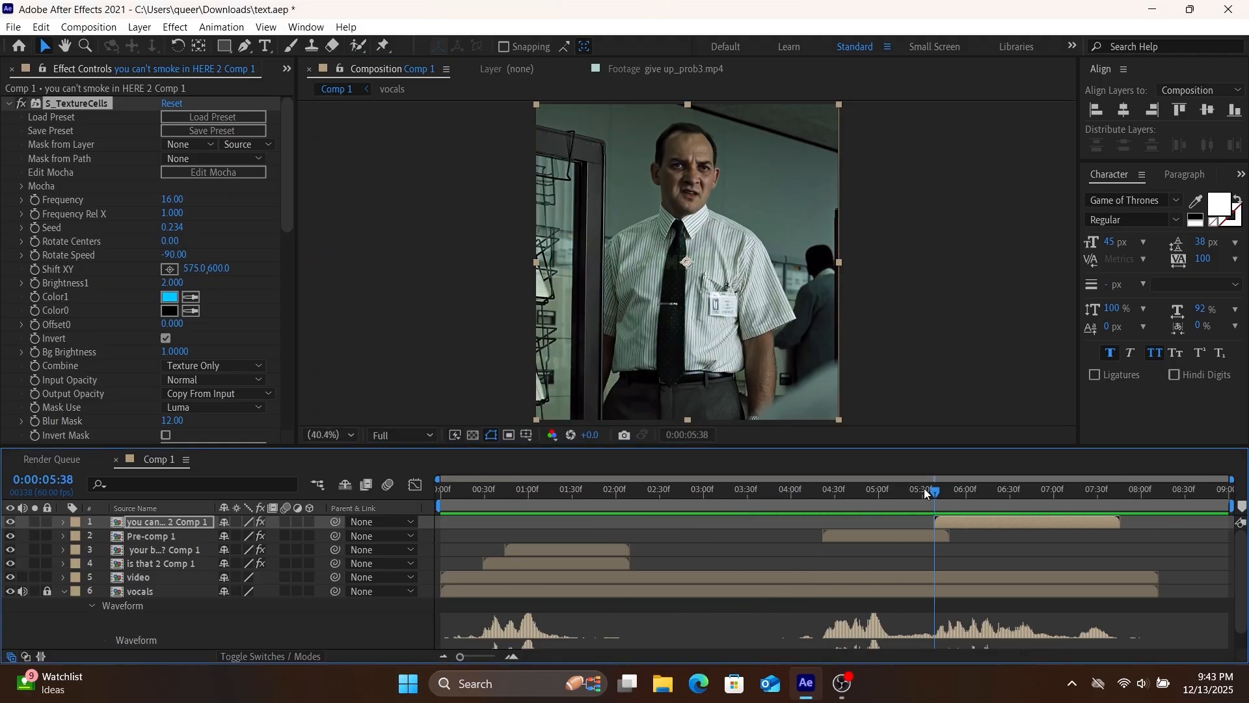
left_click_drag(930, 493, 427, 595)
left_click(293, 605)
key("u")
key("space")
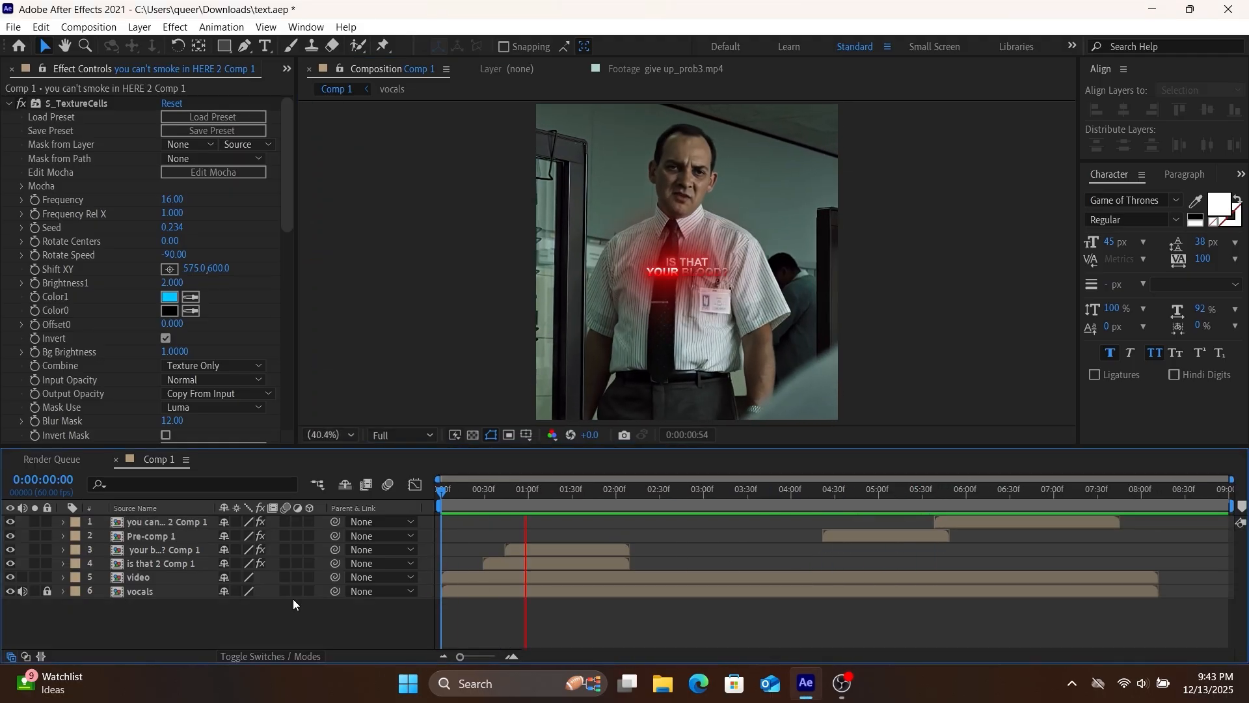